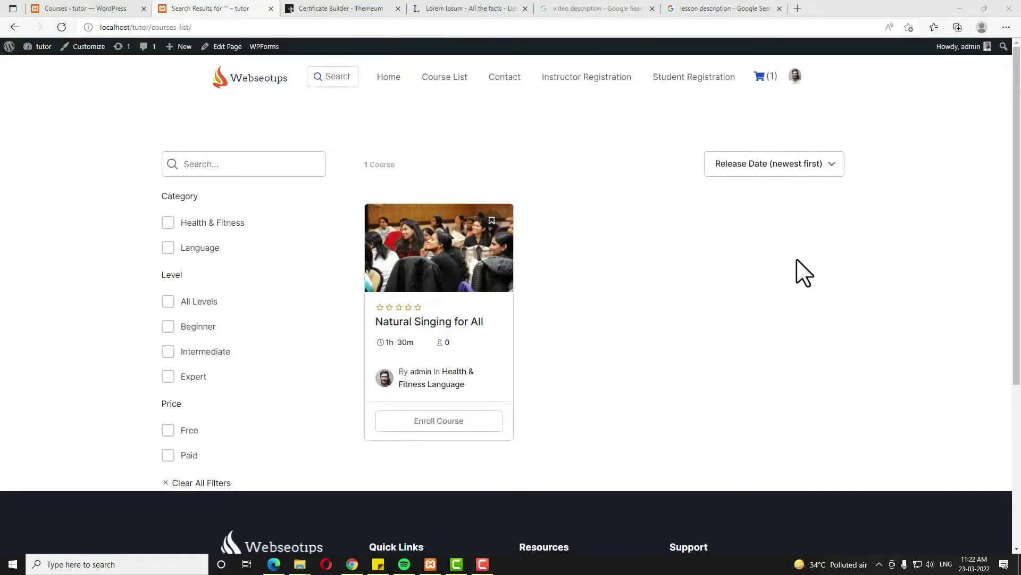
Step: Look over the Tutor LMS Certificate Builder product page and return to the site's Courses admin page
key(ctrl+Tab)
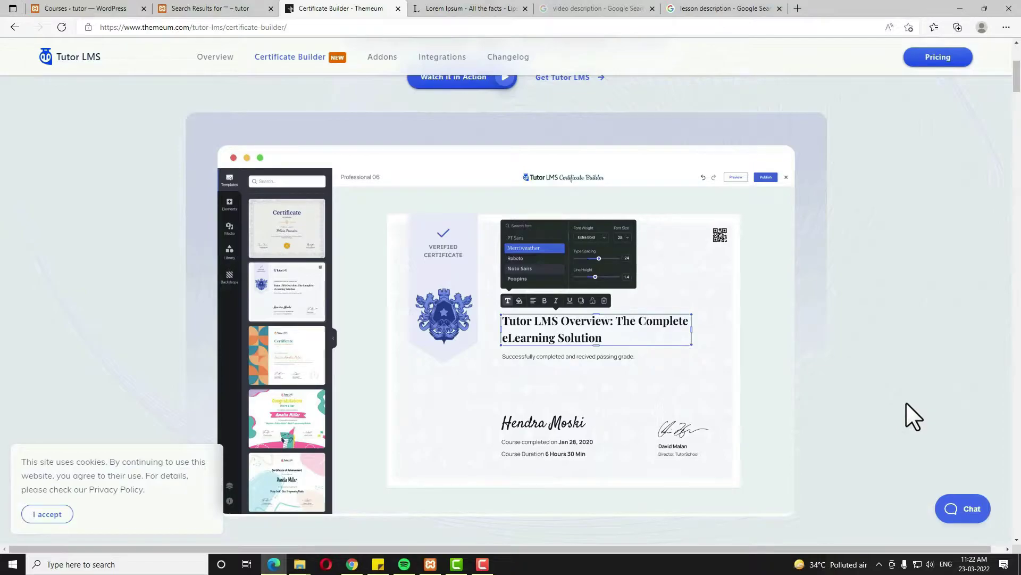
click(79, 9)
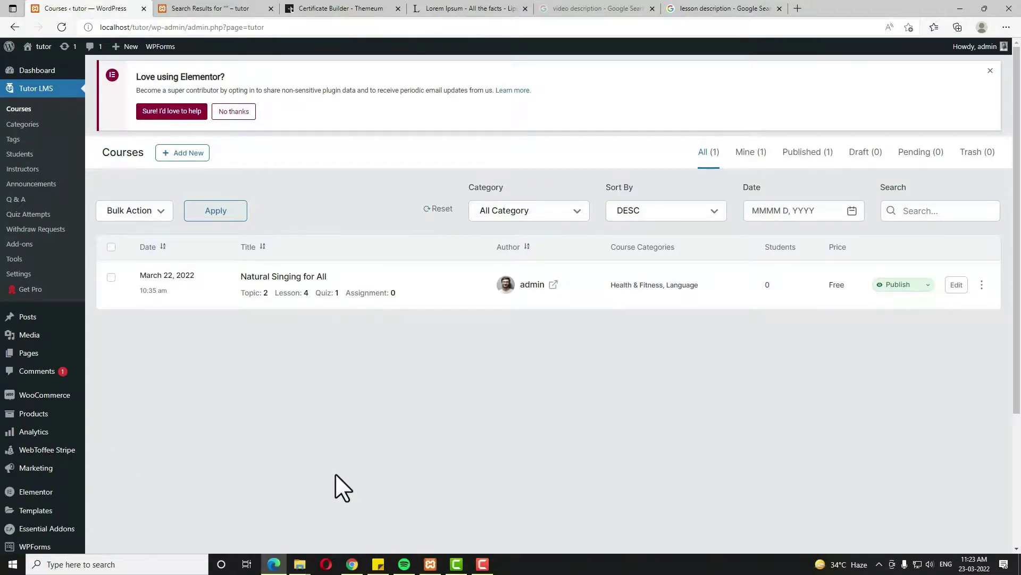
Step: Switch to File Explorer and open the site's plugins folder at C:\xampp\htdocs\tutor\wp-content\plugins
mouse_move(301, 560)
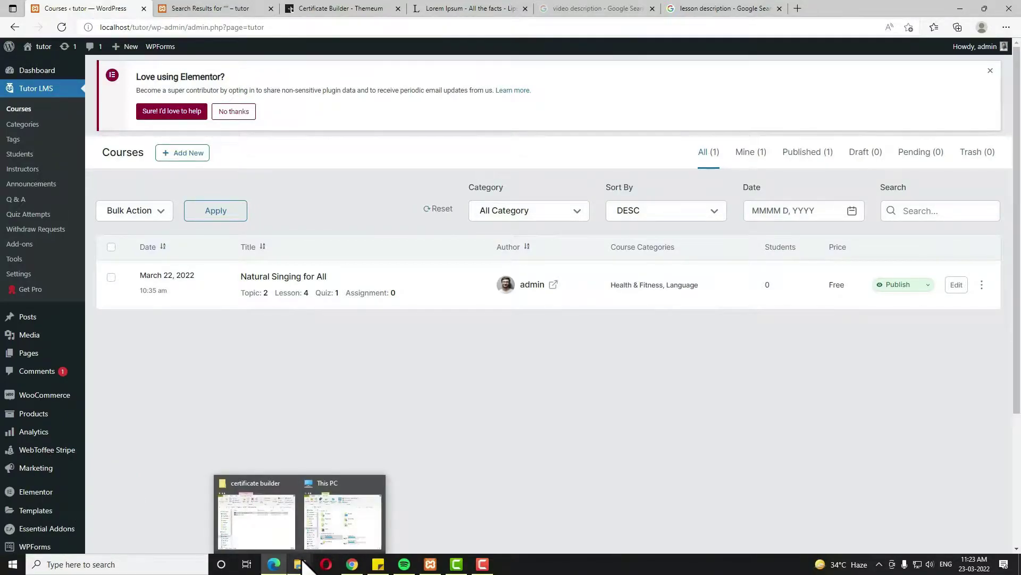
click(338, 526)
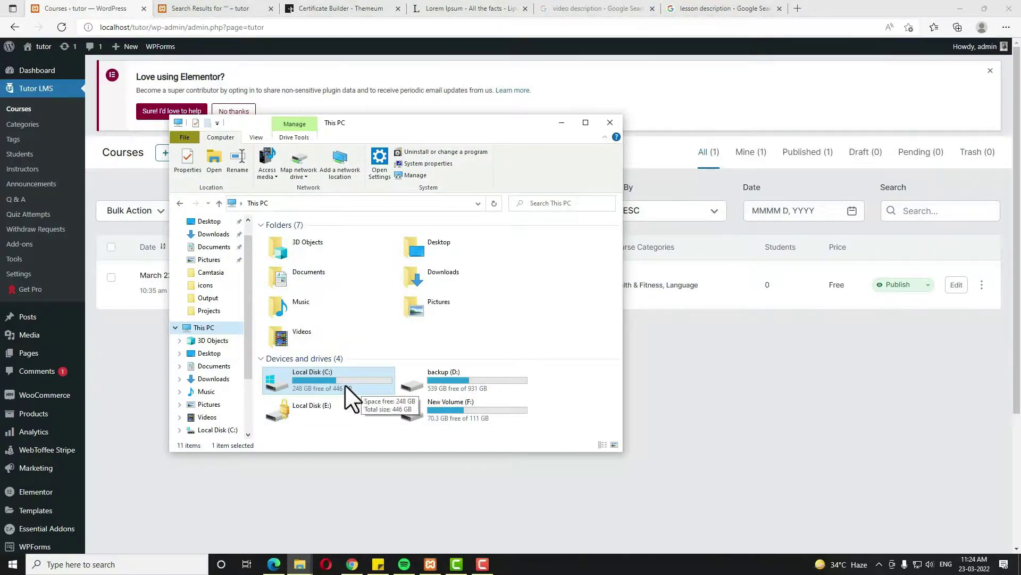
double_click(324, 384)
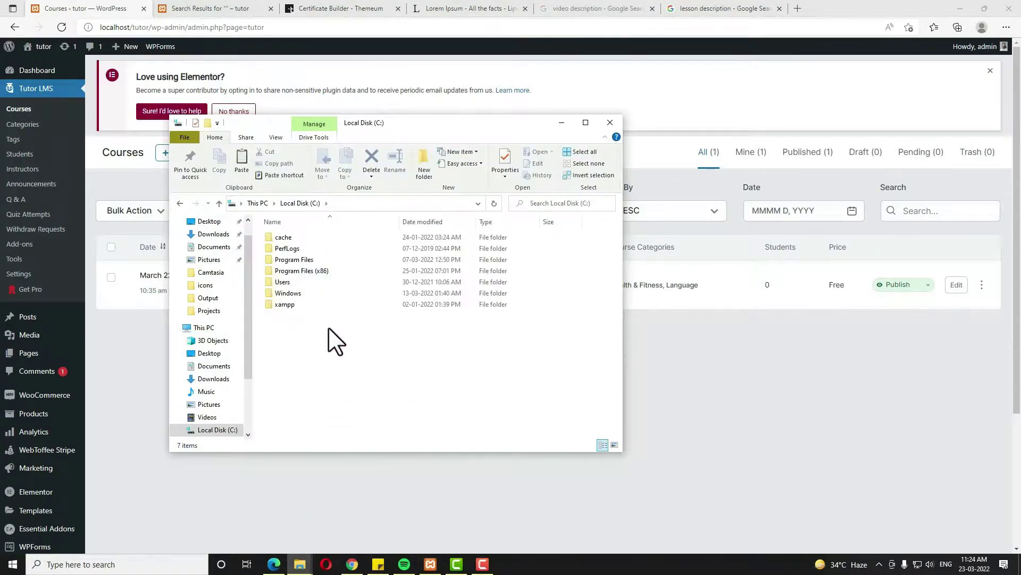
double_click(301, 306)
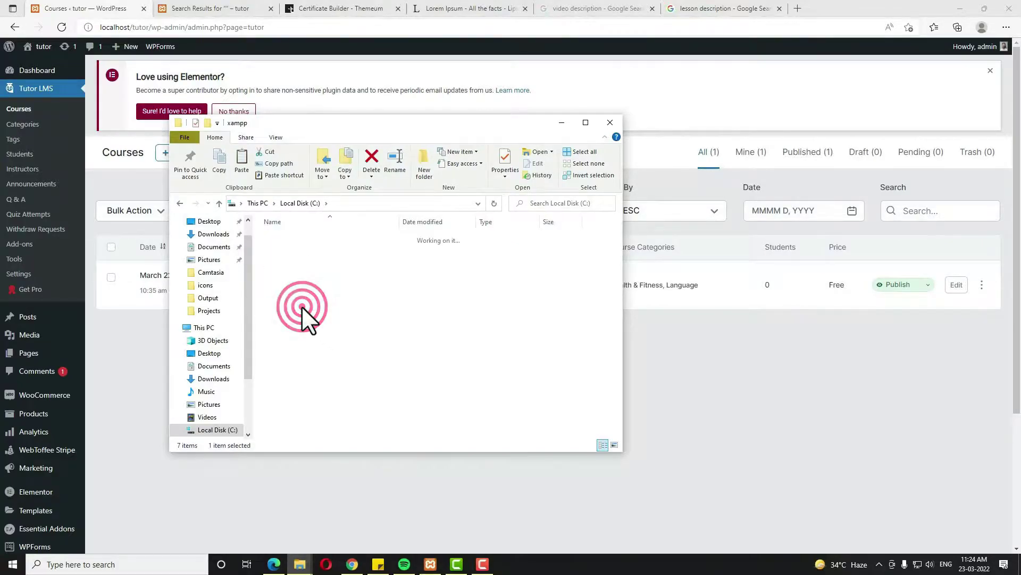
double_click(300, 293)
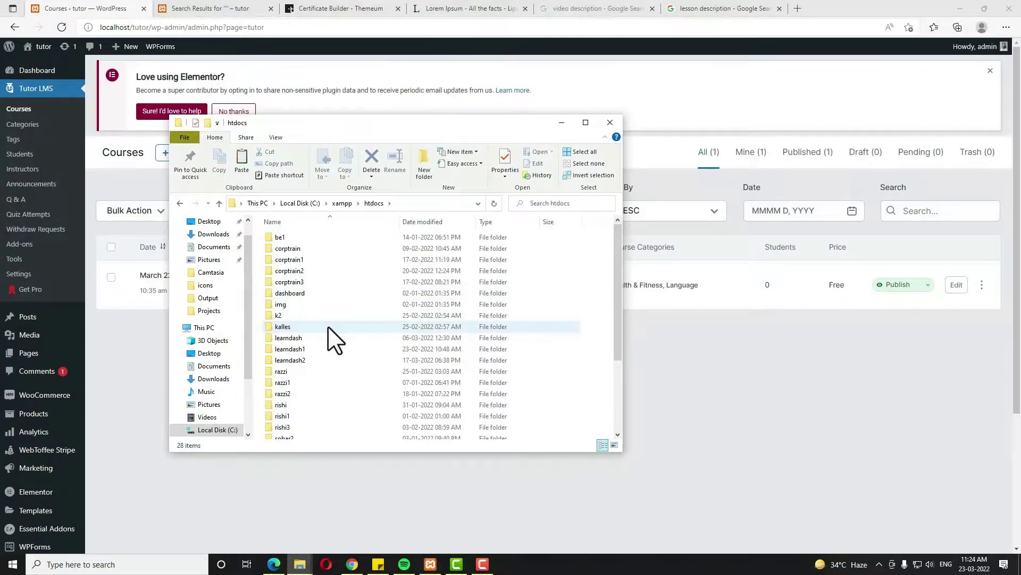
scroll(335, 341, down, 3)
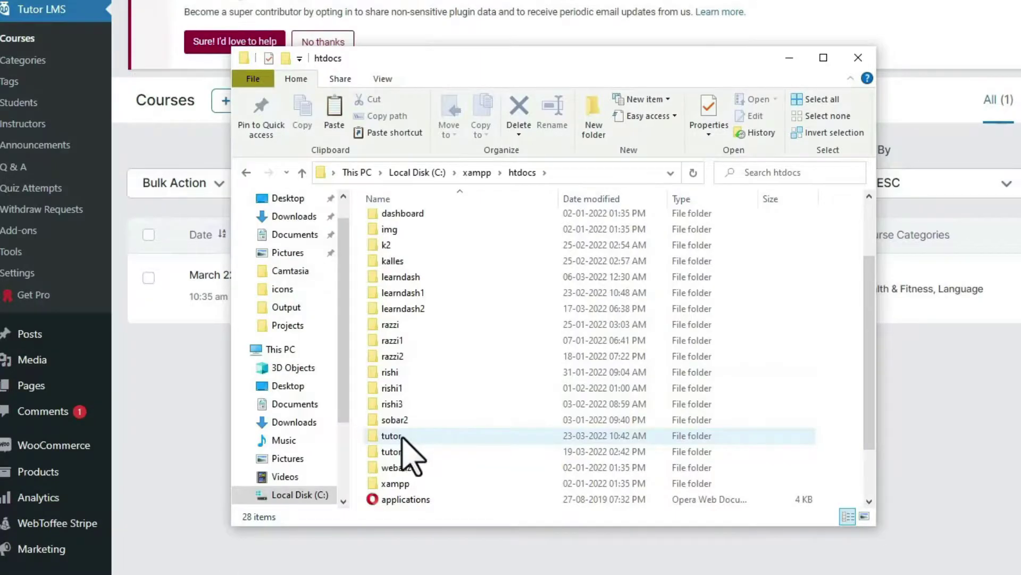
double_click(412, 436)
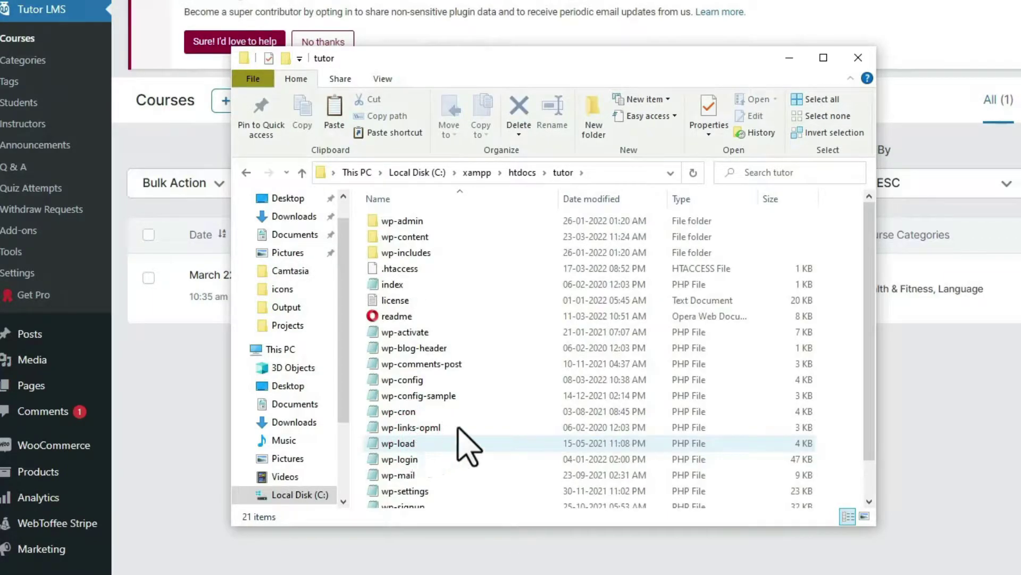
double_click(455, 237)
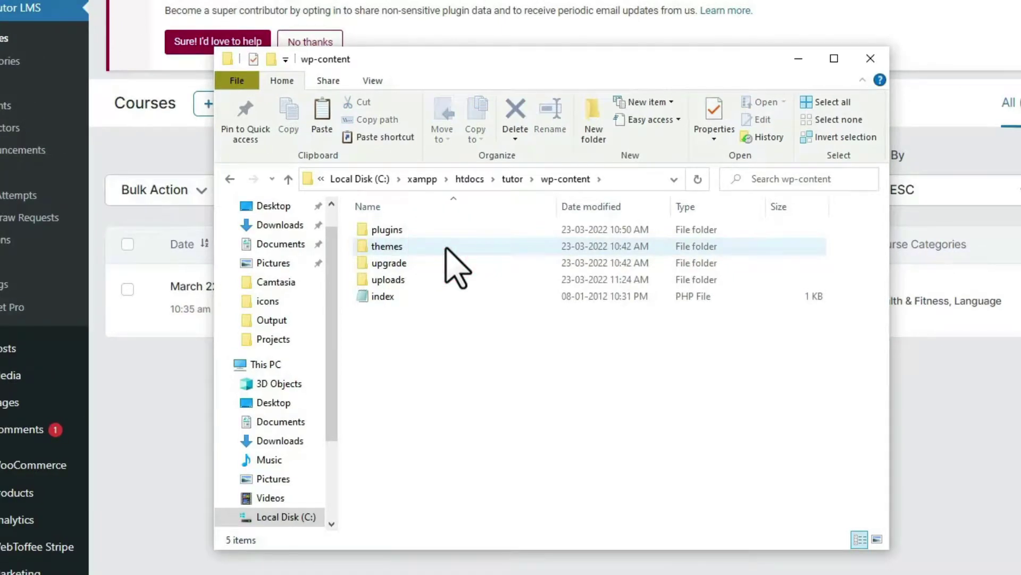
double_click(420, 231)
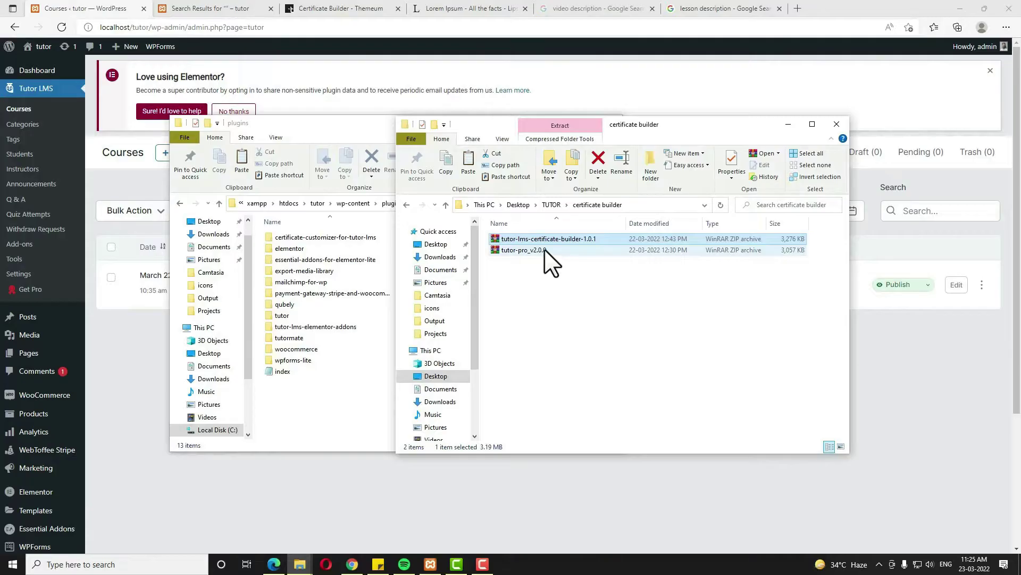
Step: Extract the tutor-pro folder from the tutor-pro_v2.0.0 archive into the plugins folder and close the archive
click(345, 287)
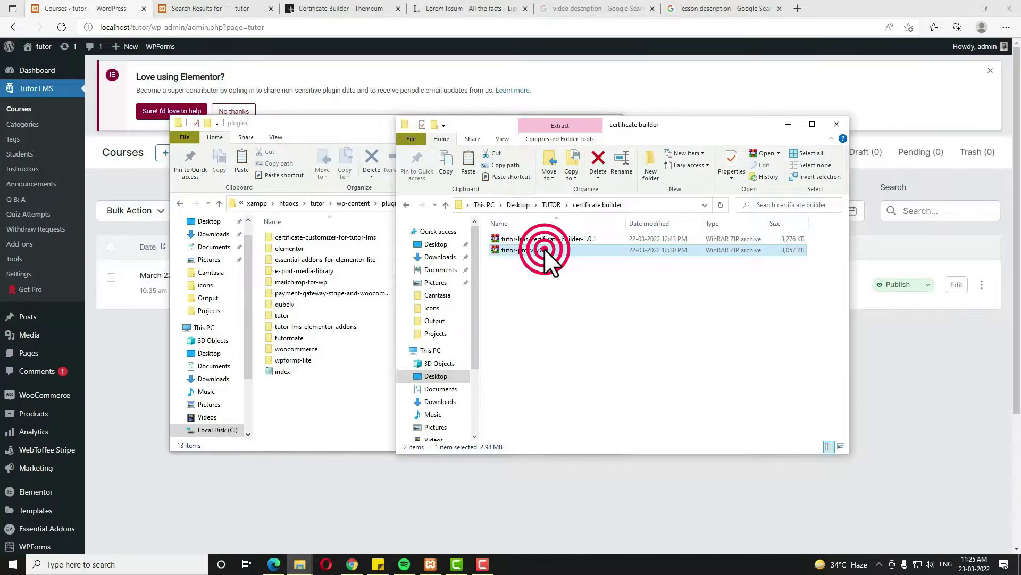
double_click(545, 248)
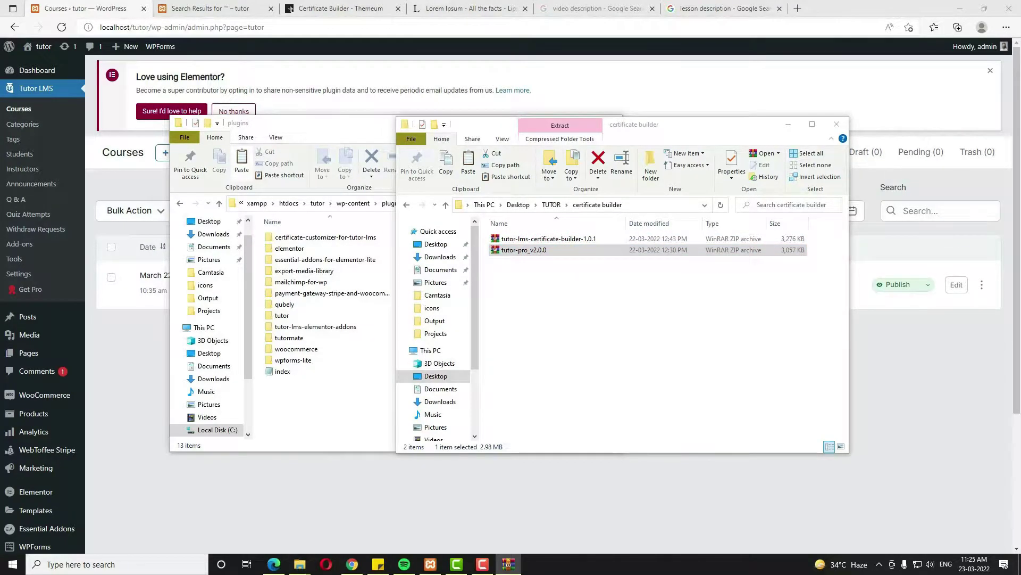
drag(603, 219, 331, 406)
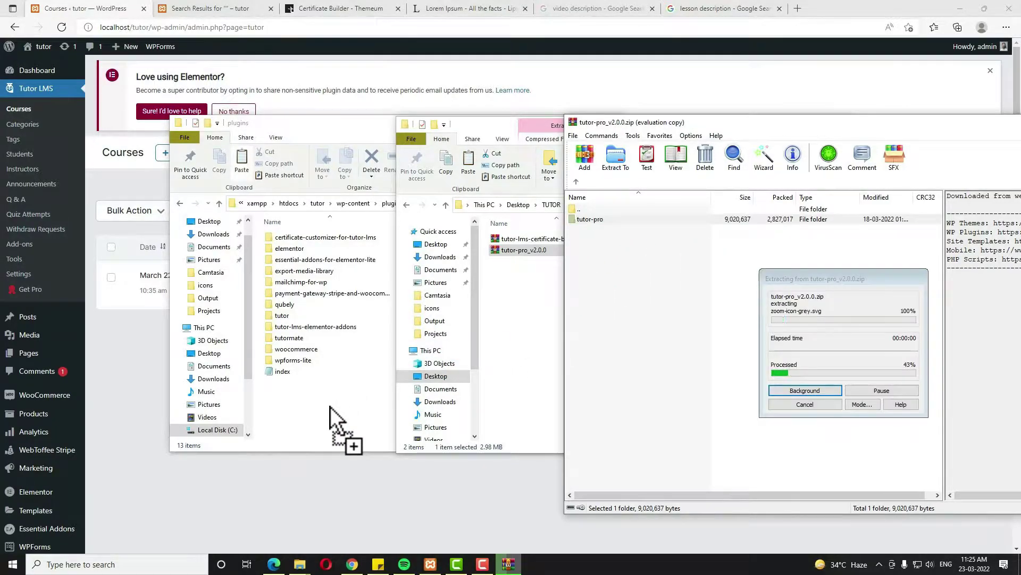
drag(937, 130, 771, 139)
click(938, 130)
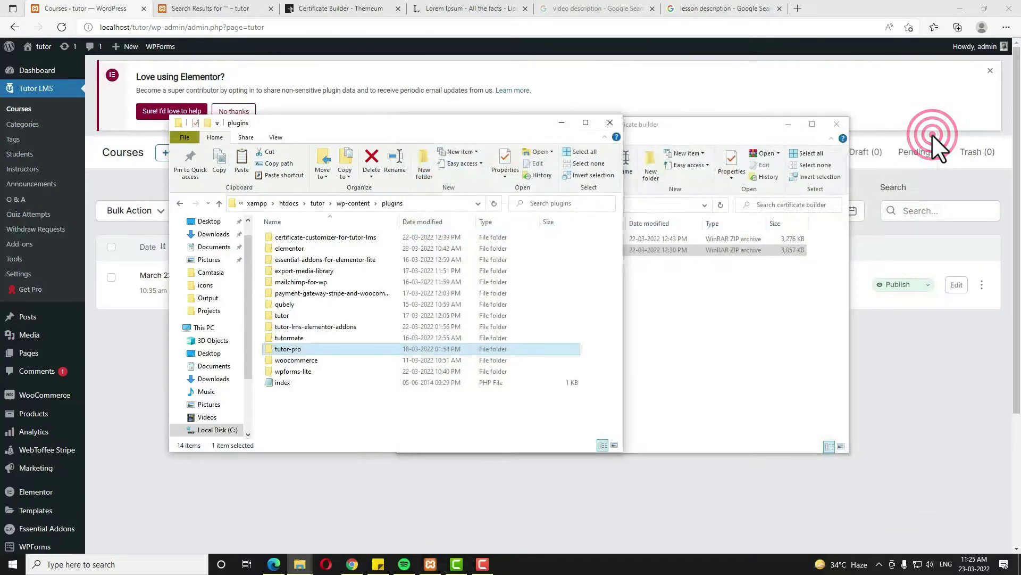
Step: Extract the tutor-lms-certificate-builder folder from the tutor-lms-certificate-builder-1.0.1 archive into the plugins folder and close the file windows
click(694, 319)
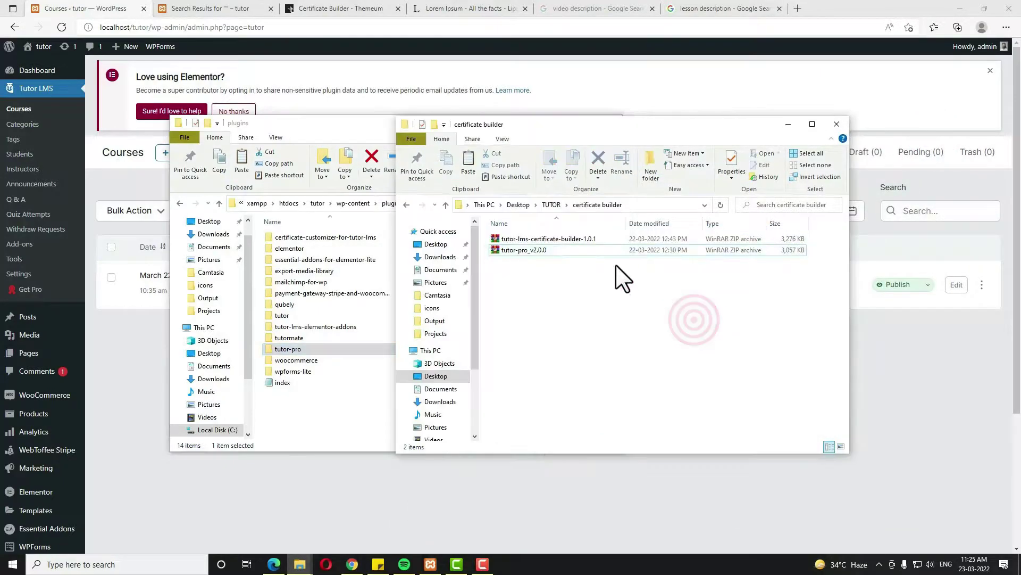
double_click(555, 238)
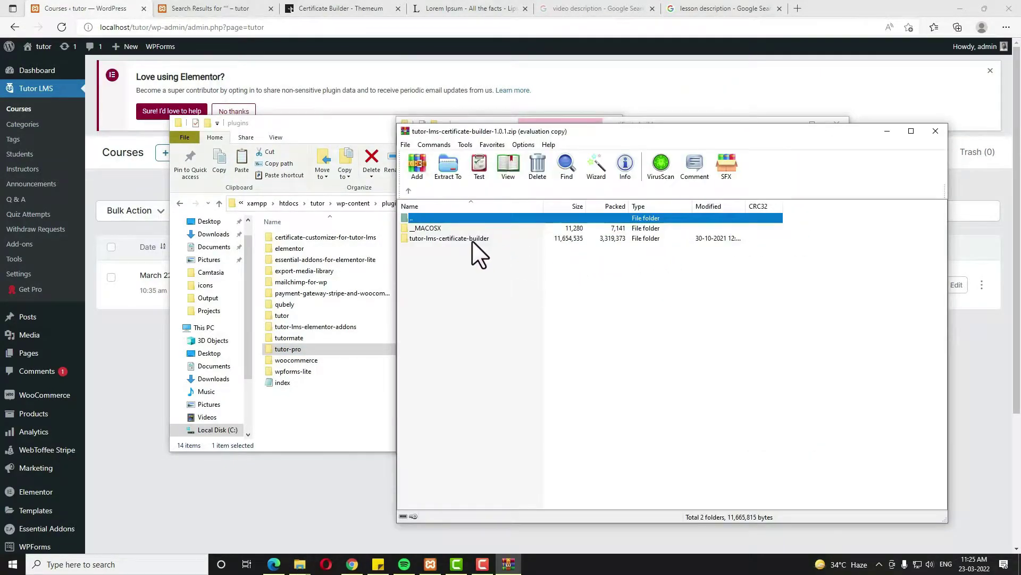
click(472, 239)
drag(471, 239, 319, 409)
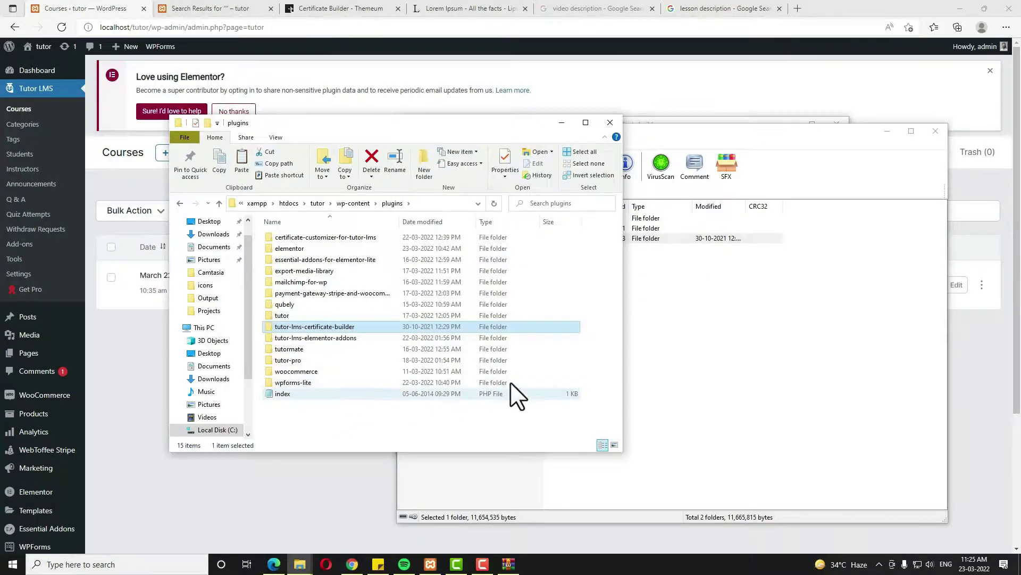
click(936, 131)
click(610, 123)
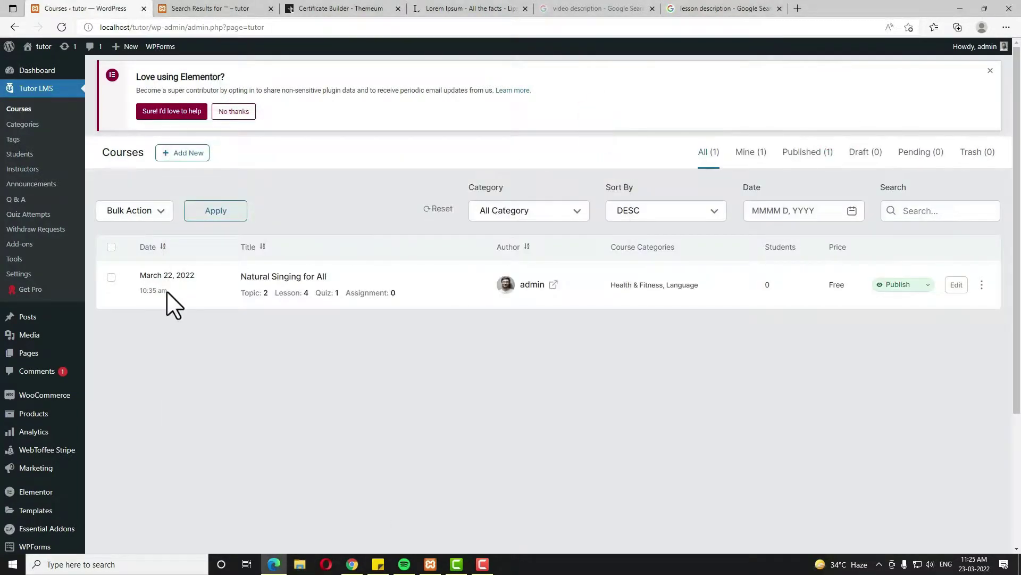
Step: Activate the inactive Tutor LMS Certificate Builder and Tutor LMS Pro plugins together with a bulk action
scroll(66, 452, down, 3)
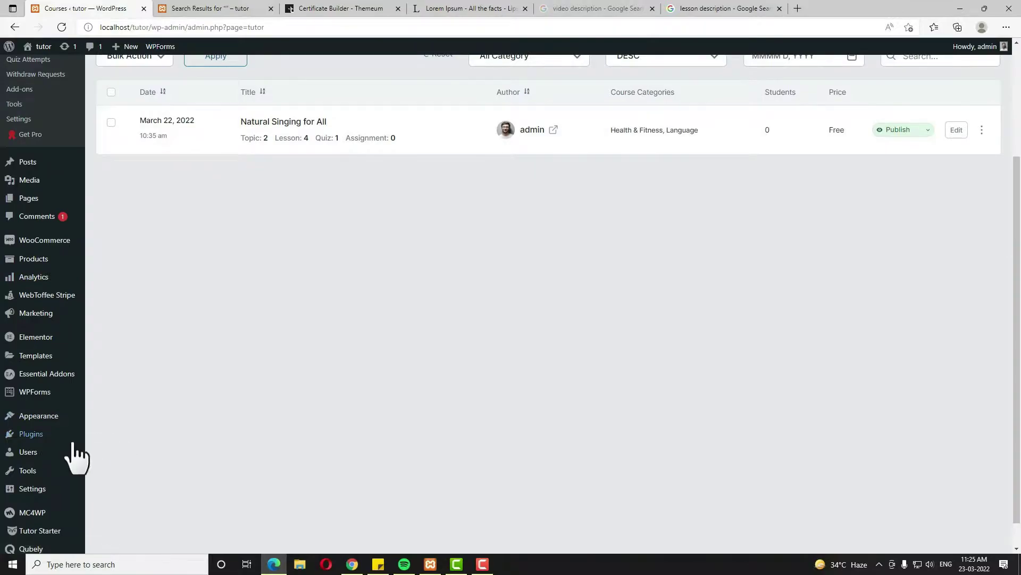
click(30, 435)
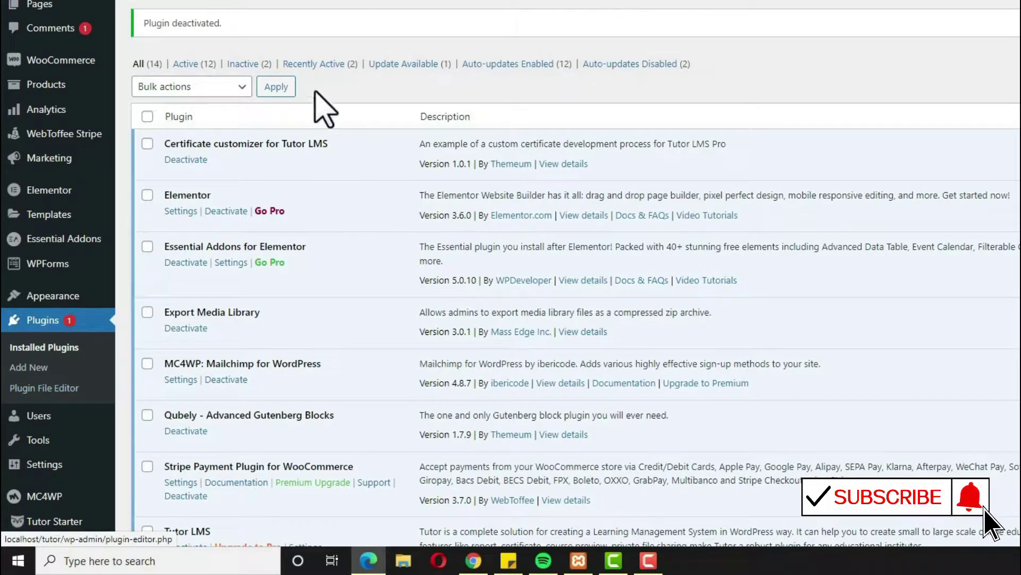
click(187, 196)
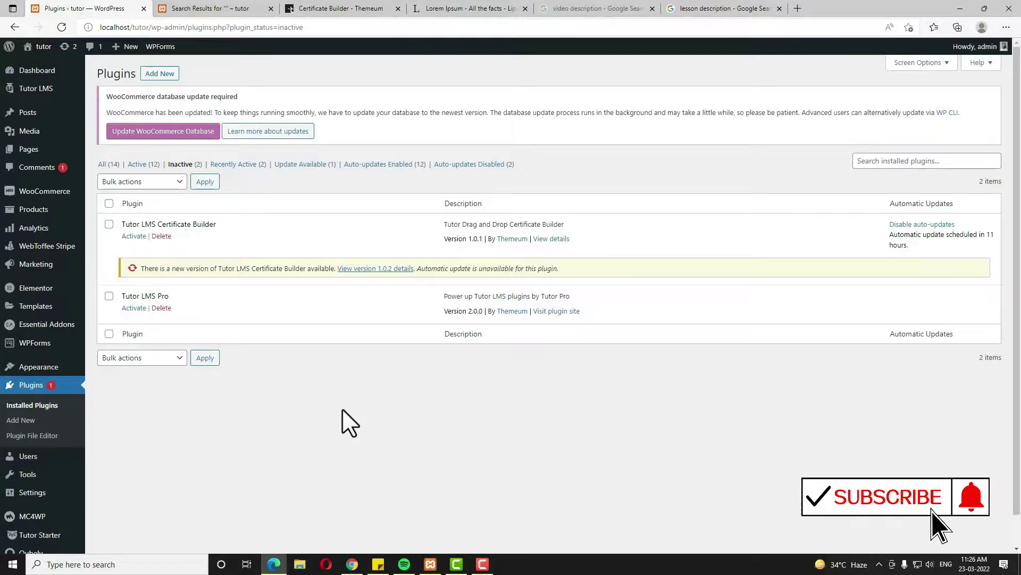
click(109, 202)
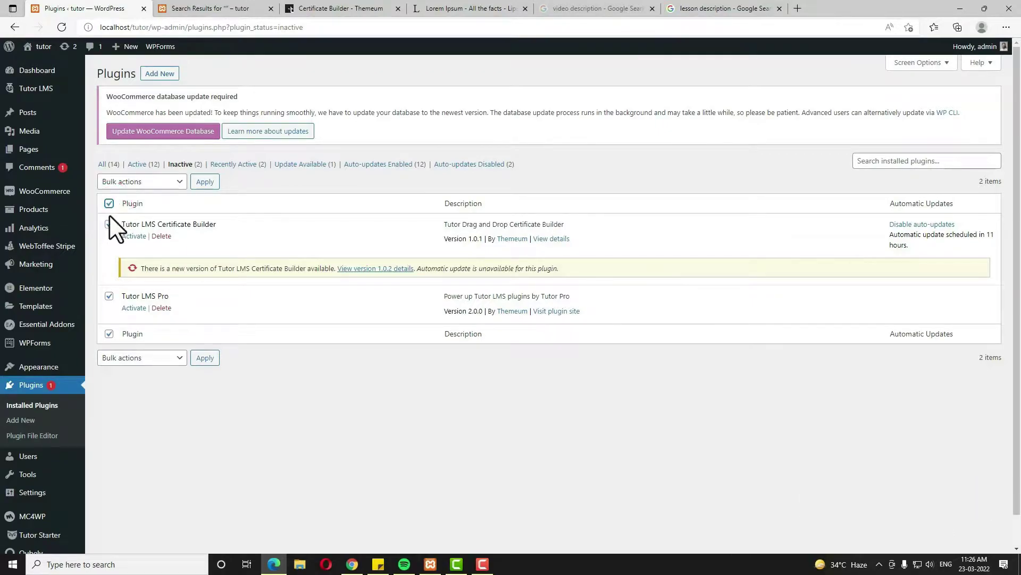
click(177, 182)
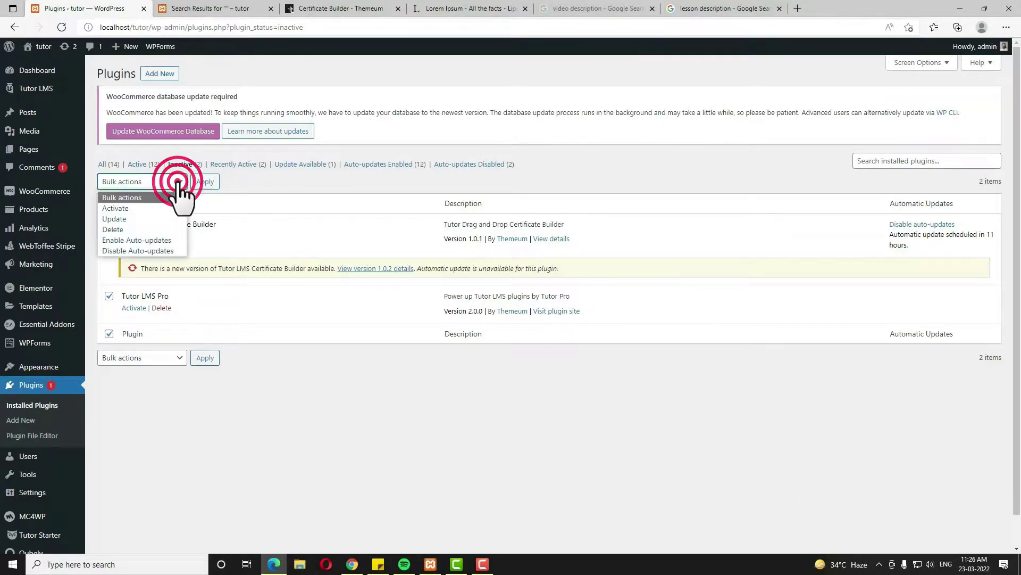
click(155, 207)
click(205, 182)
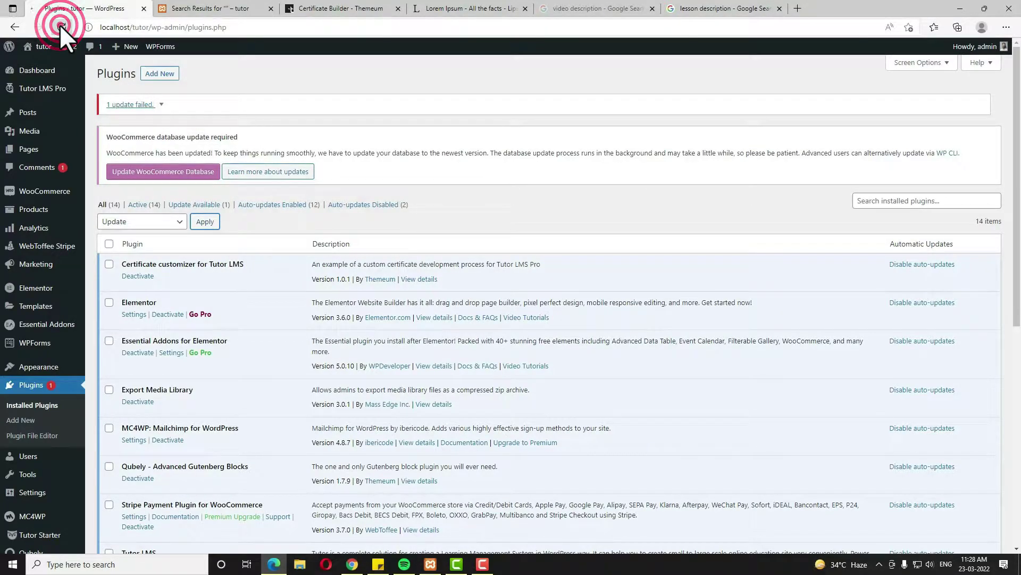
Step: Enable the Certificate add-on in Tutor LMS Pro and reload the Add-ons page
mouse_move(31, 94)
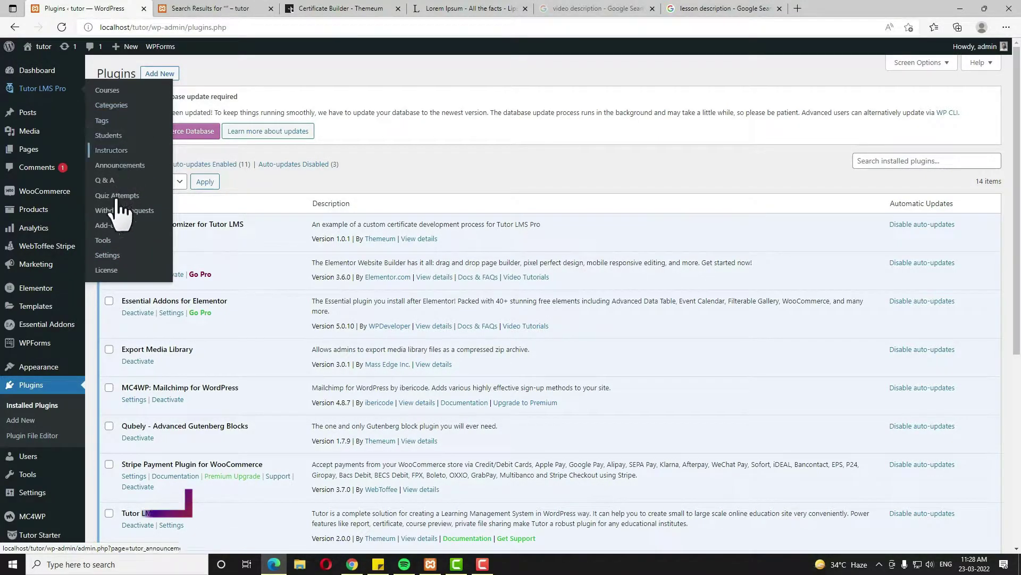
click(108, 226)
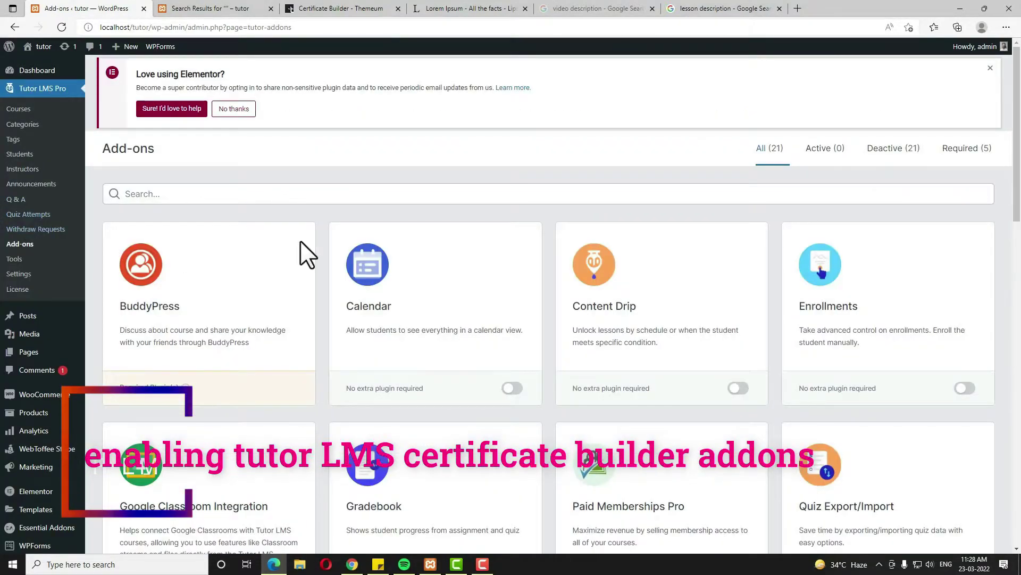
scroll(742, 431, down, 5)
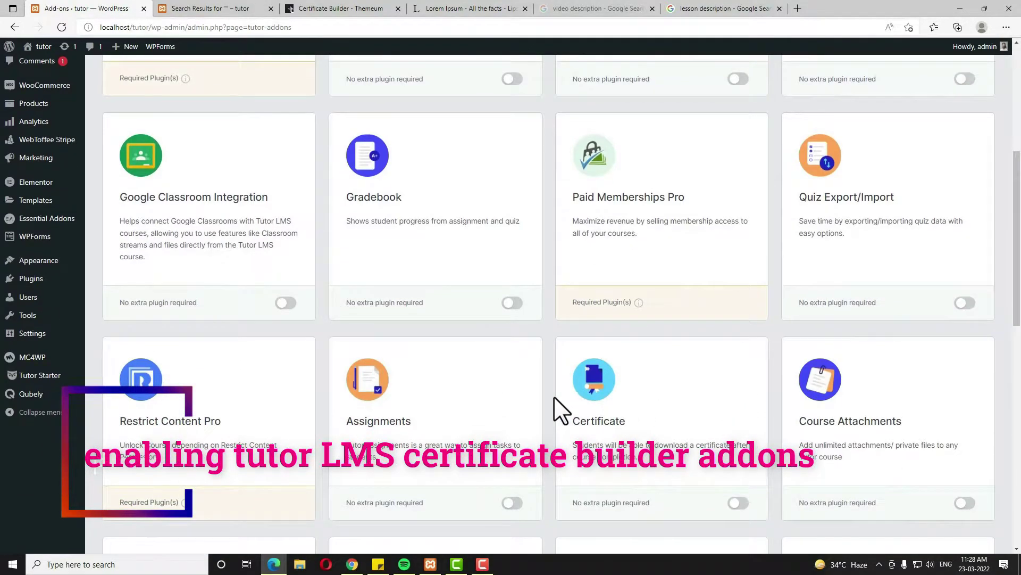
click(739, 503)
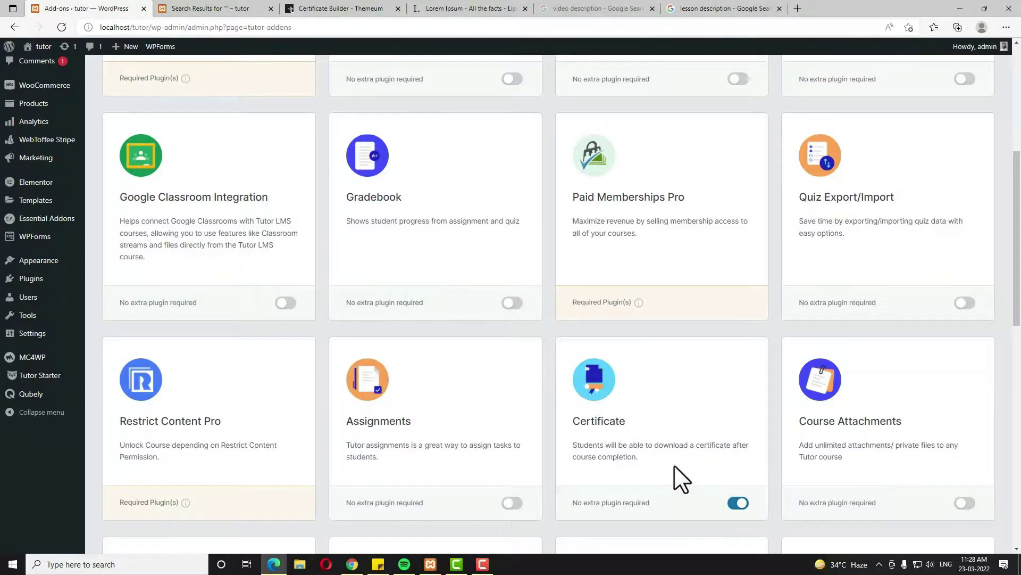
click(62, 28)
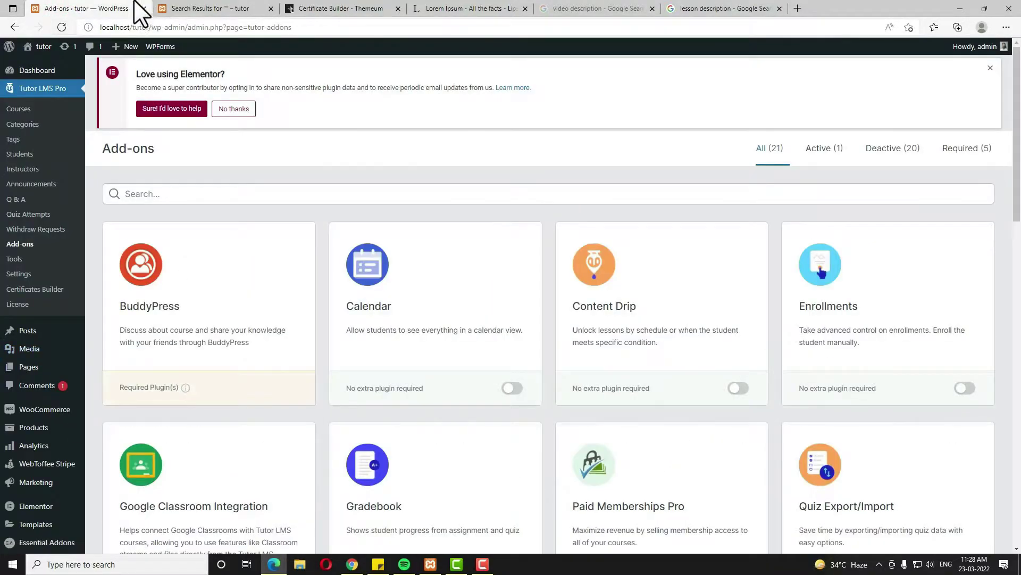
Step: Create a certificate template in the Certificate Builder from the landscape design with the blue crest and "Verified Certificate" ribbon
click(63, 290)
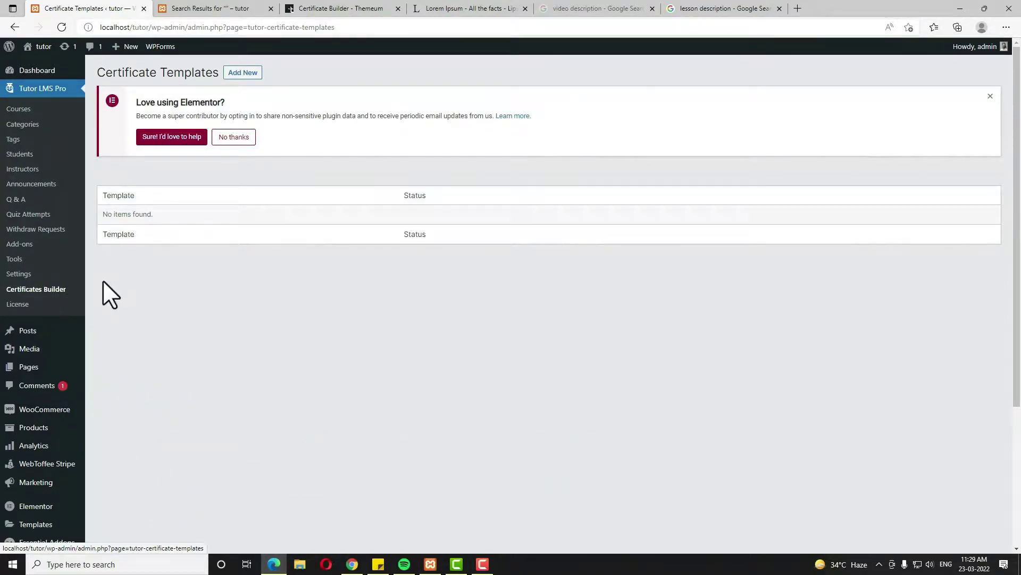
click(250, 74)
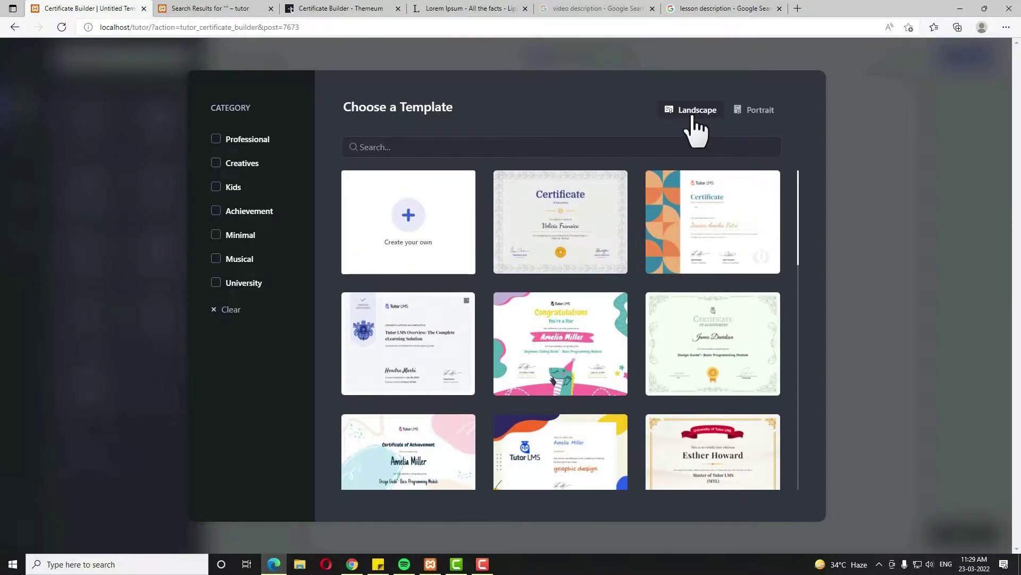
click(750, 110)
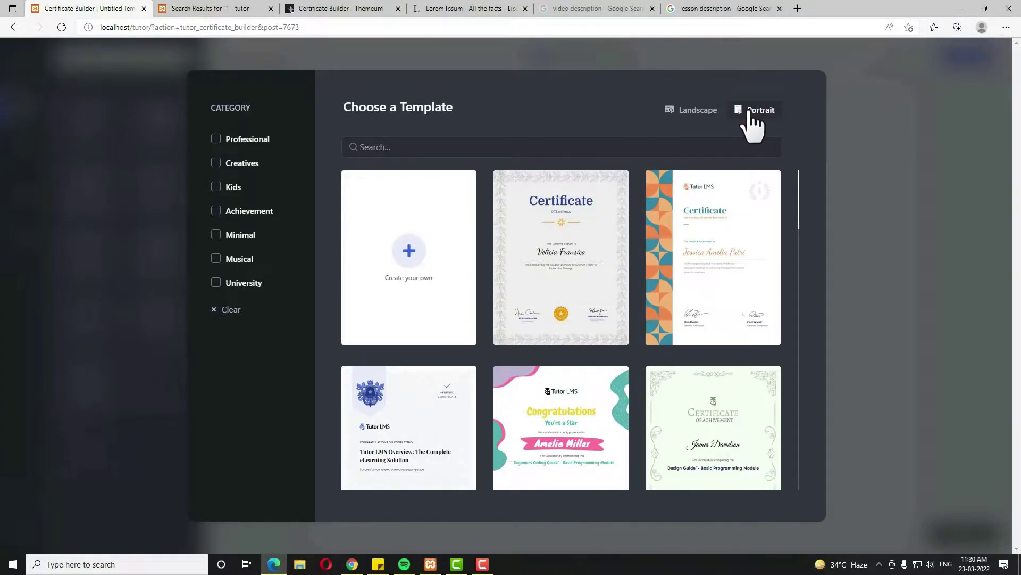
click(710, 113)
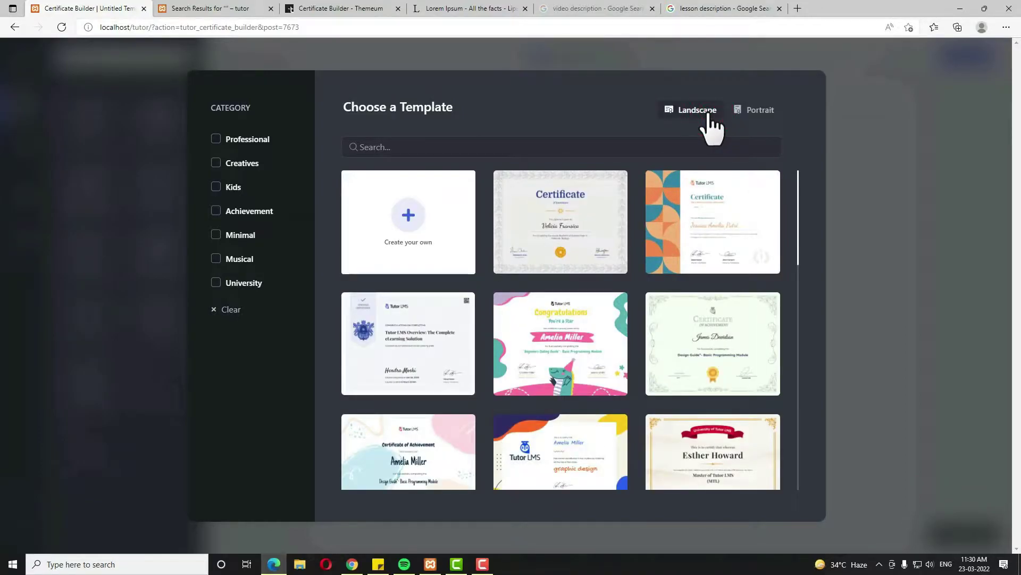
mouse_move(650, 222)
mouse_move(414, 347)
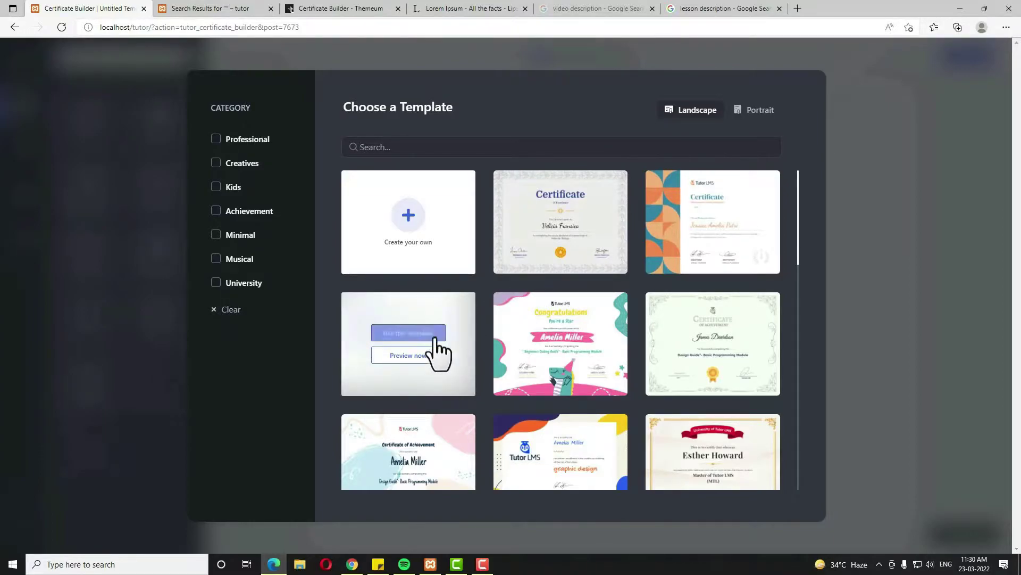
click(408, 334)
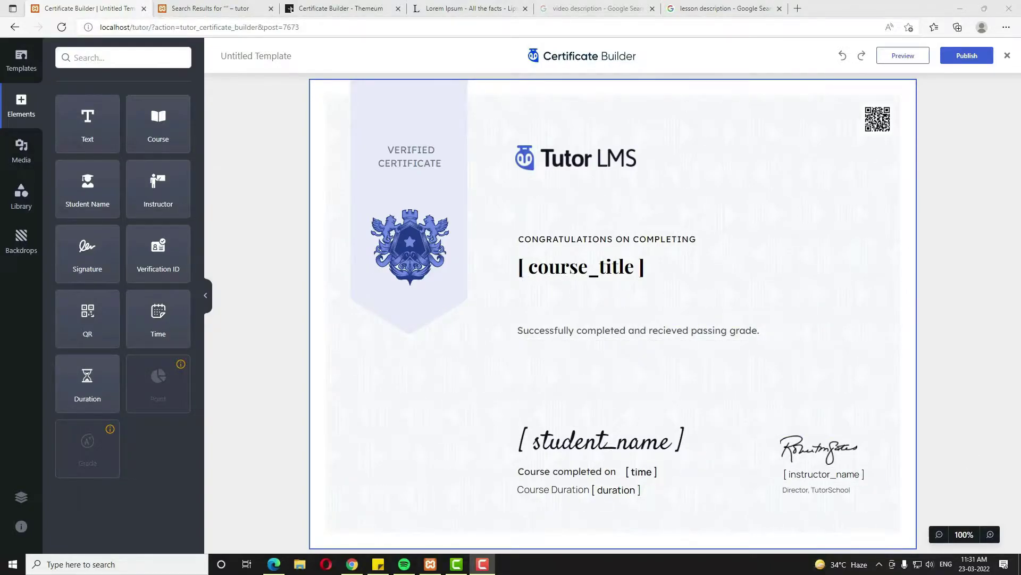
Step: Change the congratulations line above the course title to read "CONGRATULATIONS ON COMPLETING OF"
click(711, 236)
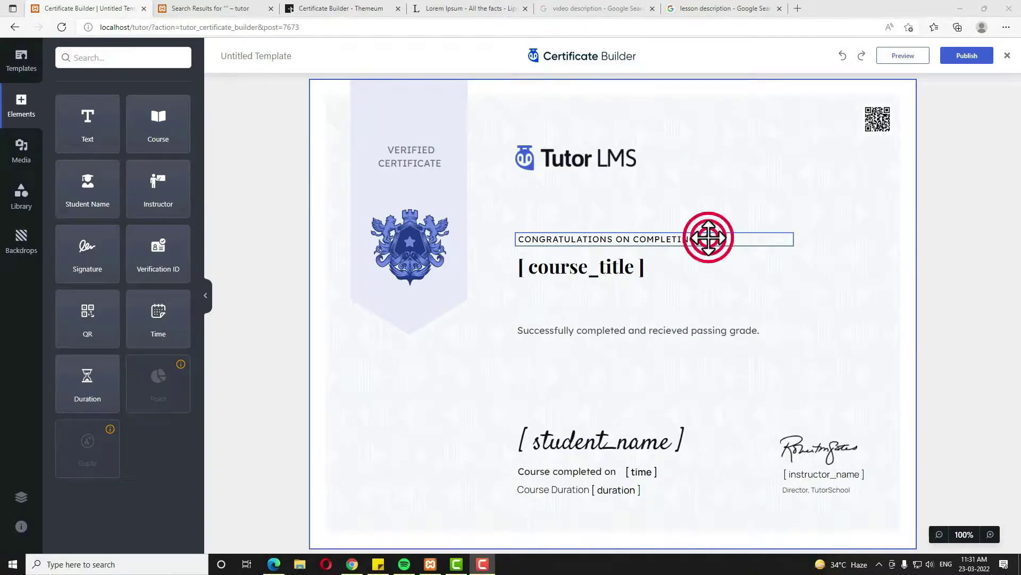
click(713, 239)
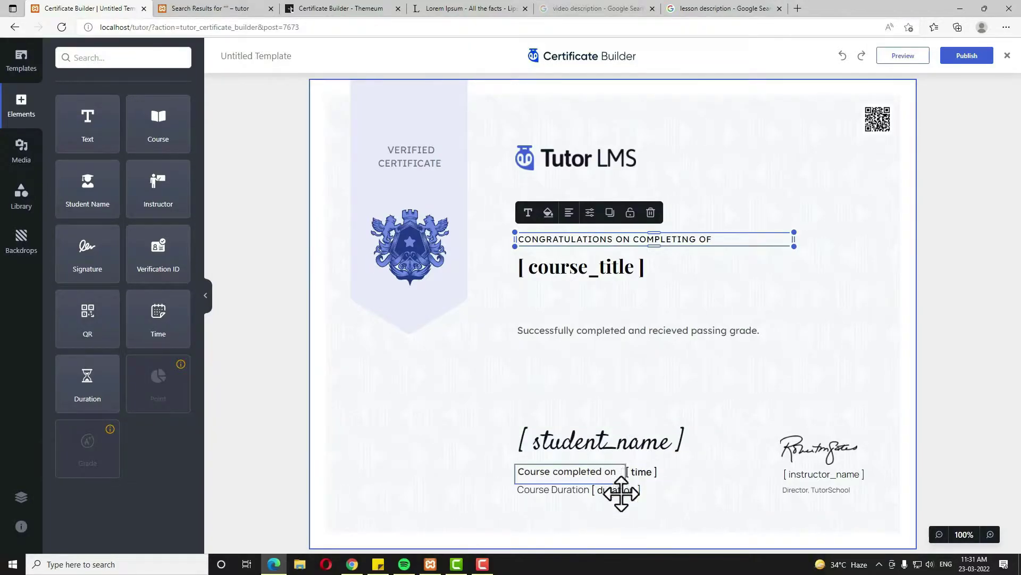
Step: Replace the sample signature above the instructor name with the handwritten signature image from the media library
click(805, 452)
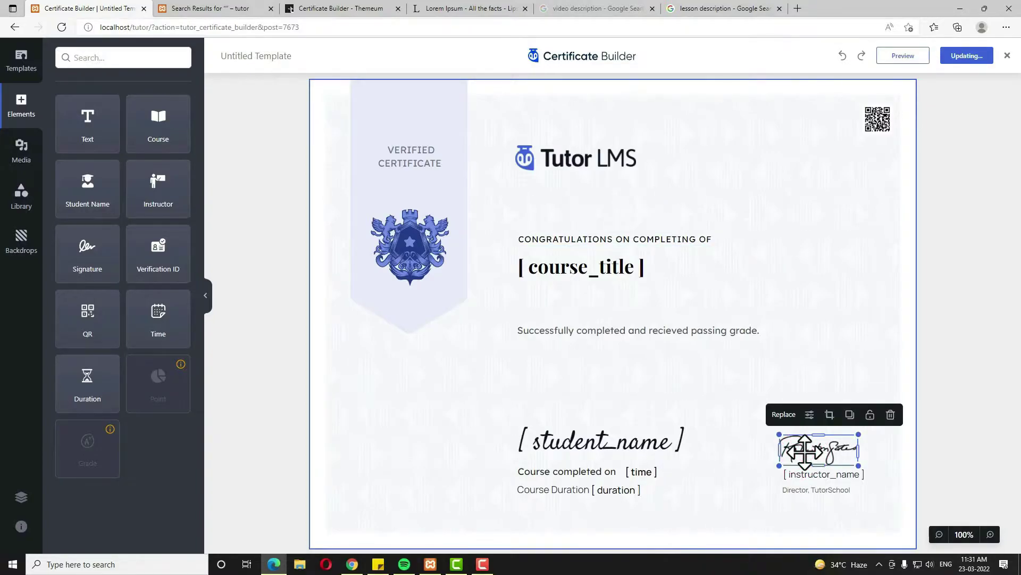
click(785, 415)
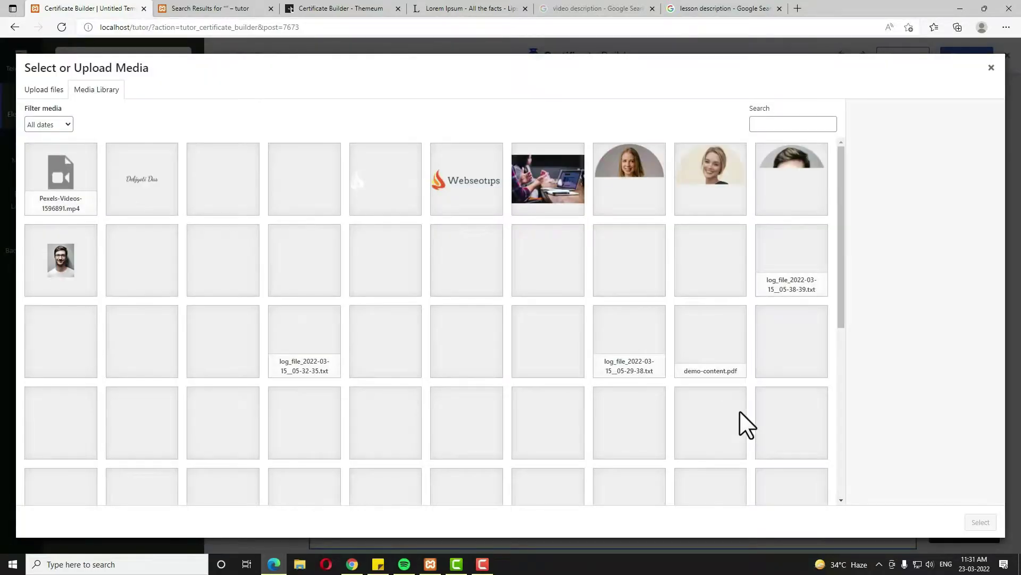
click(166, 201)
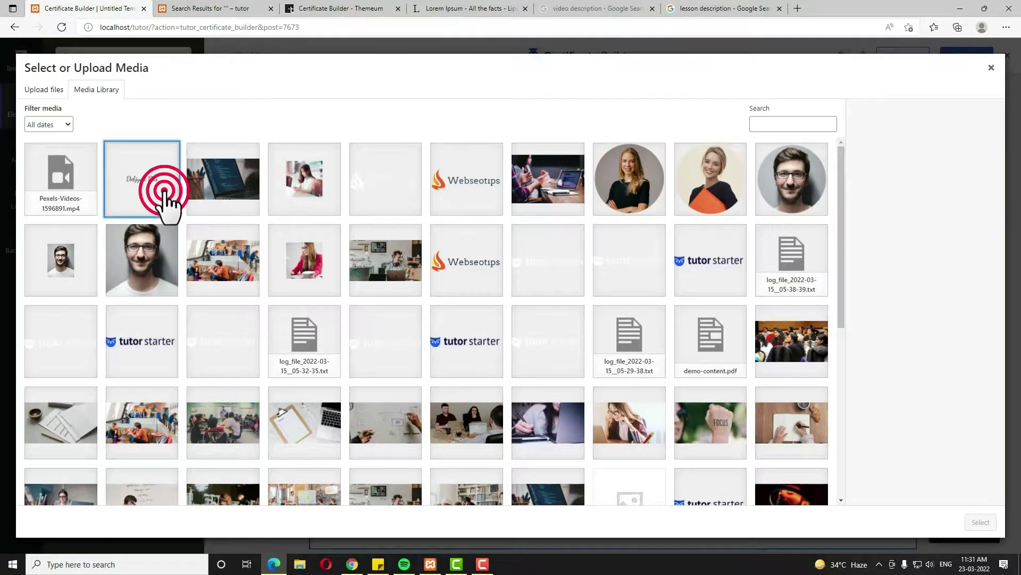
click(977, 522)
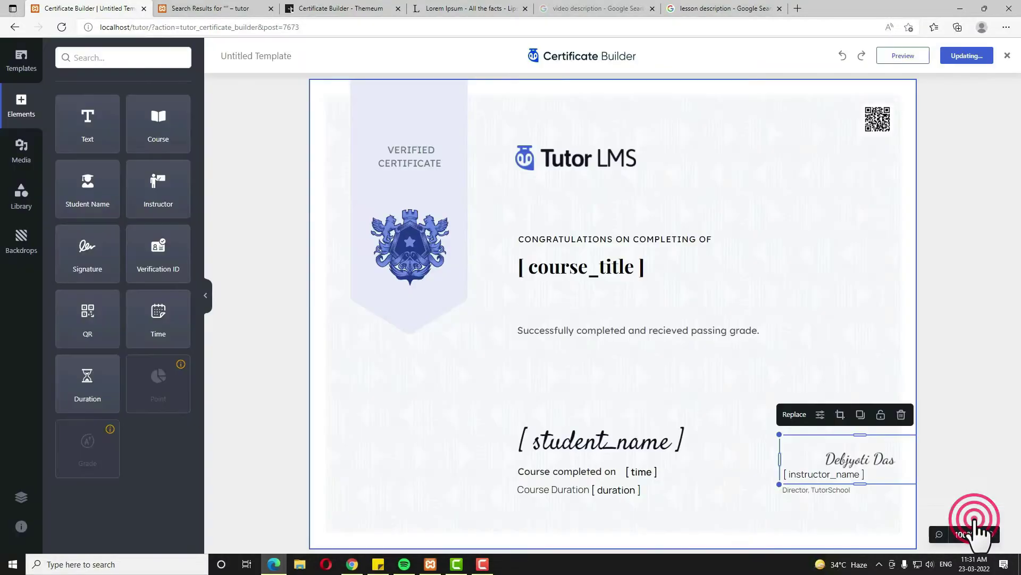
Step: Position the signature just above the instructor name and line the name placeholder up beneath it
drag(838, 452, 820, 463)
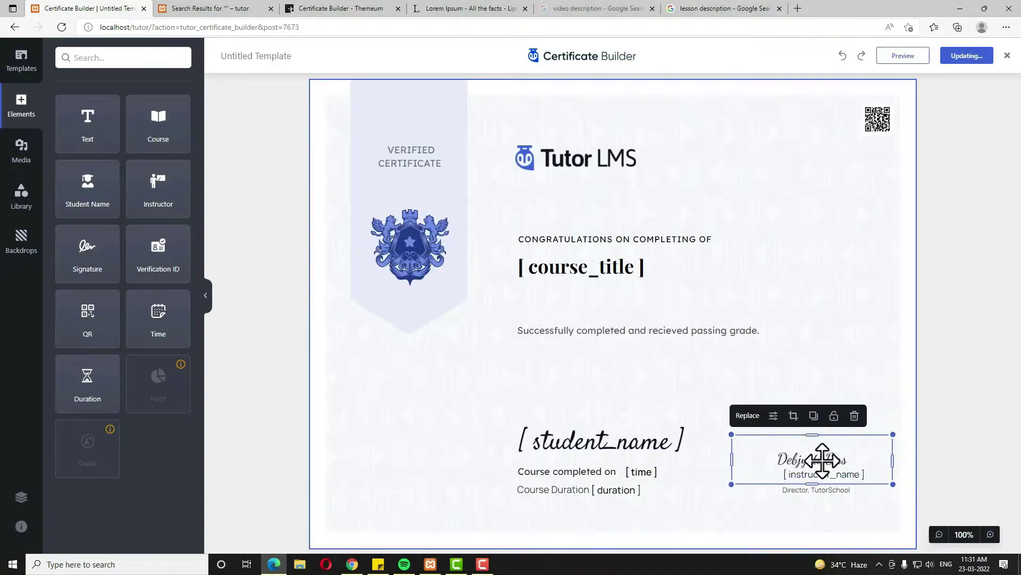
click(817, 475)
click(821, 474)
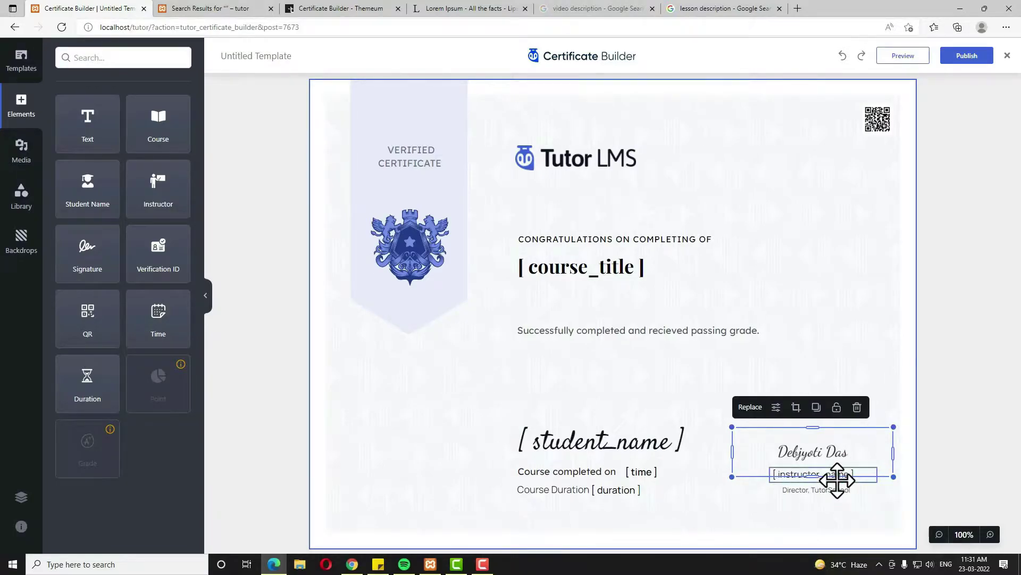
Step: Change the job title below the instructor name to "CEO, Webseotips" and centre its text
click(835, 489)
double_click(836, 490)
text(C)
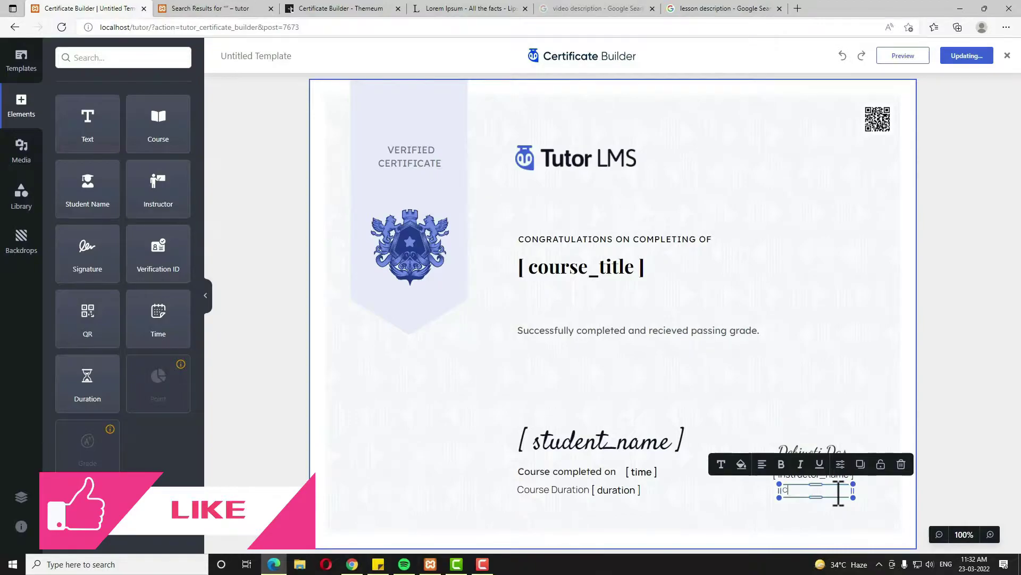
text(EO, Websetips)
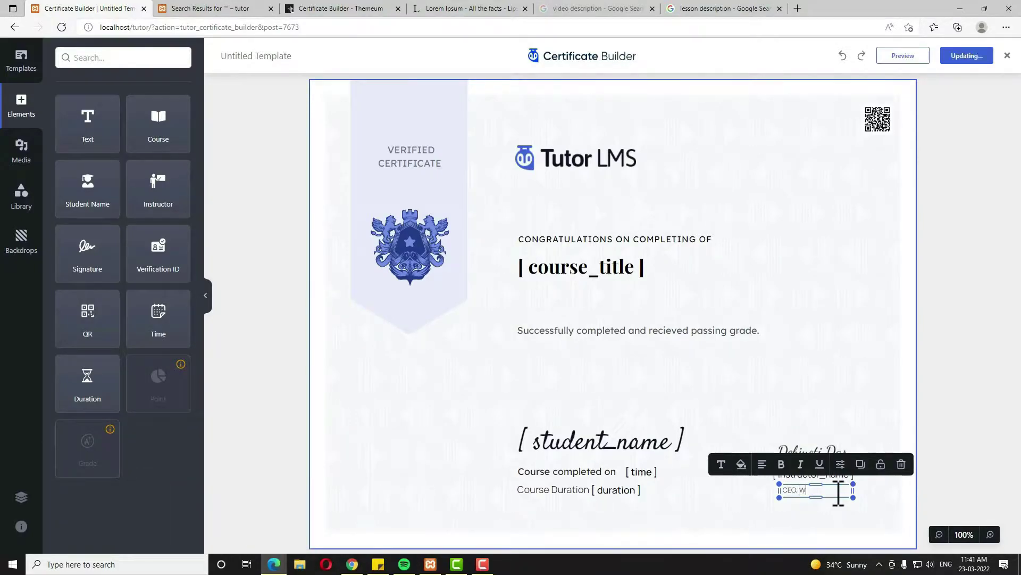
triple_click(809, 490)
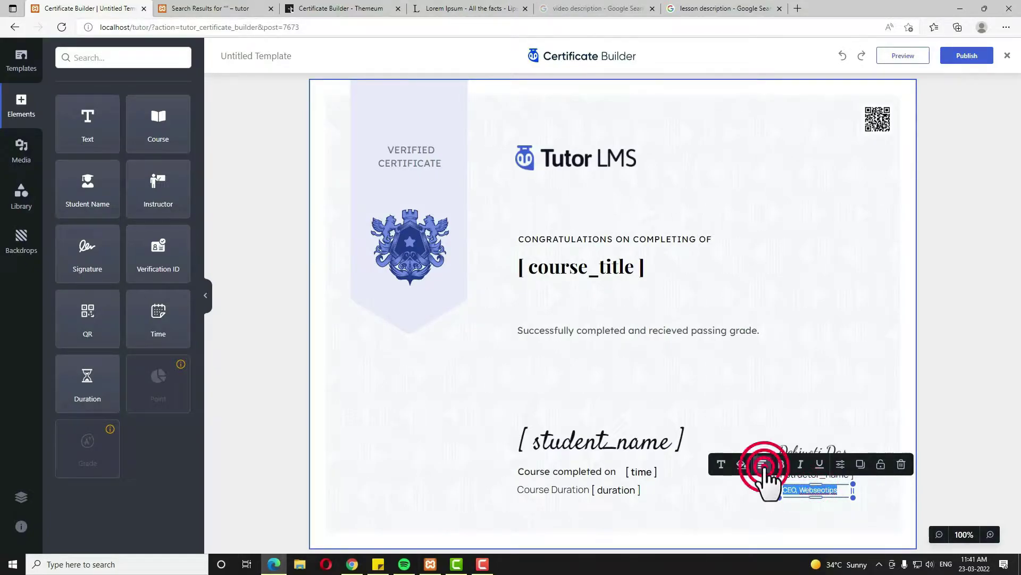
click(805, 514)
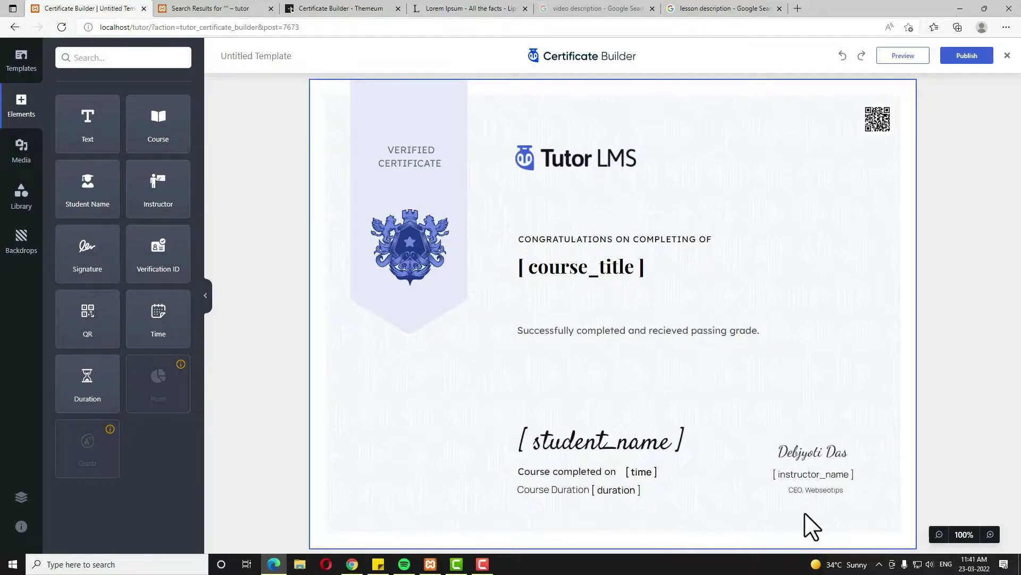
Step: Replace the Tutor LMS logo with the dark-text Webseotips logo from the media library and enlarge it
click(574, 167)
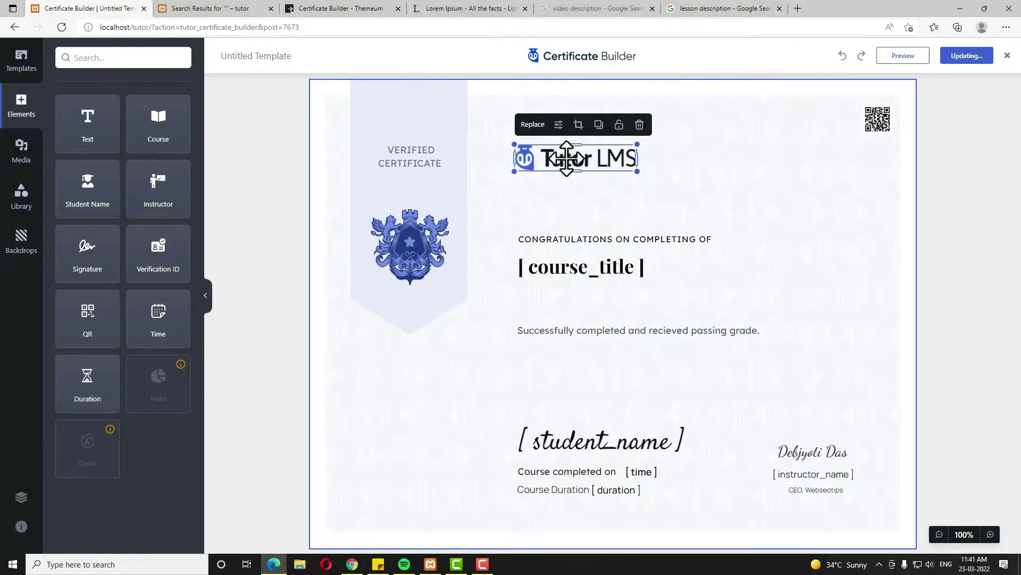
click(529, 120)
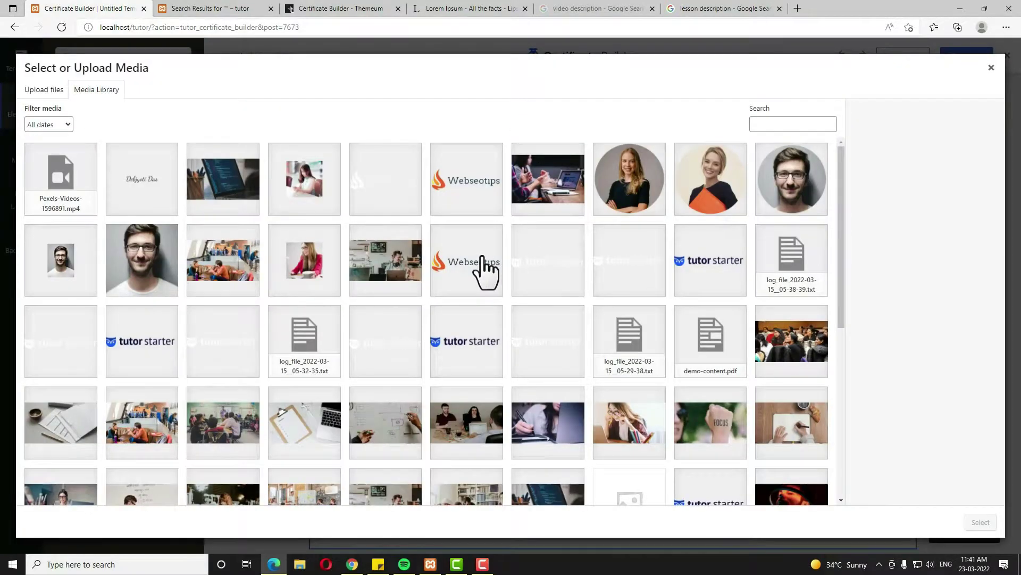
click(481, 265)
click(981, 523)
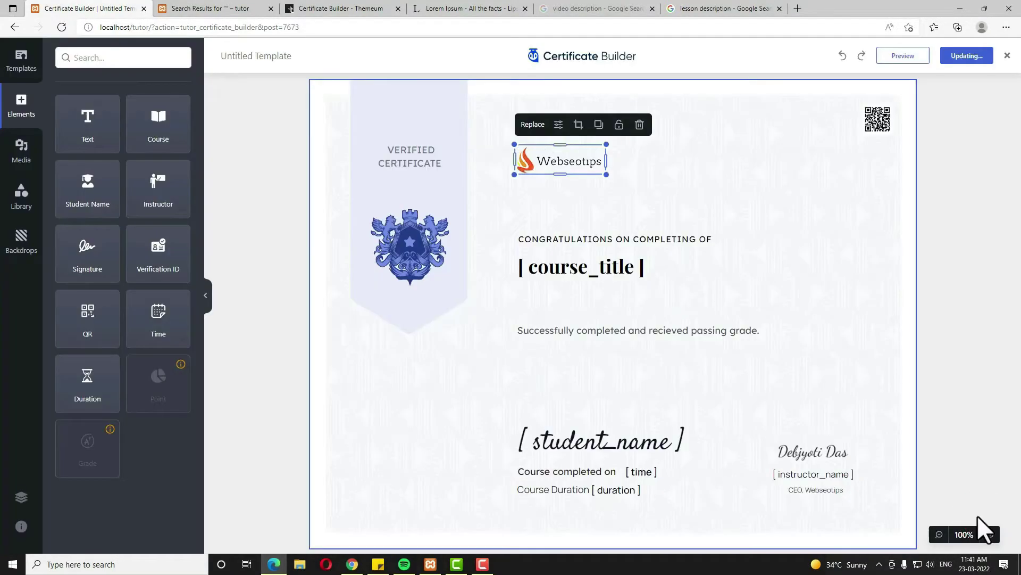
drag(609, 173, 653, 195)
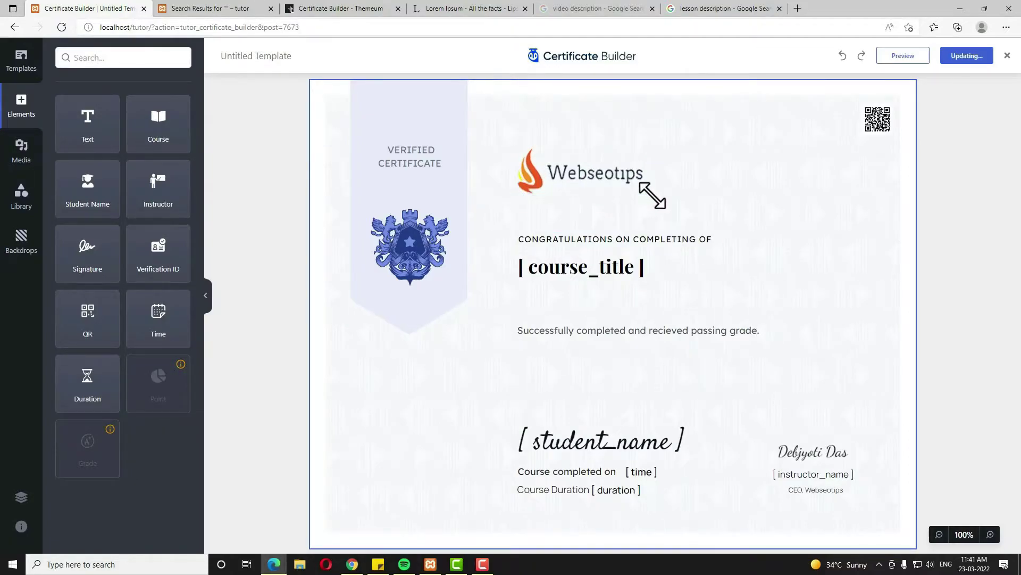
Step: Delete the QR code from the certificate's upper corner
click(406, 255)
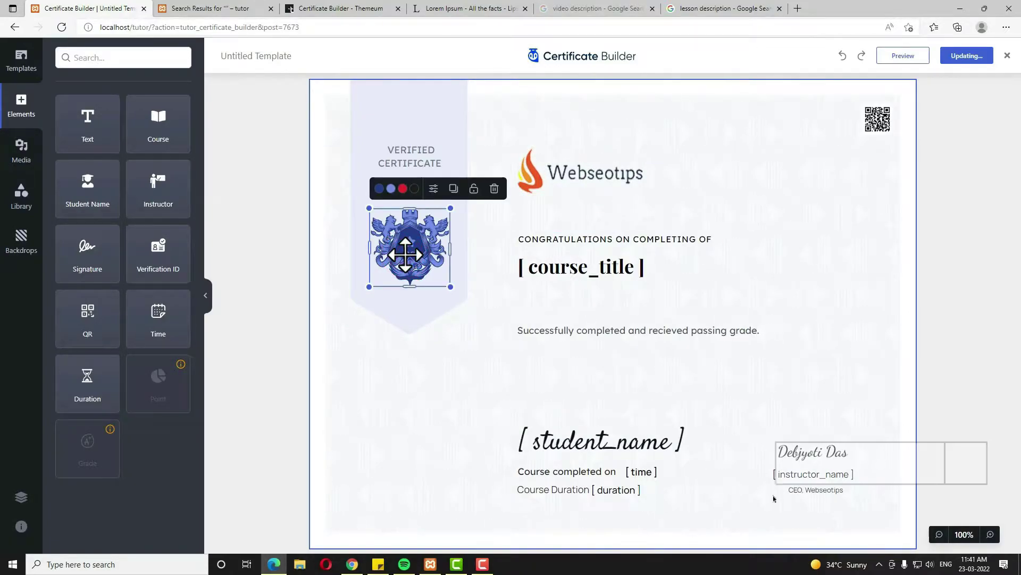
click(871, 128)
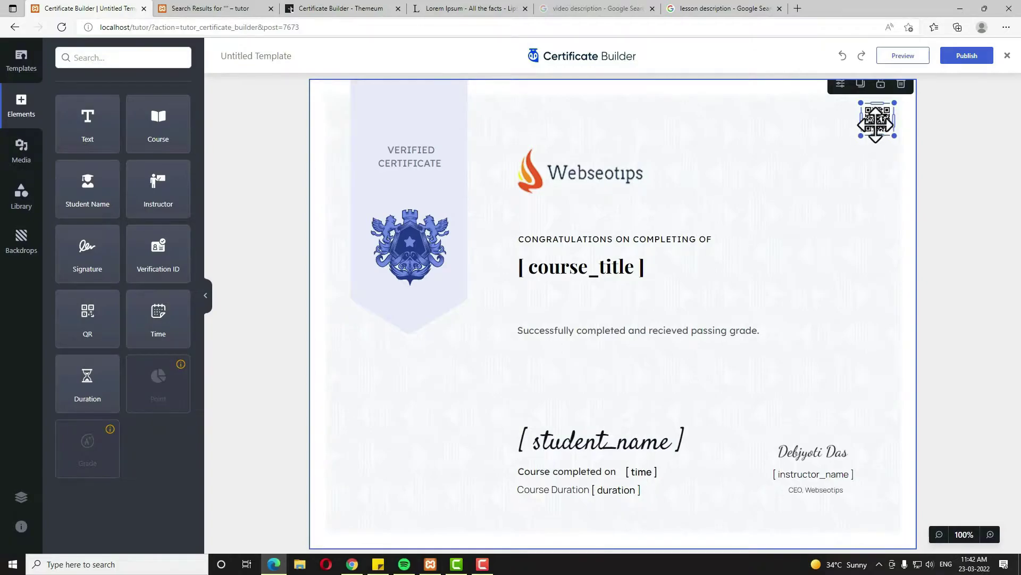
click(901, 85)
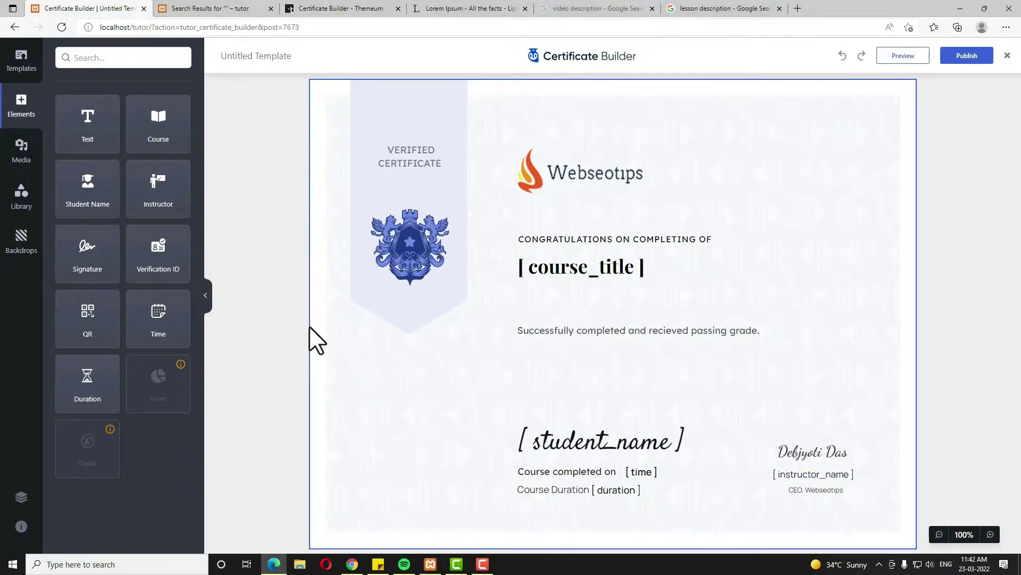
Step: Add the round portrait of the man with glasses and shrink it to fit above the instructor's signature
click(31, 163)
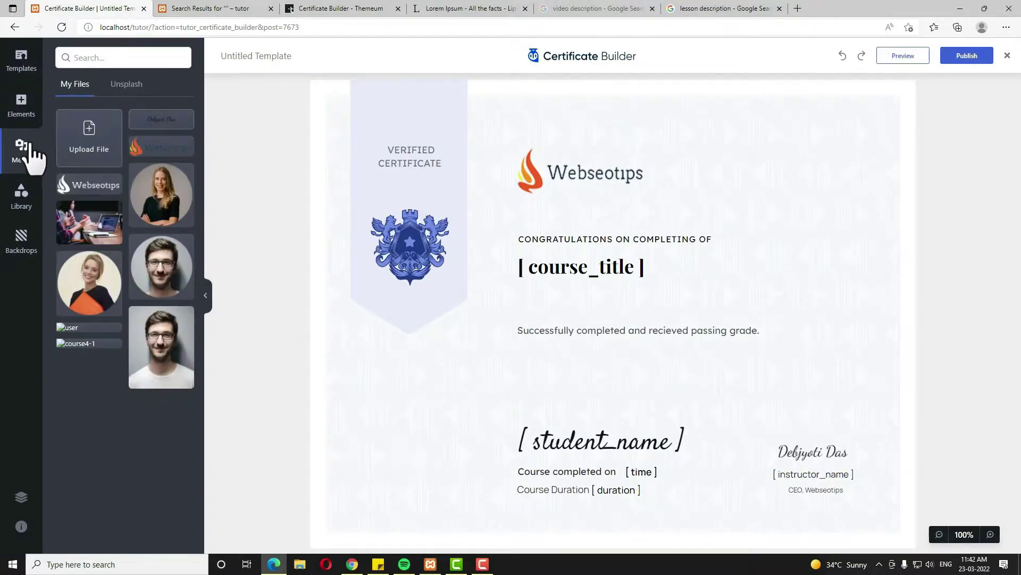
click(176, 286)
drag(582, 313, 772, 361)
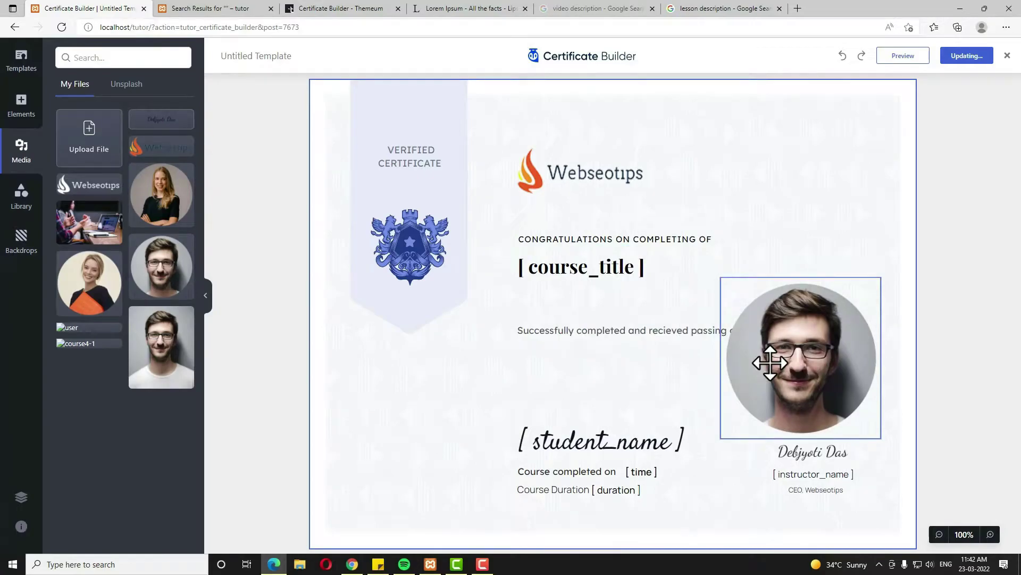
drag(720, 277, 800, 401)
Step: Add the snowflake-style border ornament below the passing-grade line and the gold badge with the red star below the logo
click(20, 198)
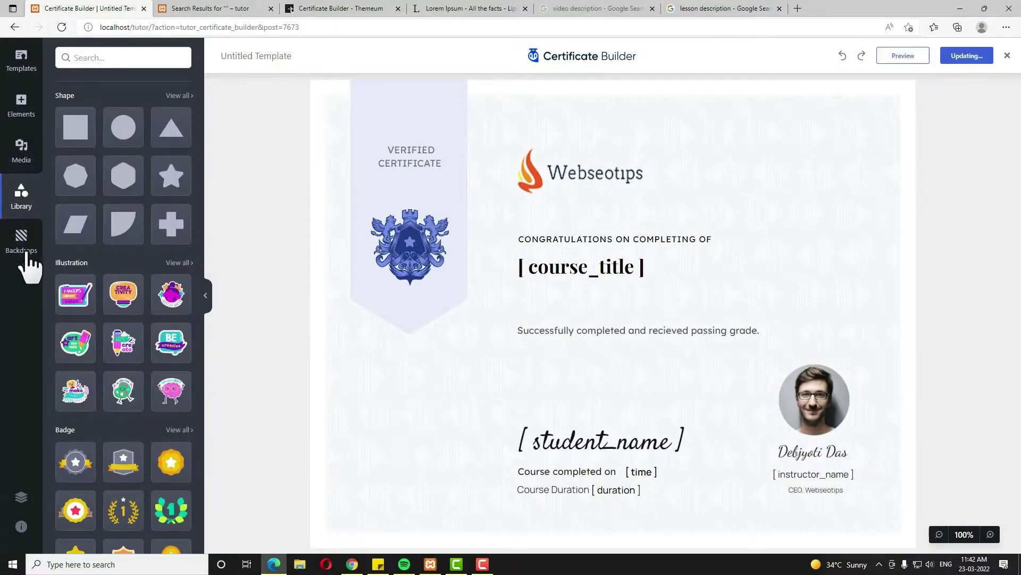
scroll(120, 314, down, 5)
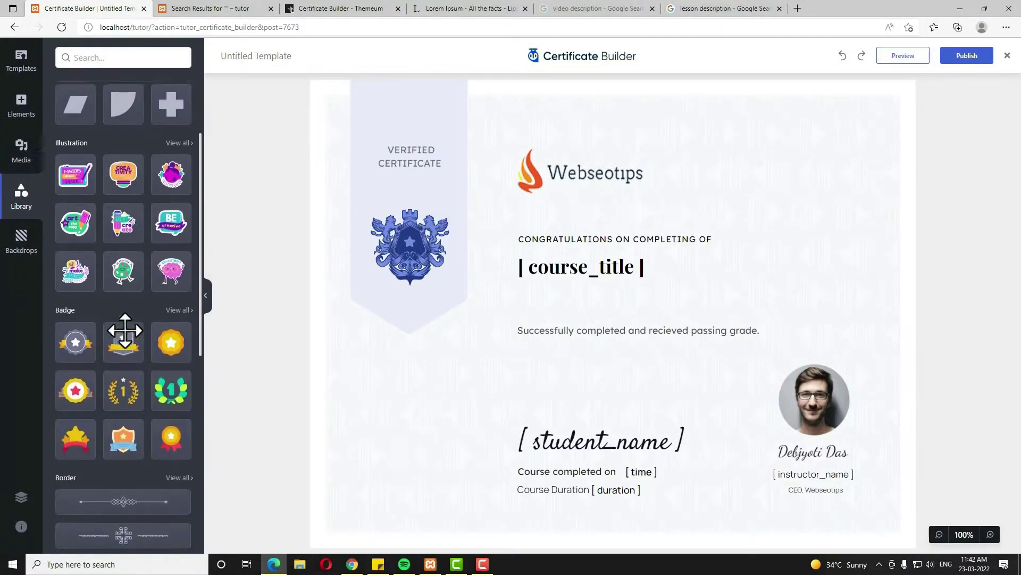
scroll(126, 330, up, 3)
drag(122, 500, 643, 366)
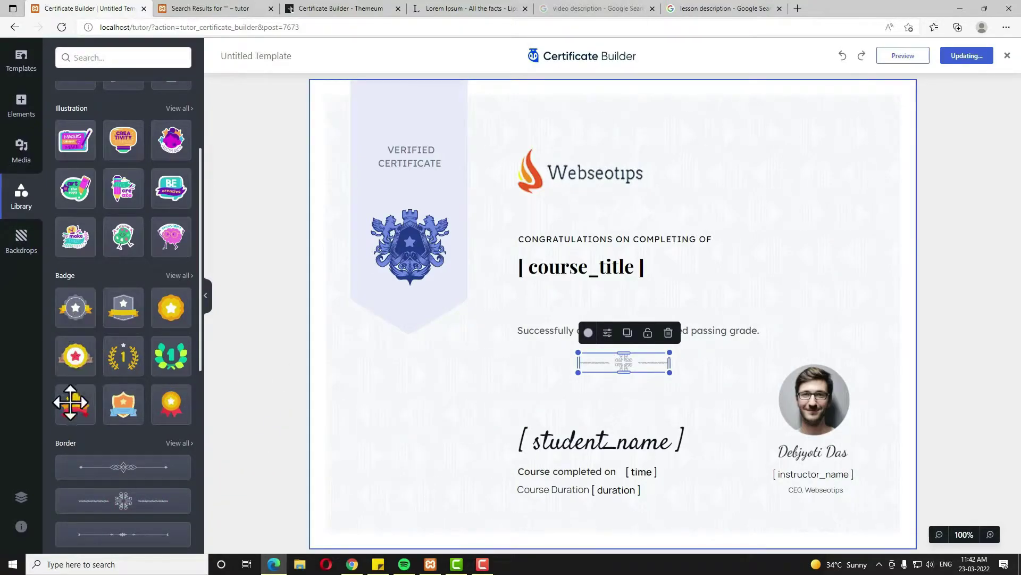
drag(73, 358, 582, 209)
drag(589, 149, 586, 205)
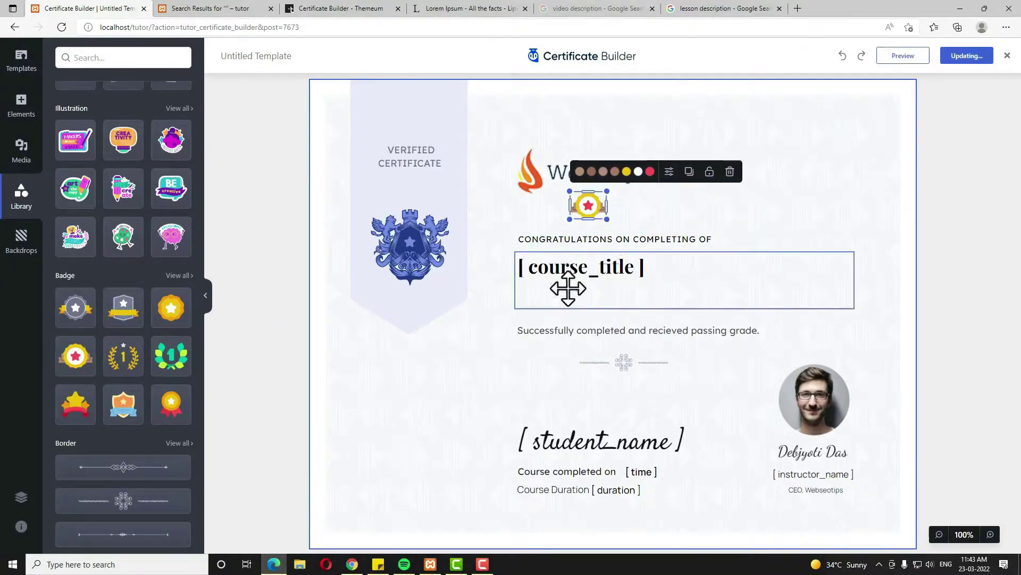
Step: Publish the certificate template and close the Certificate Builder
click(957, 59)
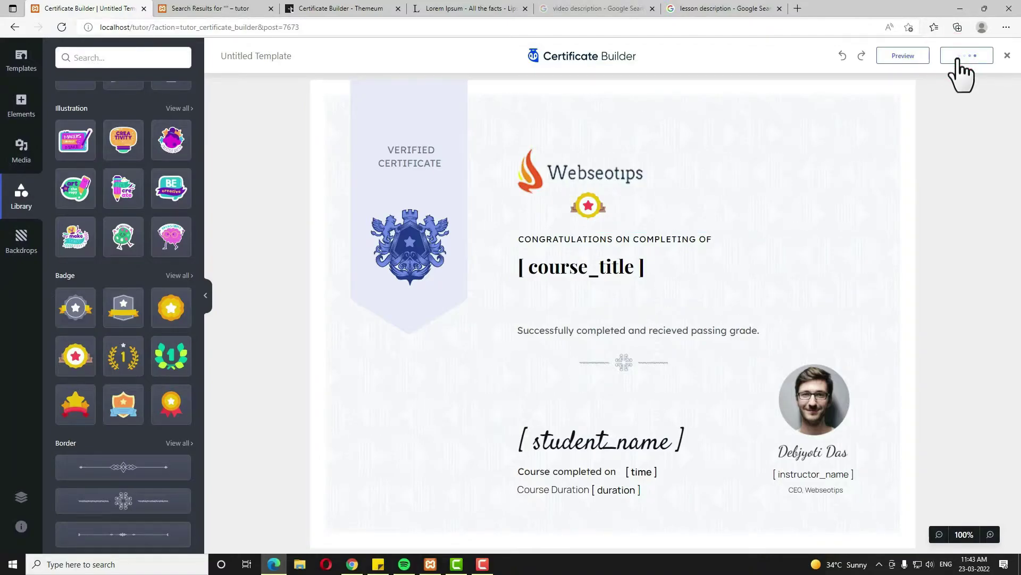
click(1007, 57)
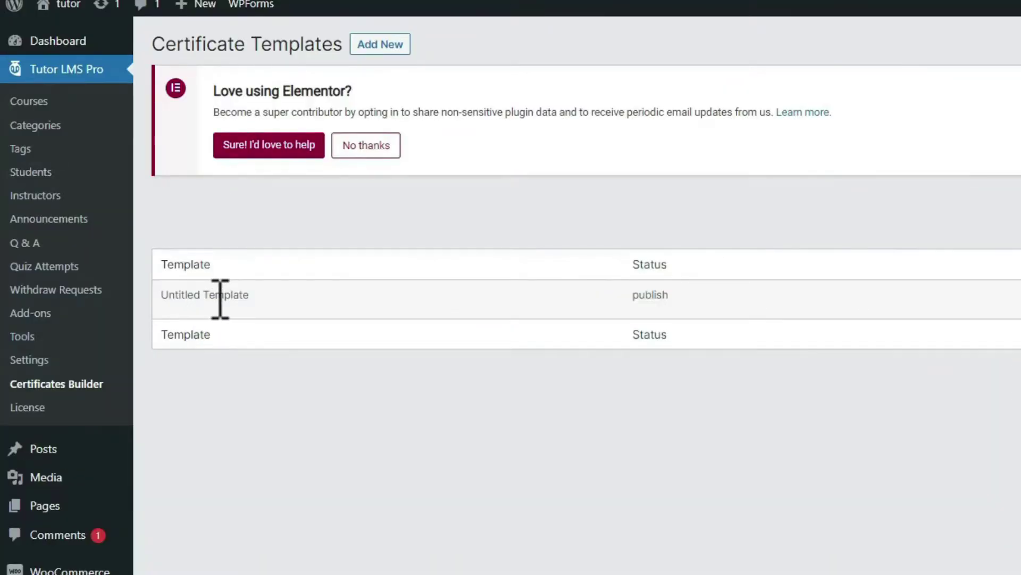
Step: Reopen the published Untitled Template for editing from the Certificate Templates list
drag(169, 233, 99, 237)
drag(253, 299, 166, 305)
click(313, 303)
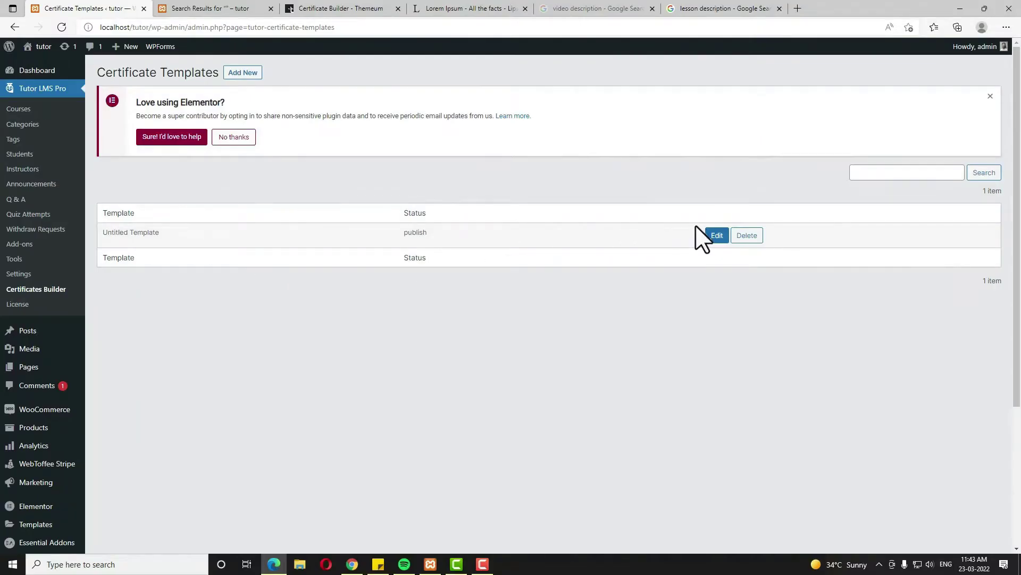
click(713, 235)
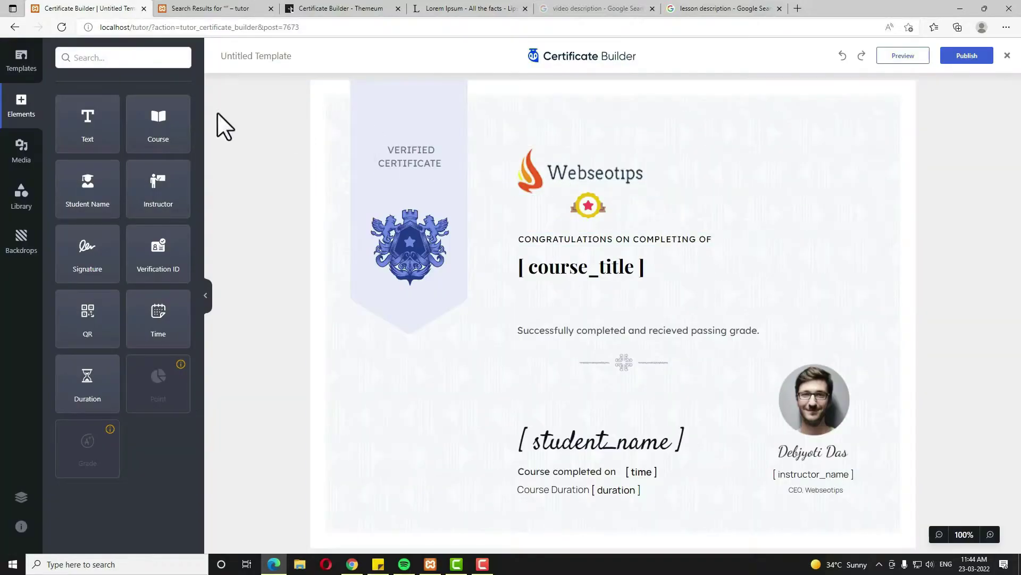
Step: Rename the certificate template "certificate 1", publish the update and return to the Certificate Templates list
click(23, 60)
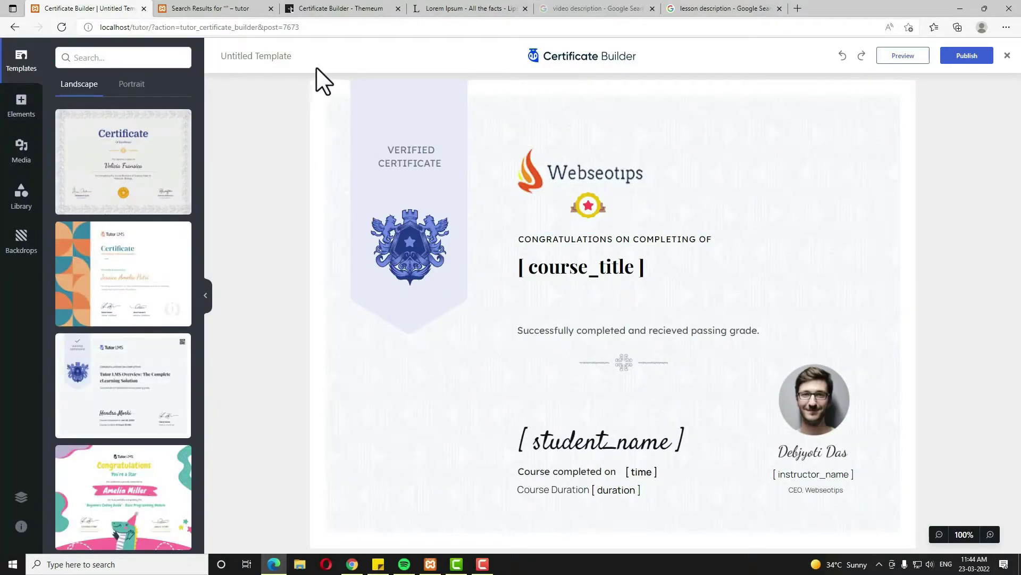
click(319, 57)
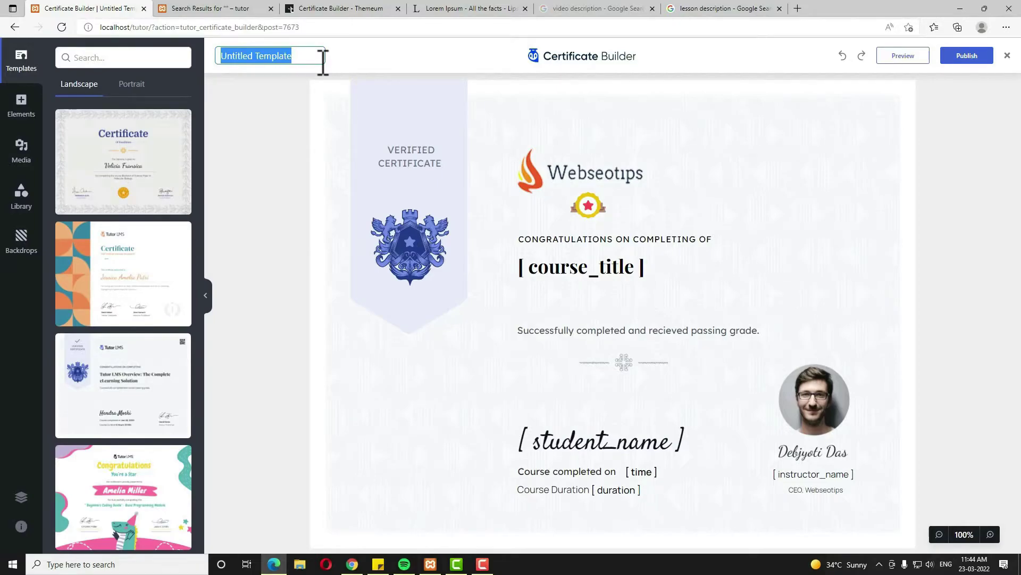
text(certificate 1)
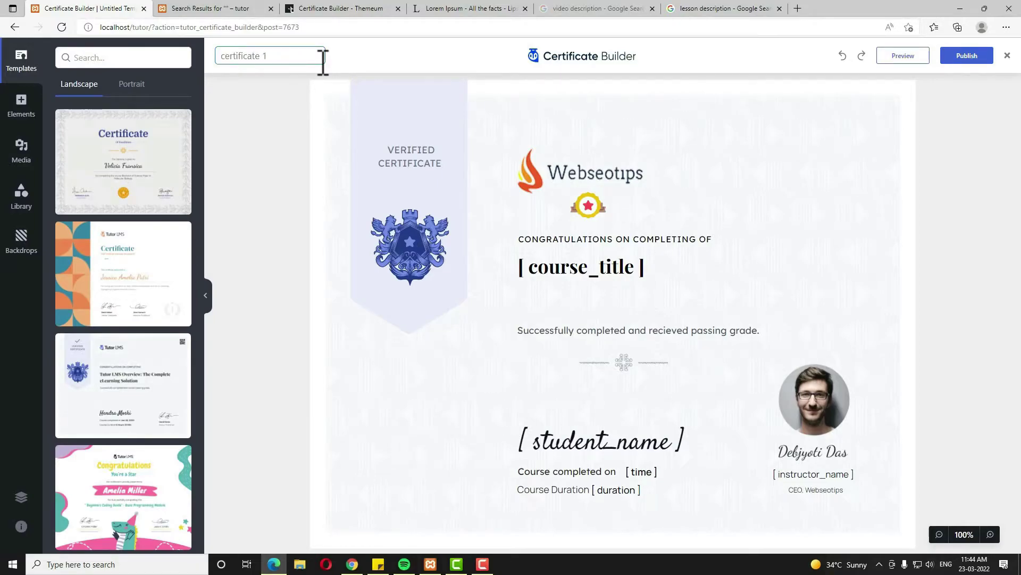
click(966, 57)
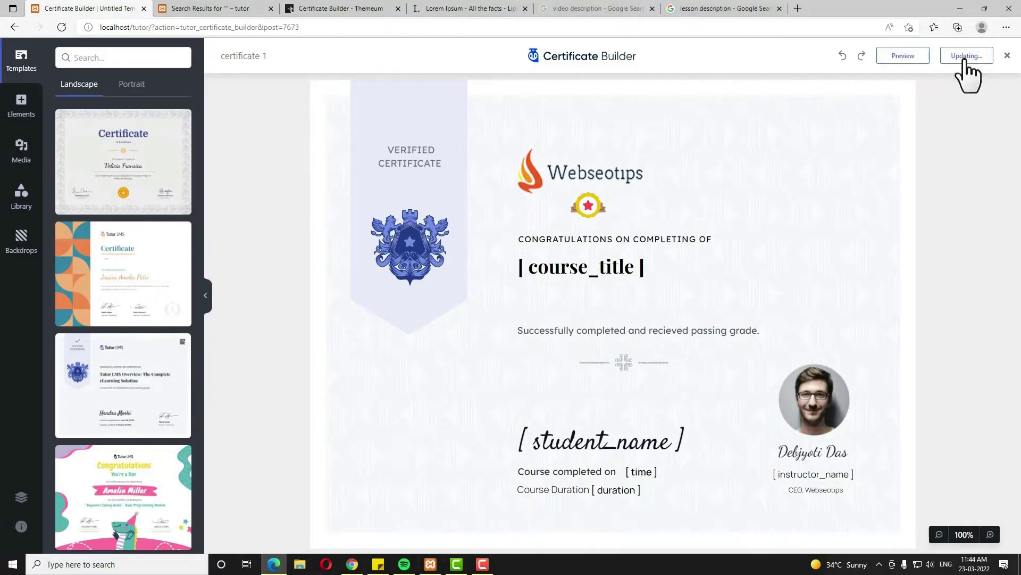
click(1008, 54)
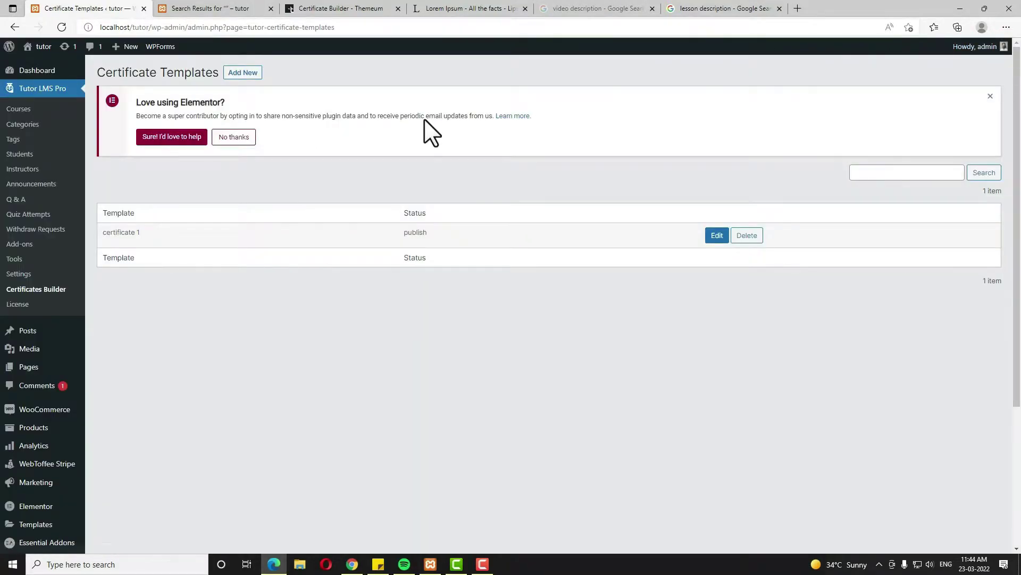
drag(142, 233, 107, 234)
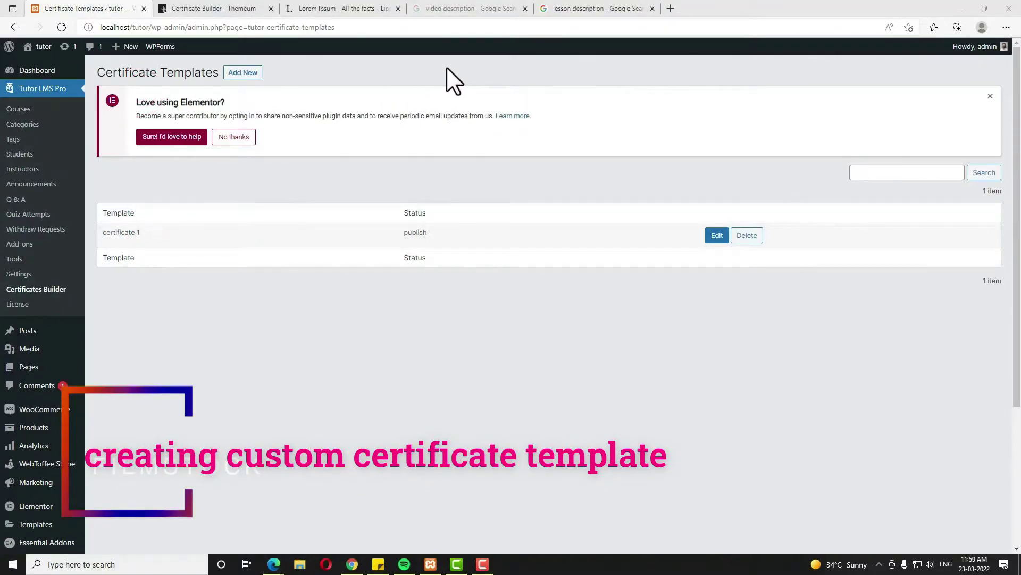
Step: Create a new certificate template from a blank canvas, named "my template", and publish it
click(243, 73)
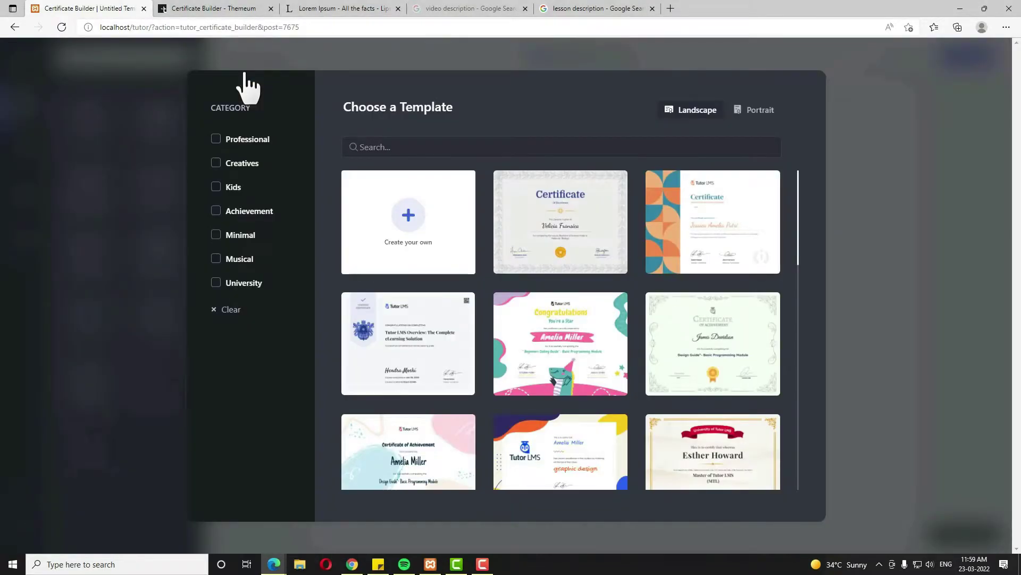
click(408, 215)
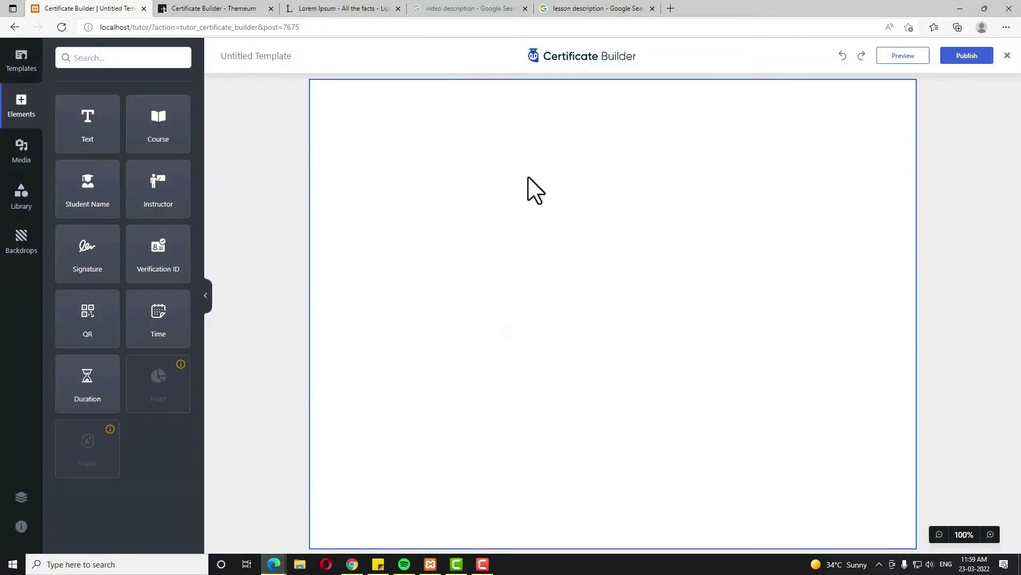
click(21, 61)
click(280, 57)
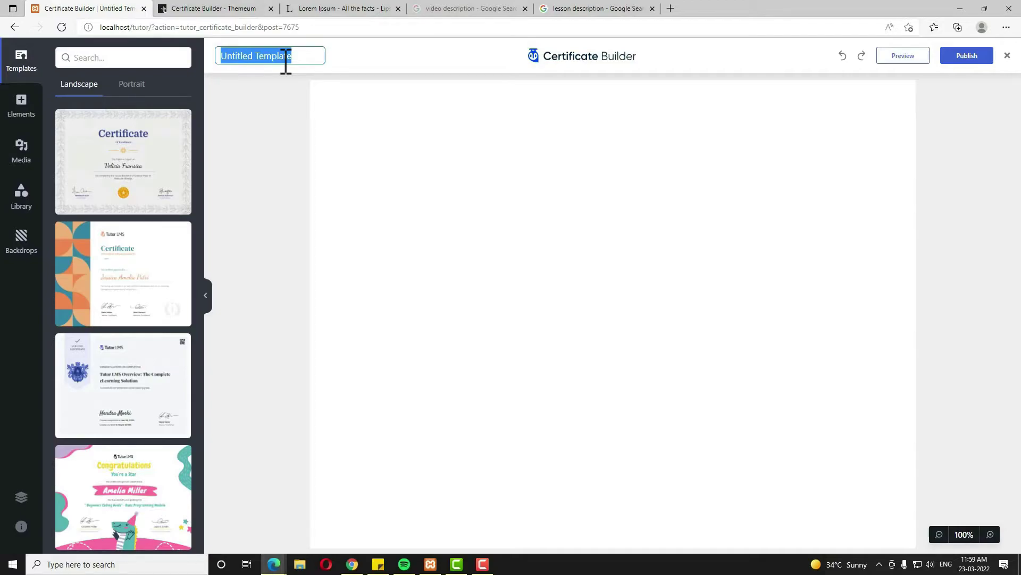
text(my template)
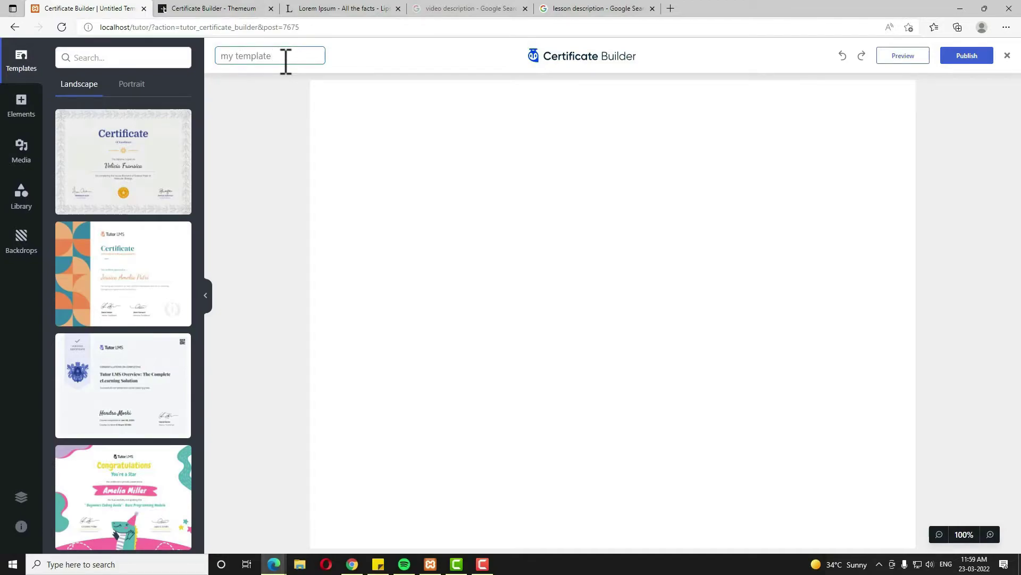
click(963, 59)
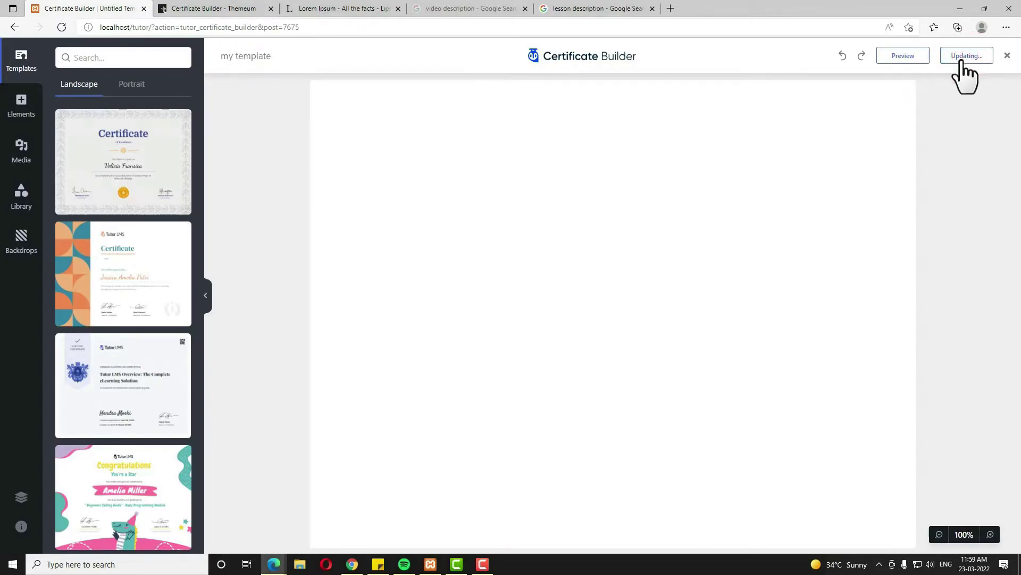
Step: Apply the light background with blue triangles along its right edge to the blank certificate
click(24, 249)
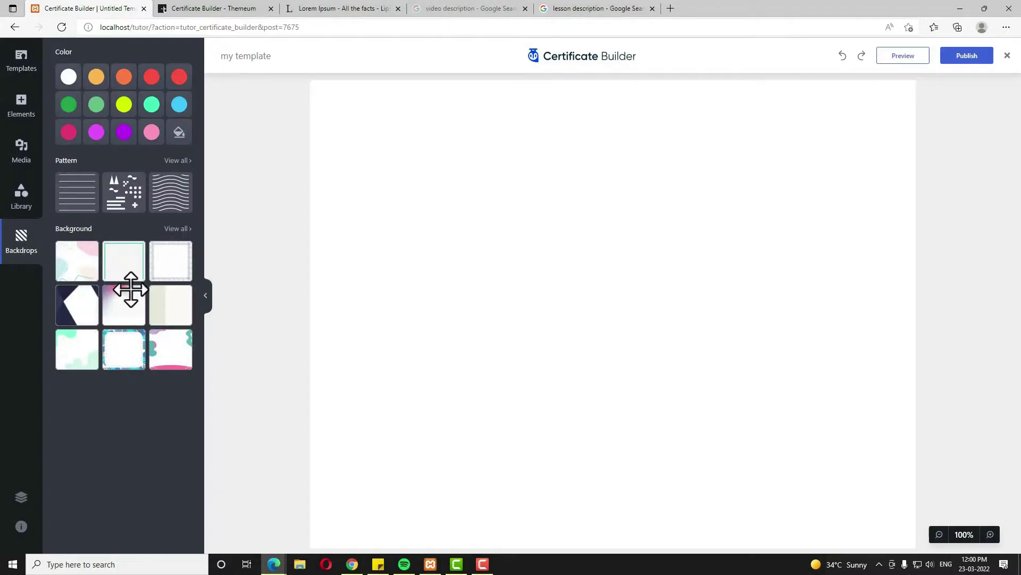
click(177, 228)
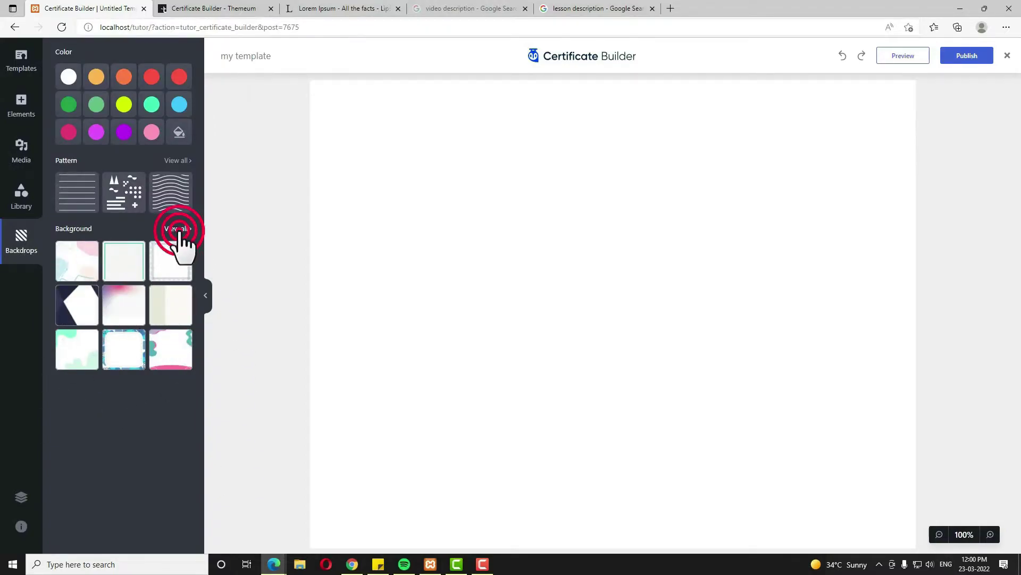
click(138, 351)
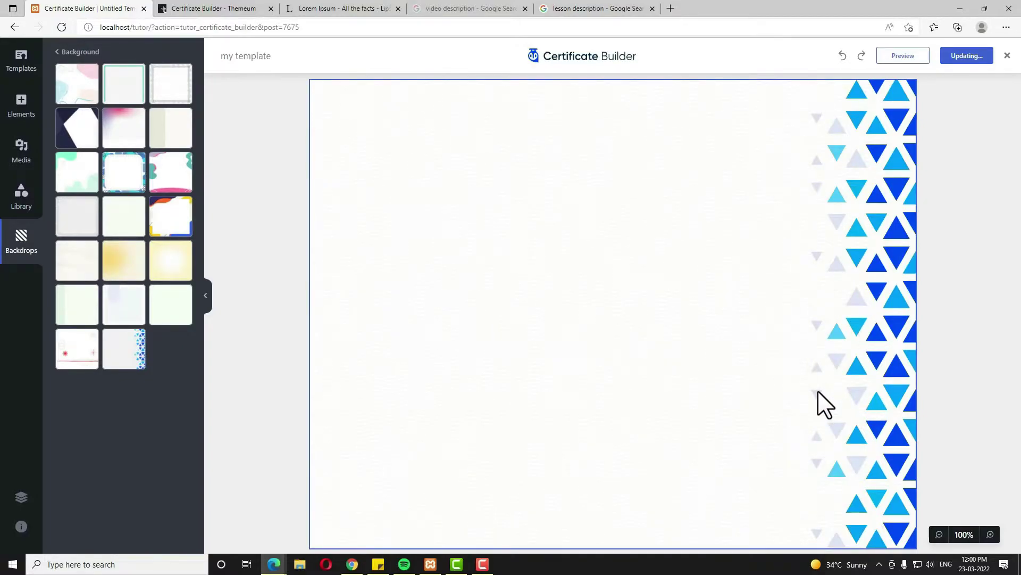
Step: Add the colored Webseotips logo from the media files at the top center of the certificate and shrink it slightly
click(22, 153)
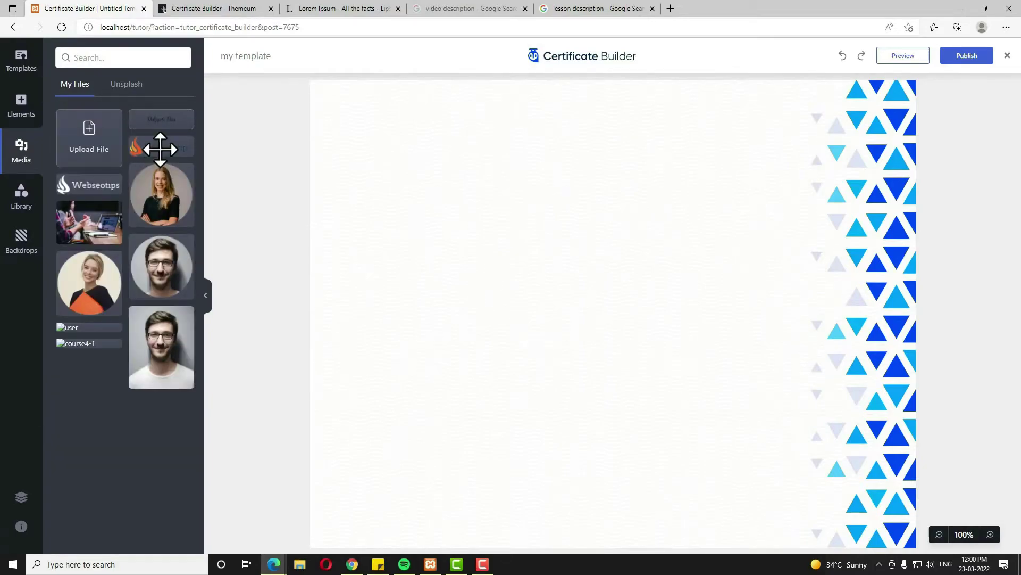
drag(161, 150, 484, 158)
mouse_move(567, 125)
mouse_down()
mouse_move(579, 116)
mouse_move(560, 133)
mouse_up()
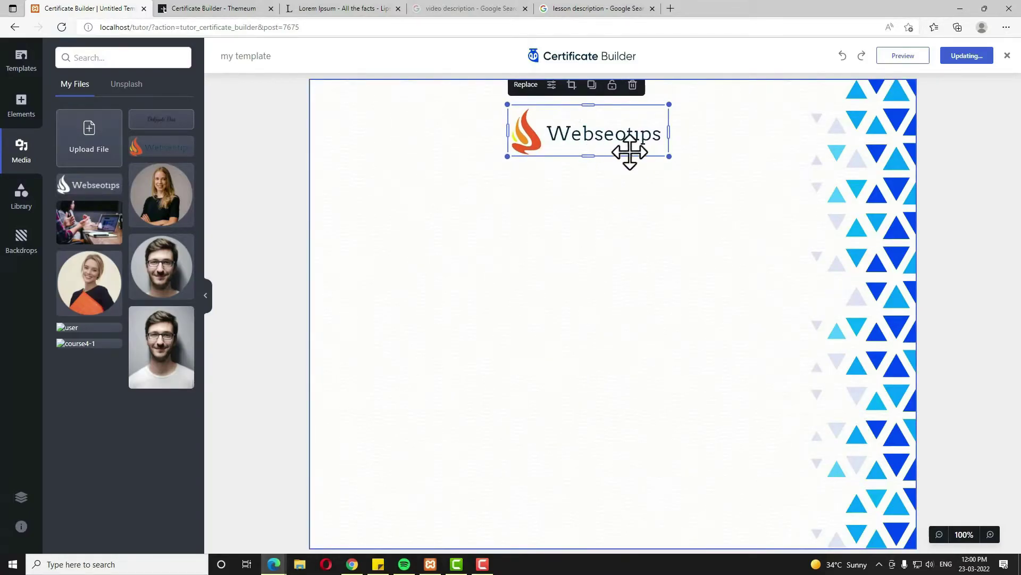
mouse_move(669, 156)
mouse_down()
mouse_move(677, 160)
mouse_move(664, 152)
mouse_up()
click(662, 168)
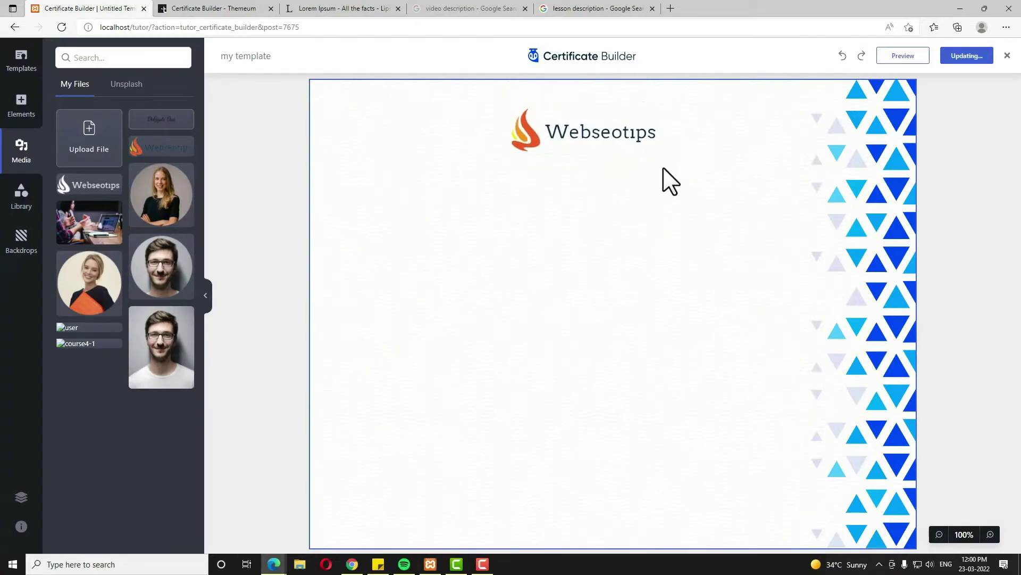
Step: Add the heading text "Certificate of completion" on one line and center it below the logo
click(25, 107)
drag(80, 130, 570, 160)
click(620, 187)
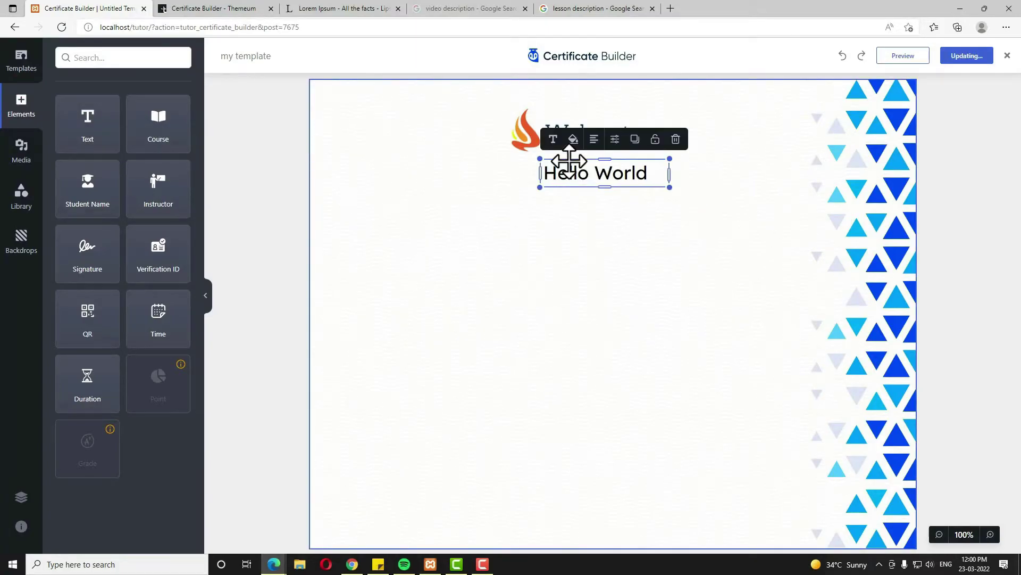
double_click(629, 165)
text(Certificate of)
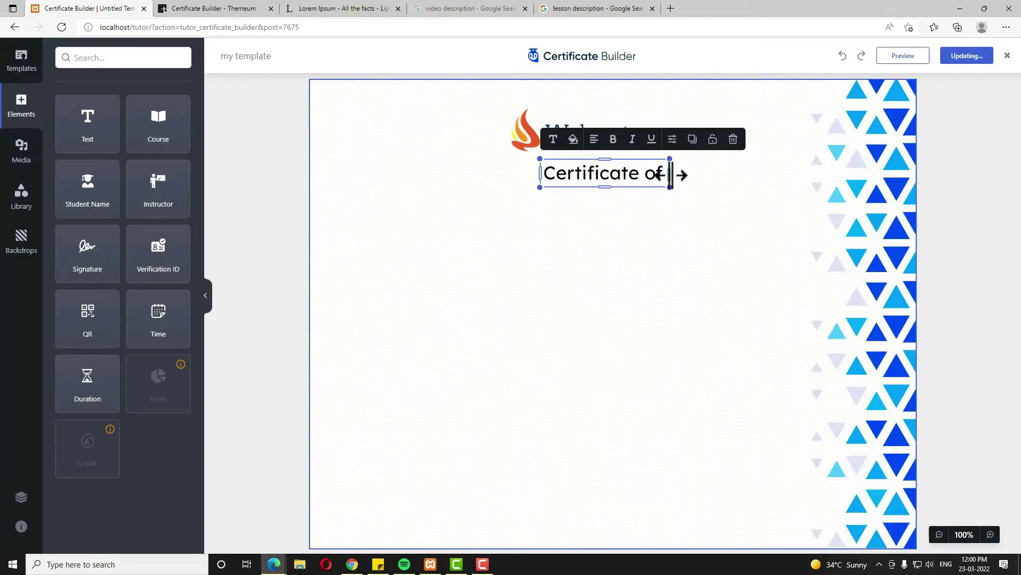
key(Escape)
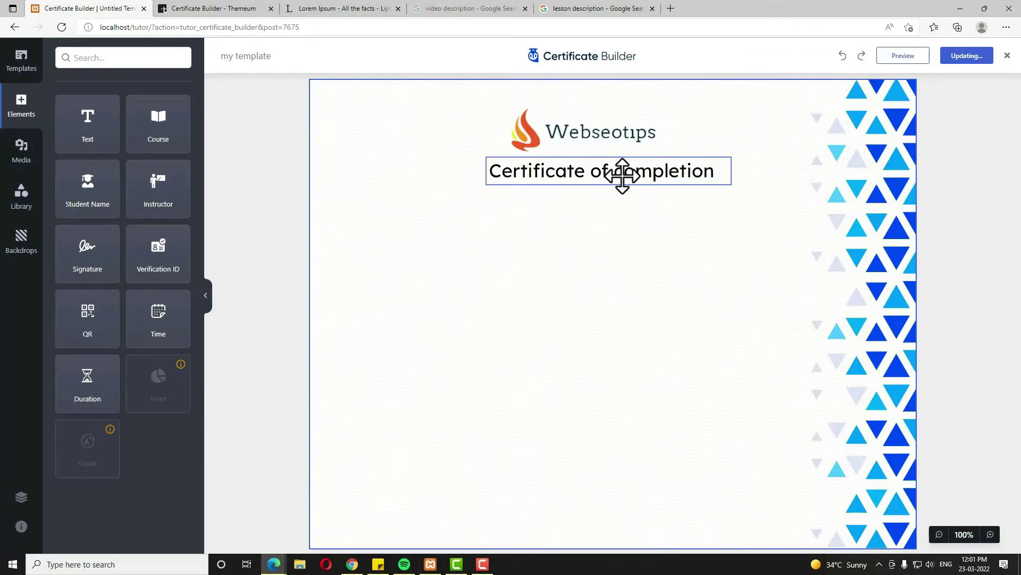
drag(622, 176, 621, 176)
click(622, 176)
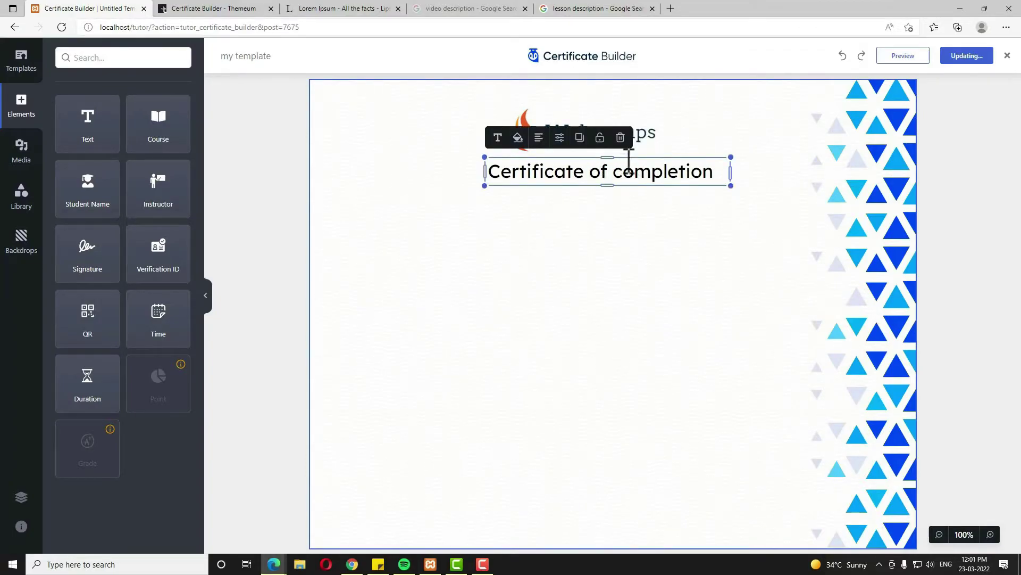
key(Escape)
Step: Add the border ornament with interlaced diamonds below the heading, widen it and center it under the text
click(30, 211)
scroll(125, 406, down, 5)
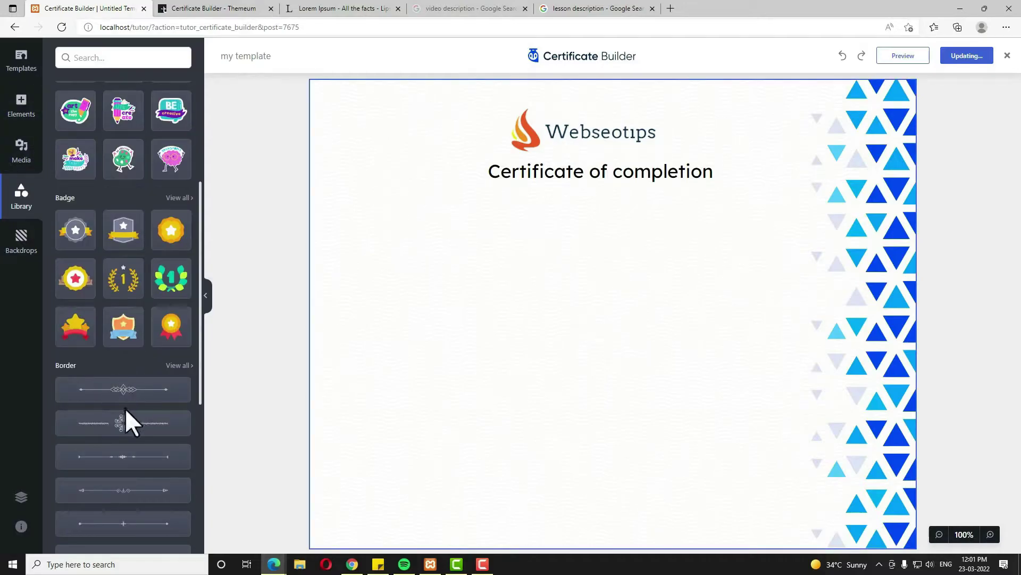
click(123, 390)
drag(611, 312, 588, 200)
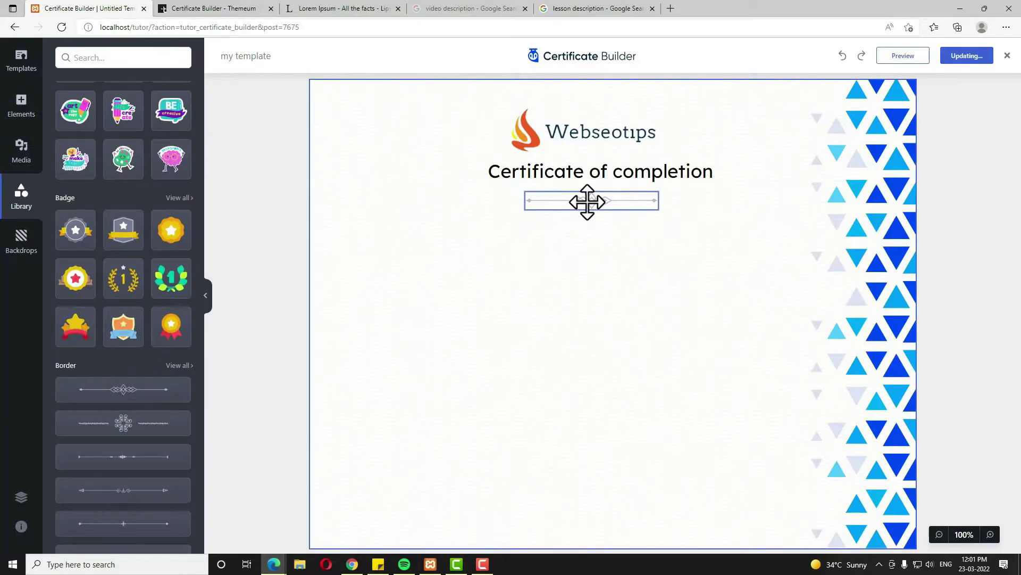
drag(661, 202, 703, 205)
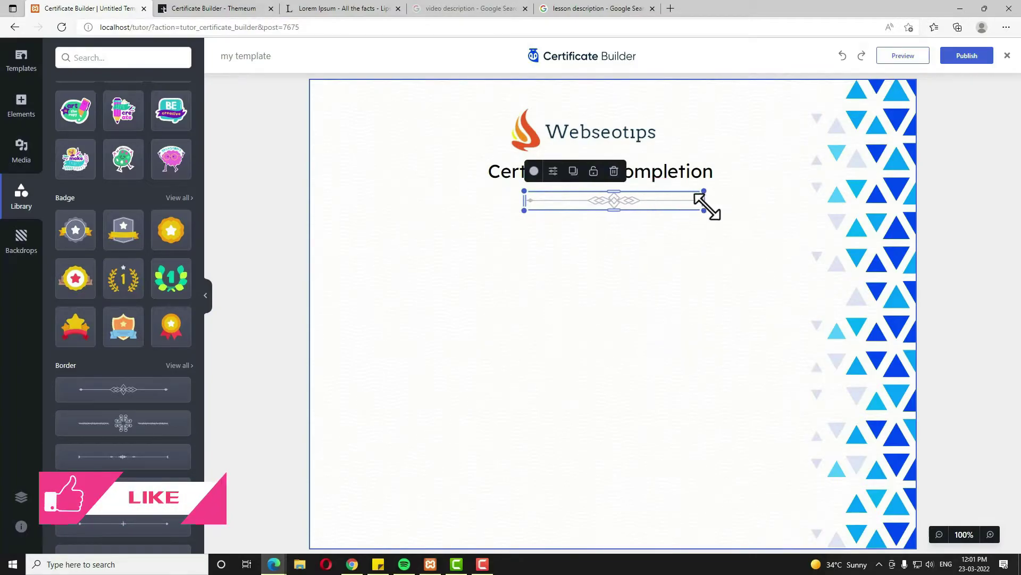
drag(615, 203, 599, 203)
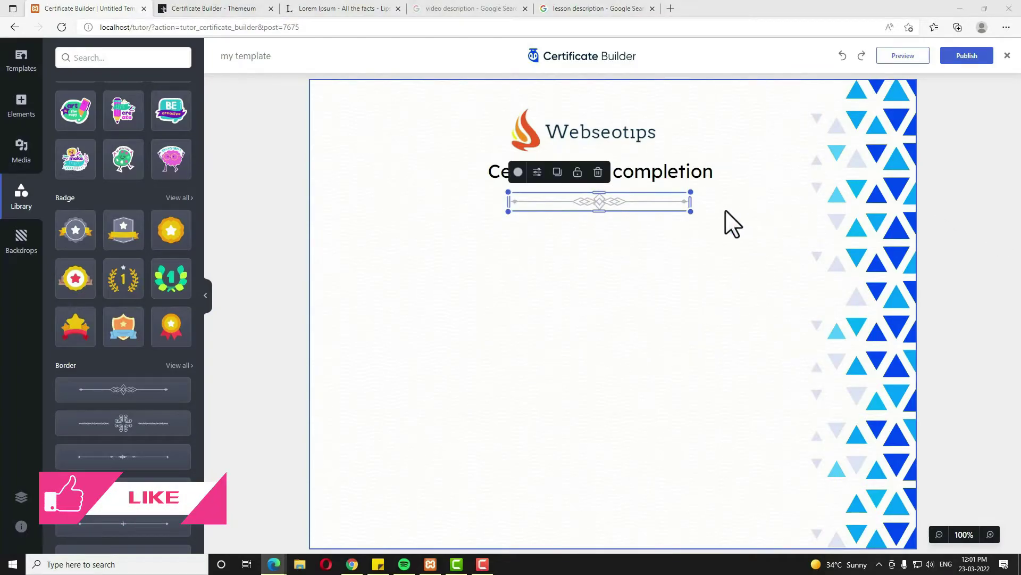
Step: Add the text "This Certificate is presented to", widen its box to fit one line and place it below the ornament
click(21, 117)
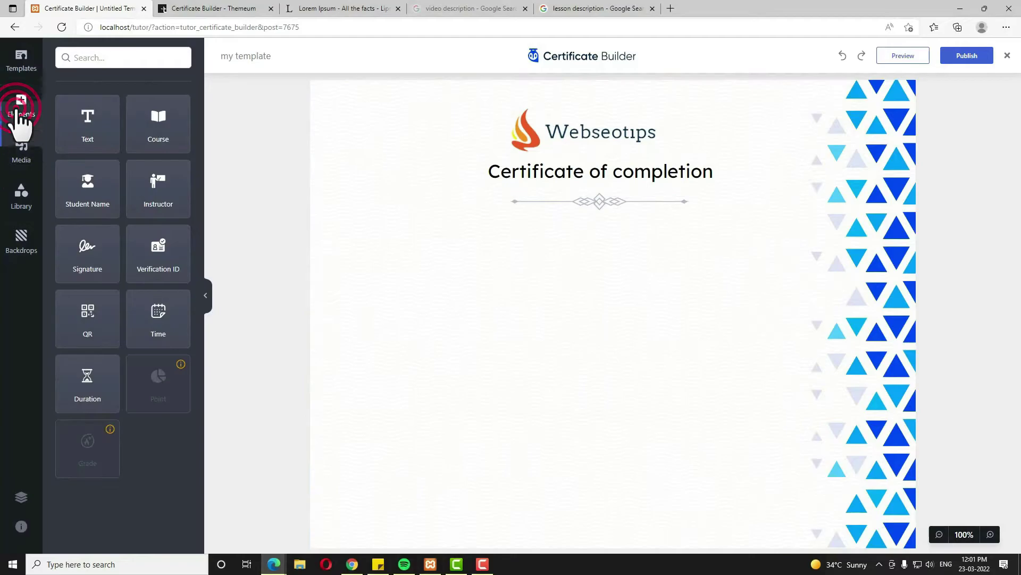
click(94, 127)
click(605, 313)
double_click(606, 314)
triple_click(610, 314)
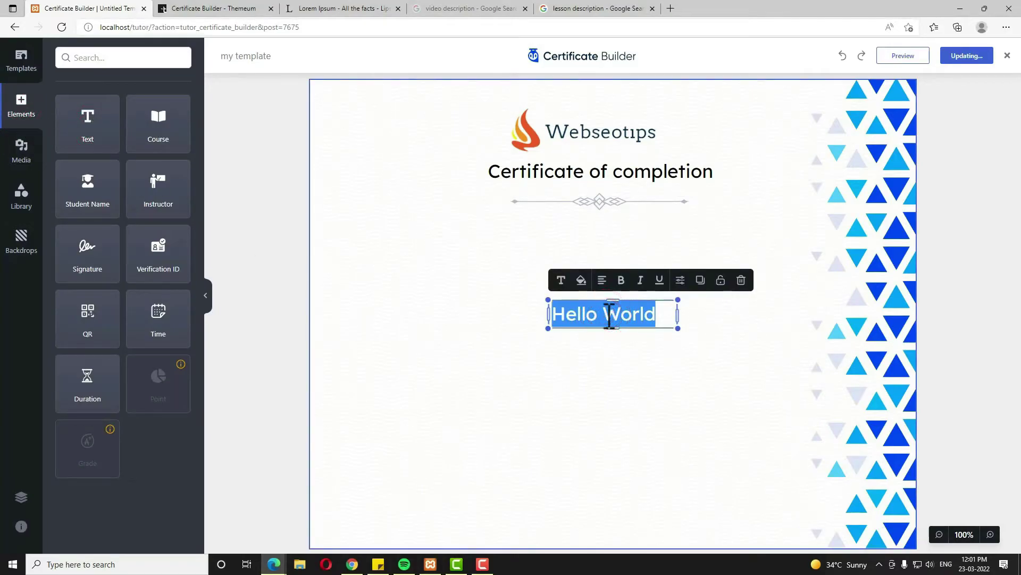
text(This Certificate is presented to)
drag(679, 317, 835, 315)
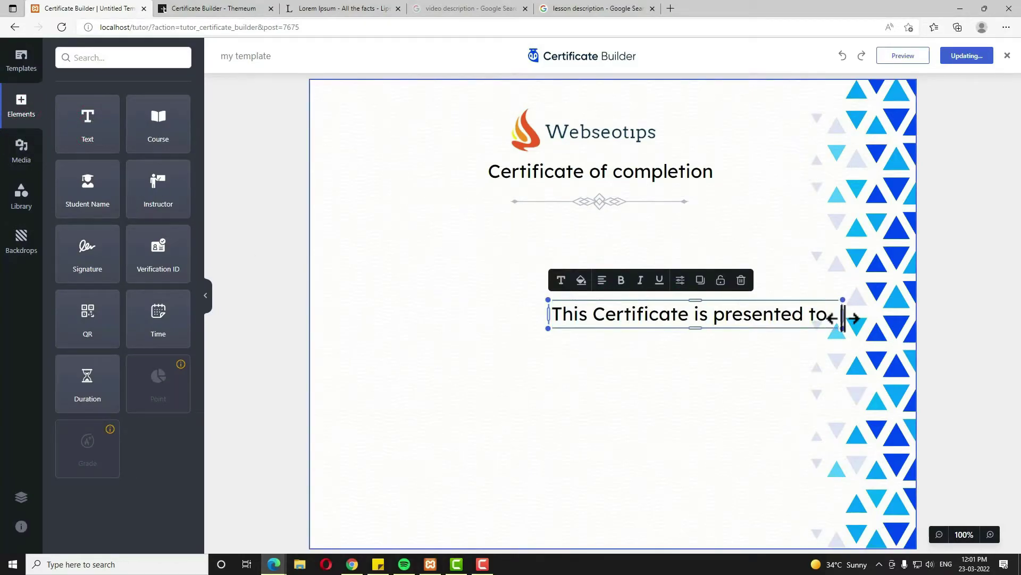
drag(766, 314, 686, 240)
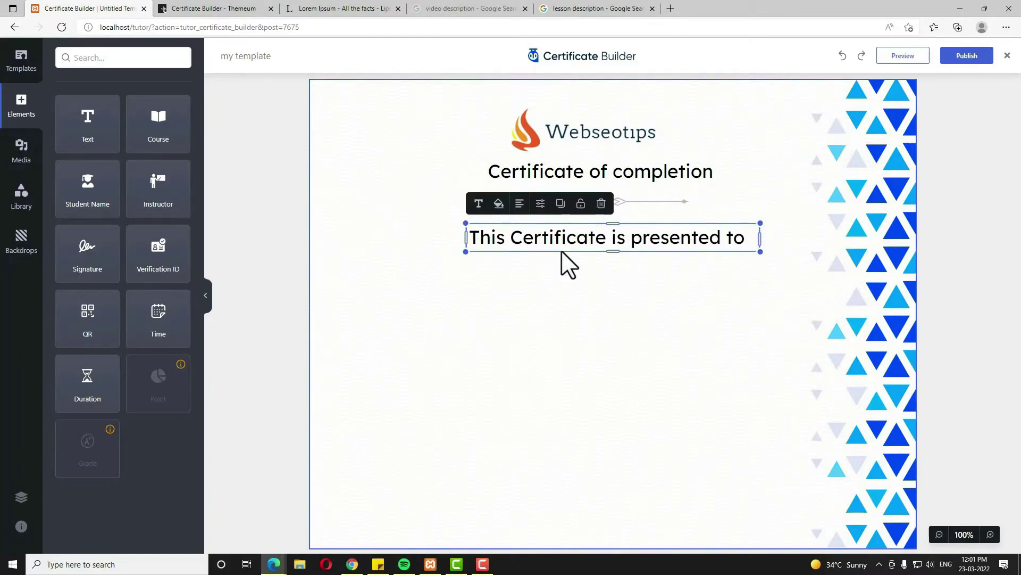
Step: Set the "This Certificate is presented to" text to Aclonica at size 24 and move it closer under the ornament
click(477, 202)
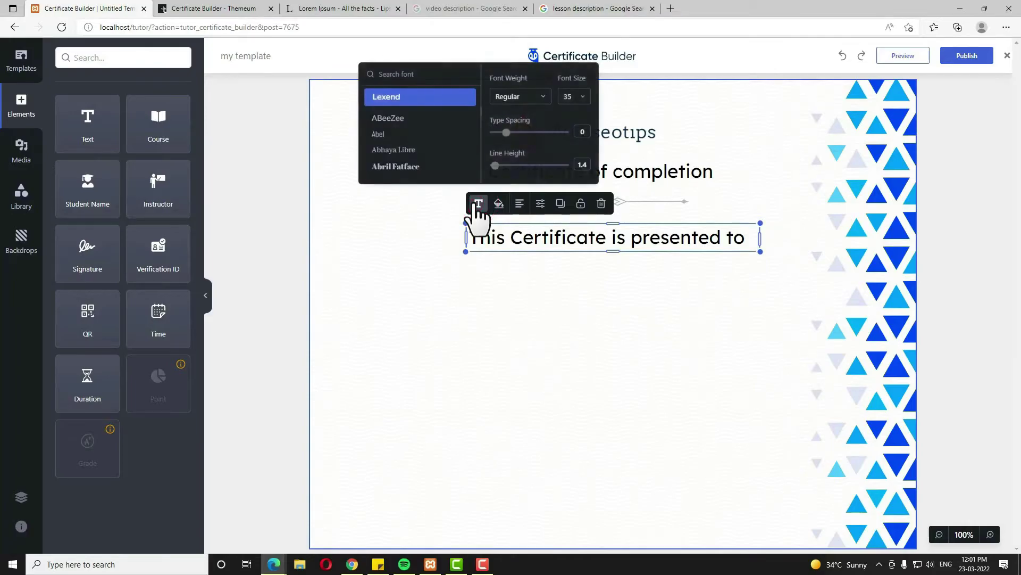
click(583, 98)
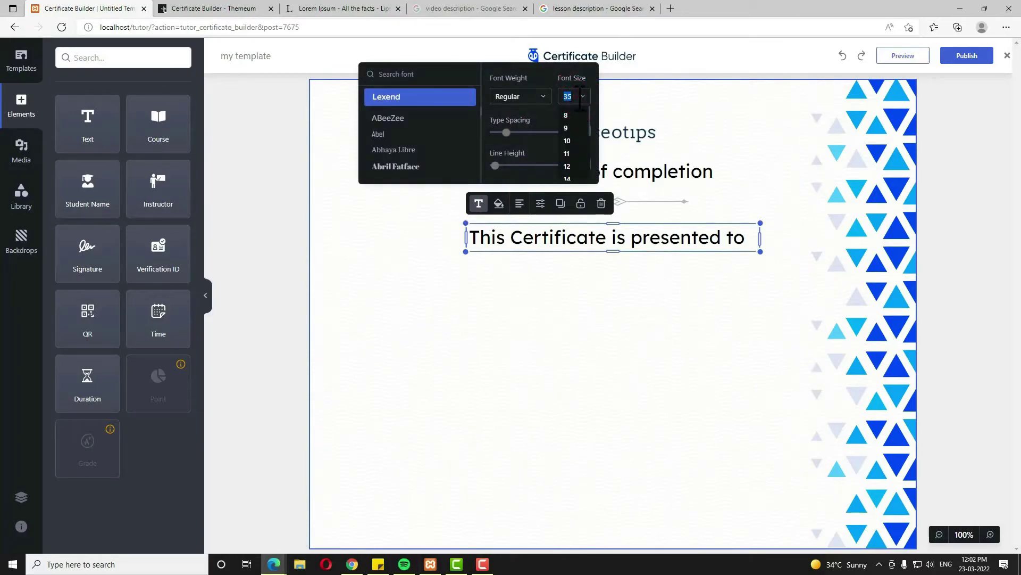
text(24)
key(Return)
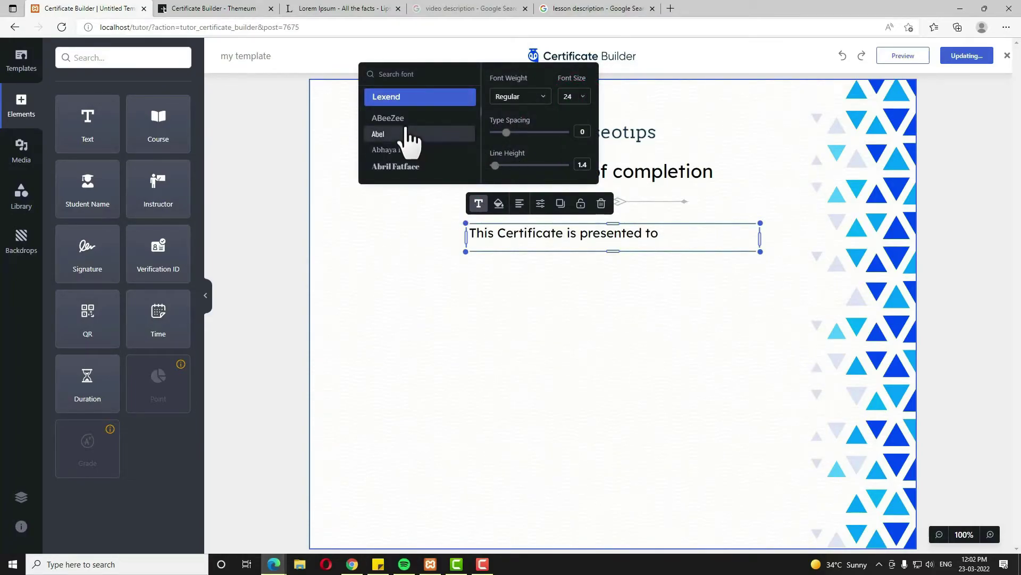
scroll(420, 154, down, 1)
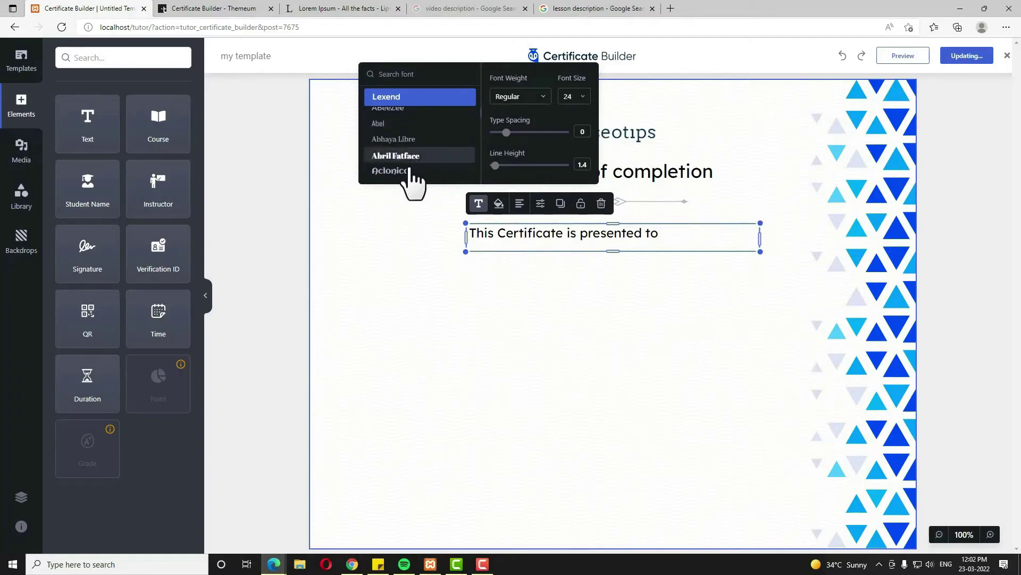
click(413, 173)
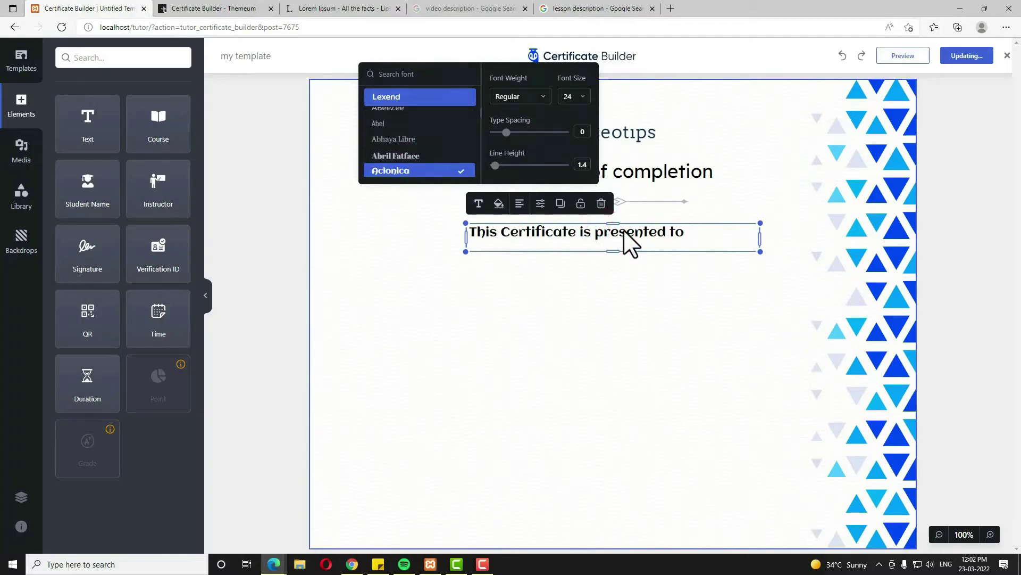
click(586, 318)
drag(586, 242, 620, 229)
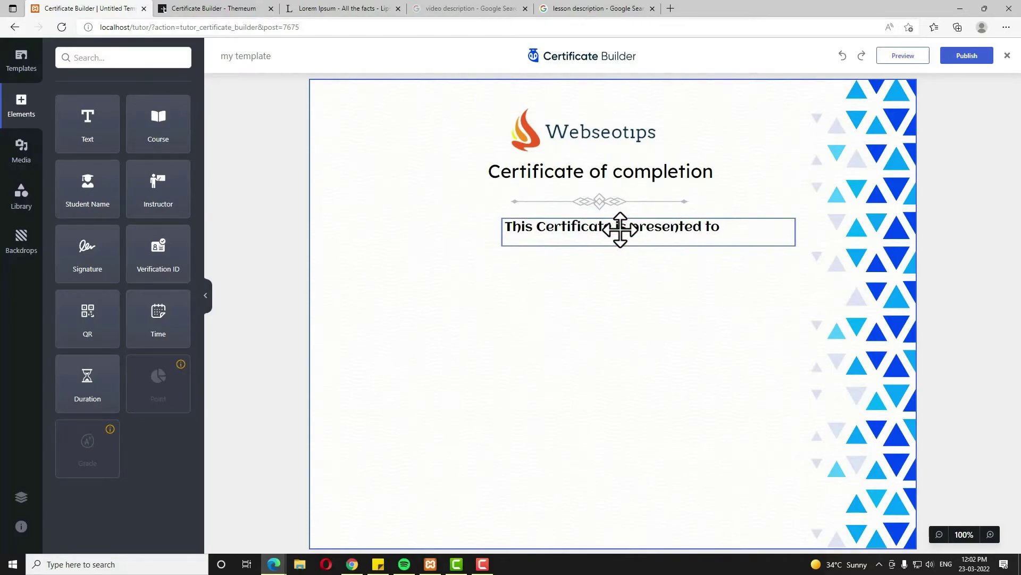
Step: Narrow the "This Certificate is presented to" text box to fit its line and center it under the ornament
drag(794, 230, 721, 235)
drag(598, 226, 592, 228)
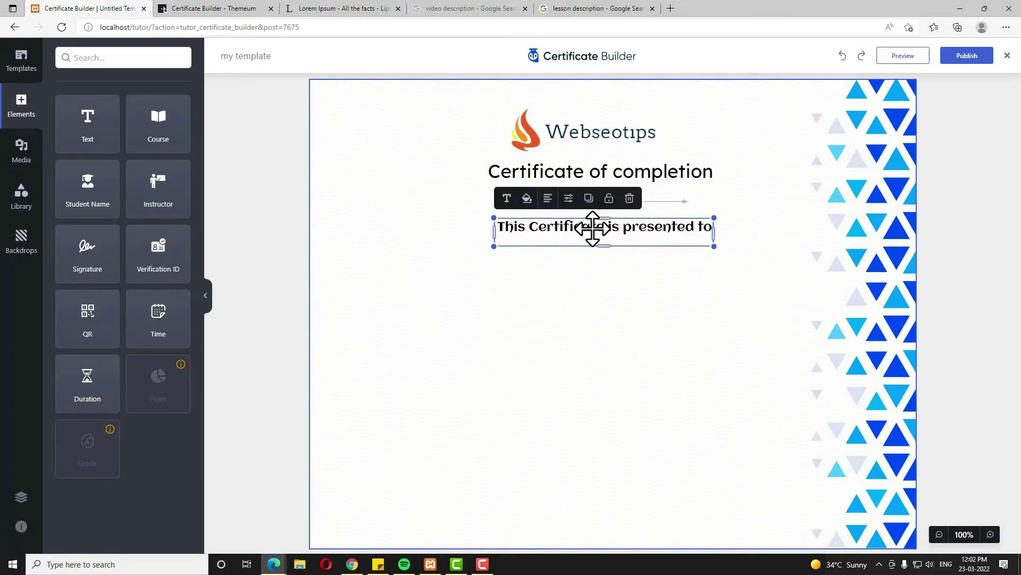
Step: Add the student name placeholder below "This Certificate is presented to" at font size 48, enlarge its box to fit one line and center it
drag(109, 194, 597, 273)
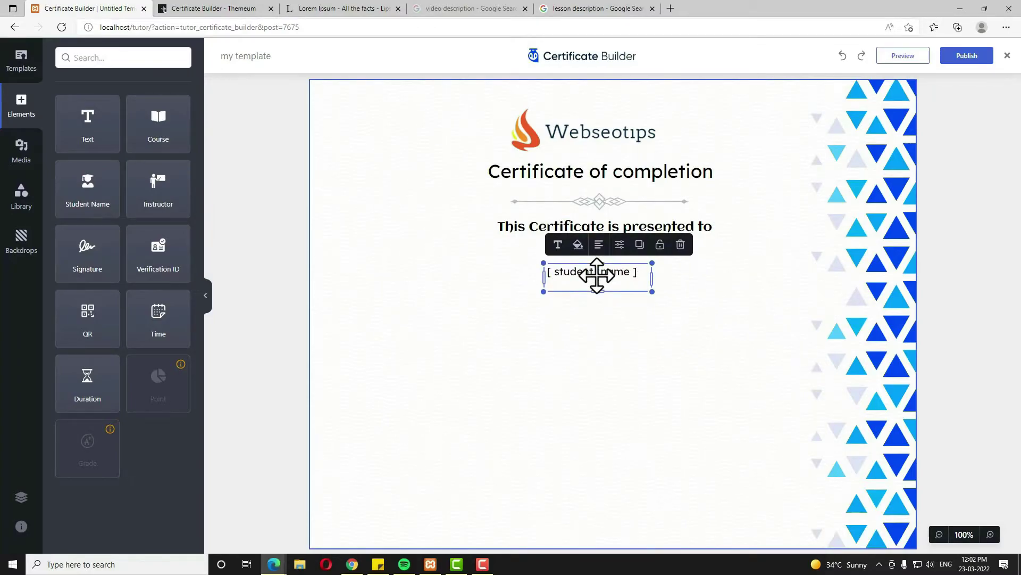
click(559, 245)
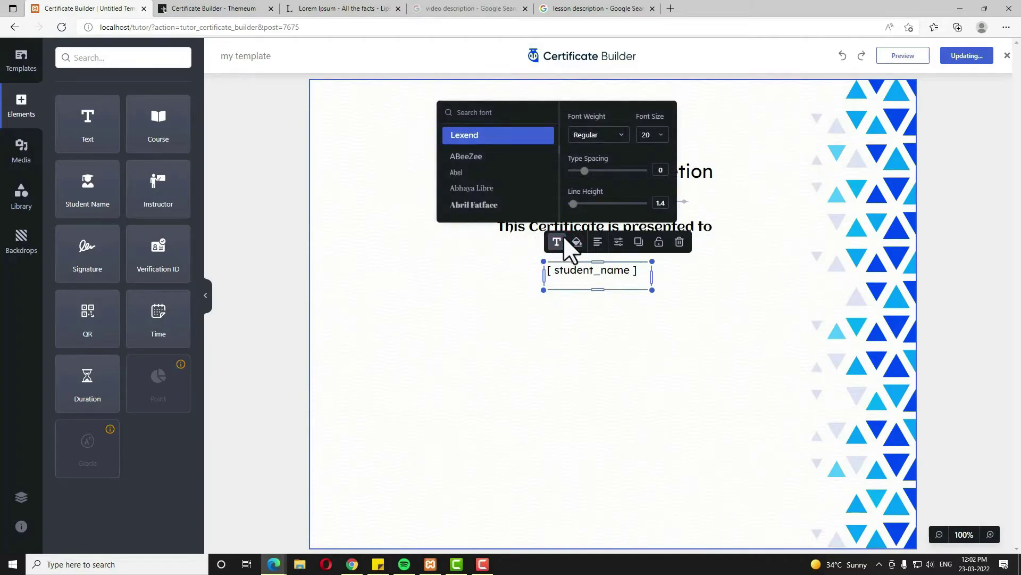
click(661, 134)
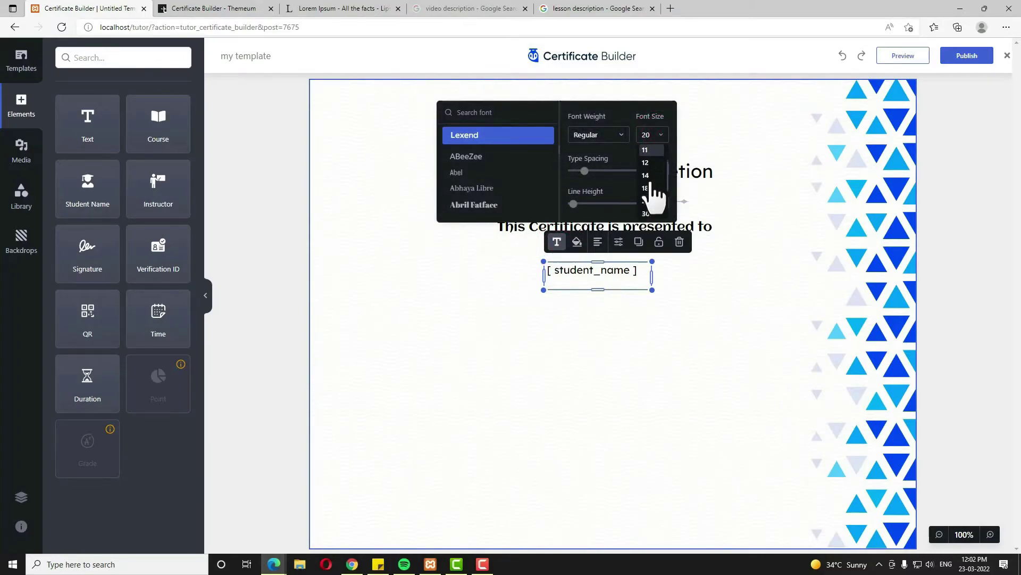
click(647, 192)
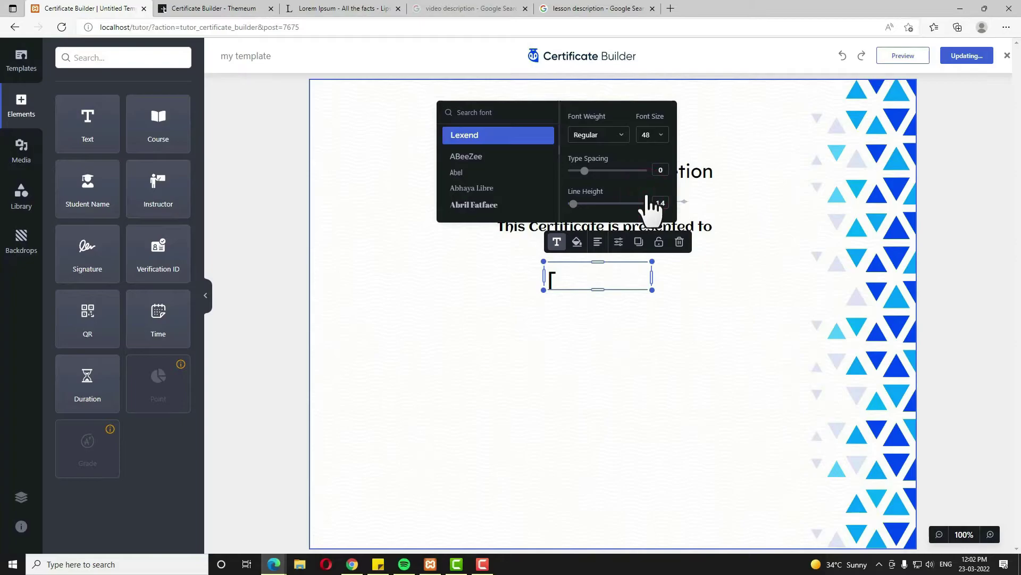
drag(651, 289, 774, 318)
drag(689, 283, 632, 284)
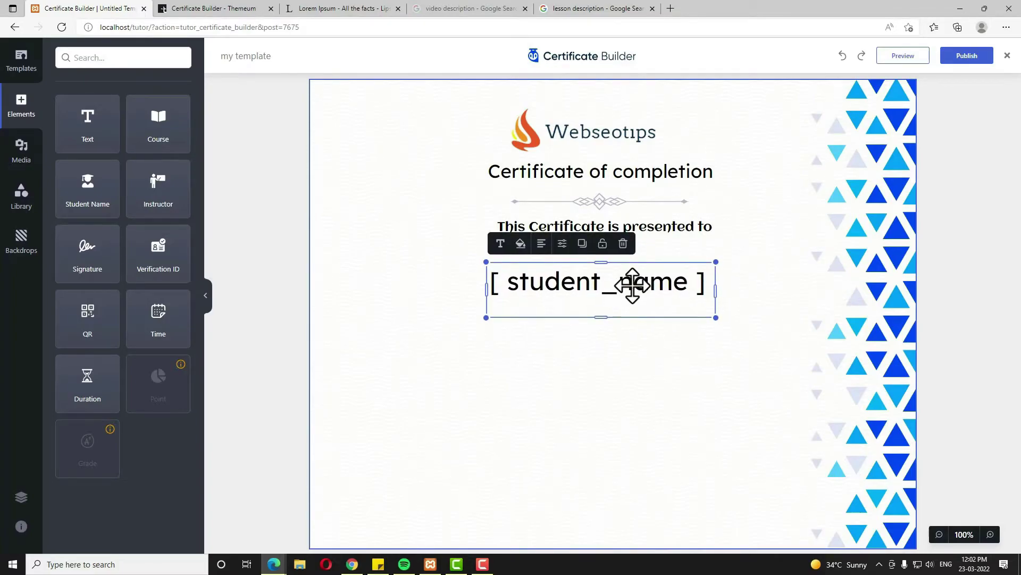
Step: Add the border ornament with the snowflake-like center motif, centered below the student name placeholder
click(27, 201)
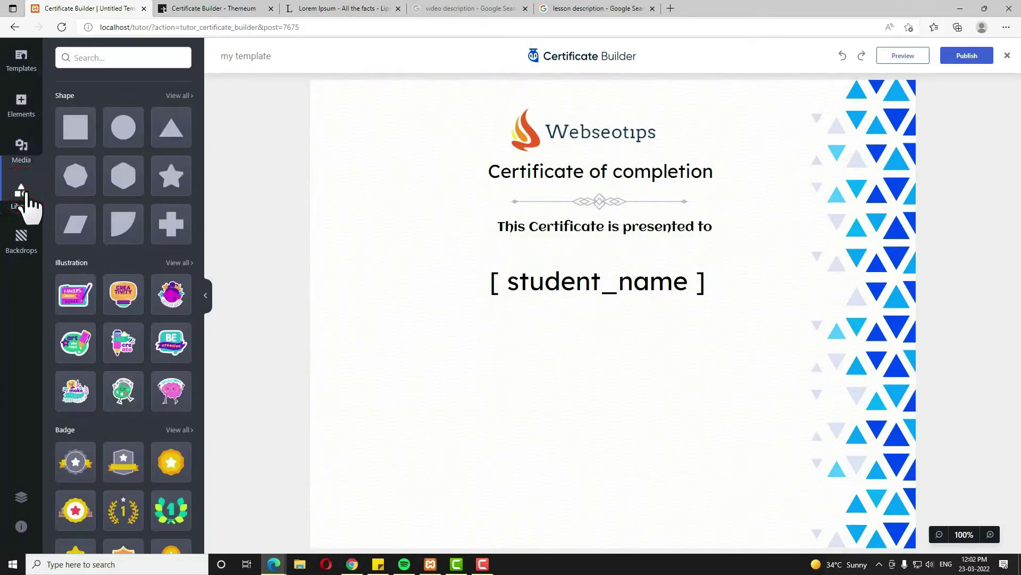
scroll(129, 346, down, 5)
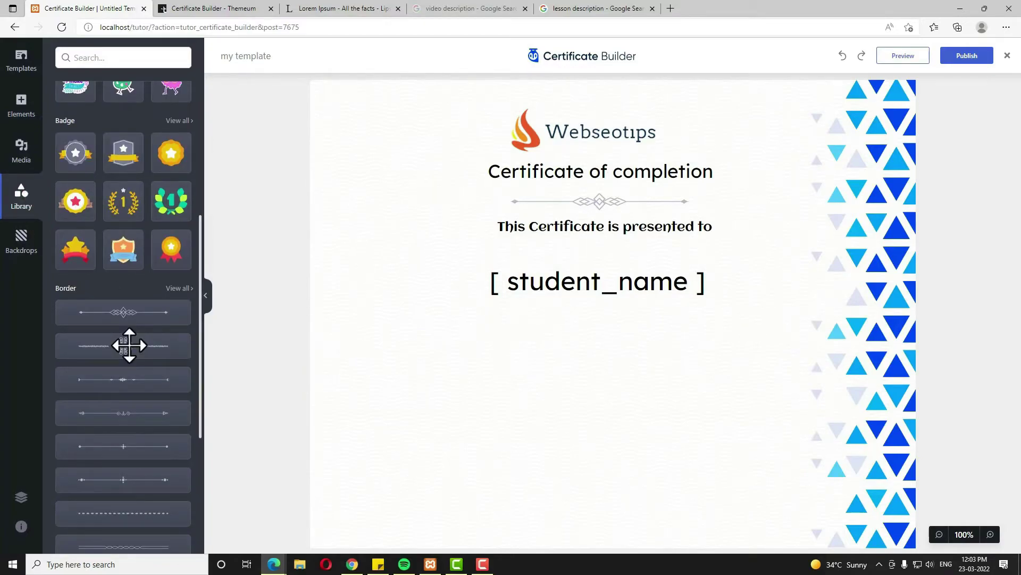
drag(130, 346, 607, 328)
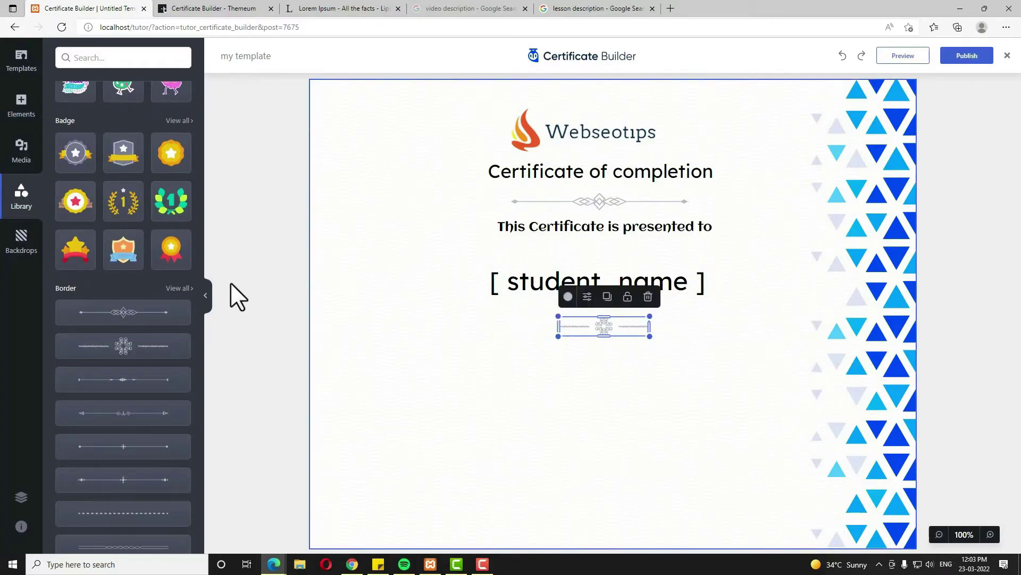
Step: Add the text "For completing" on one line and place it below and to the left of the snowflake ornament
click(24, 107)
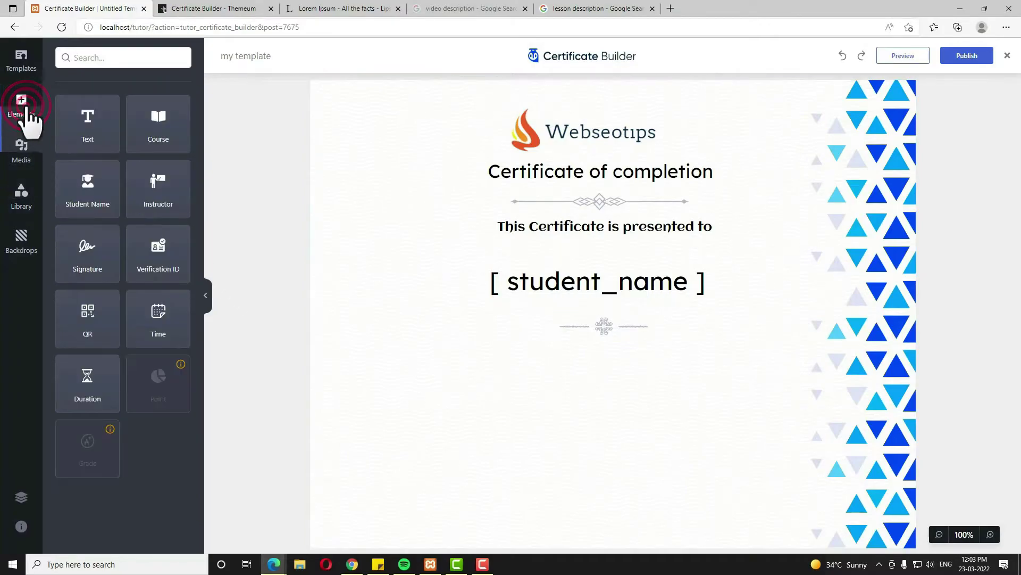
click(93, 122)
drag(589, 313, 461, 391)
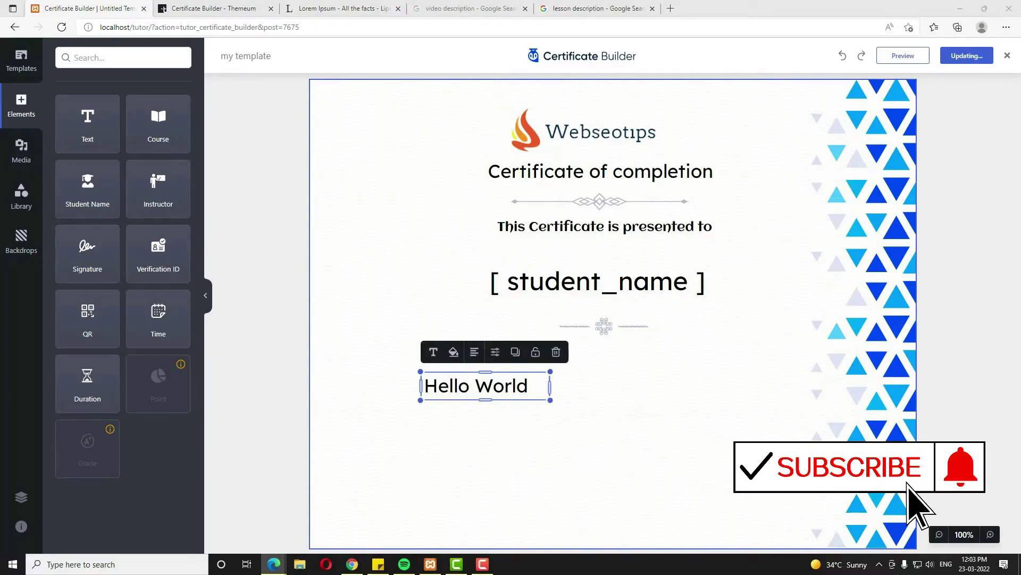
double_click(516, 386)
text(For completing)
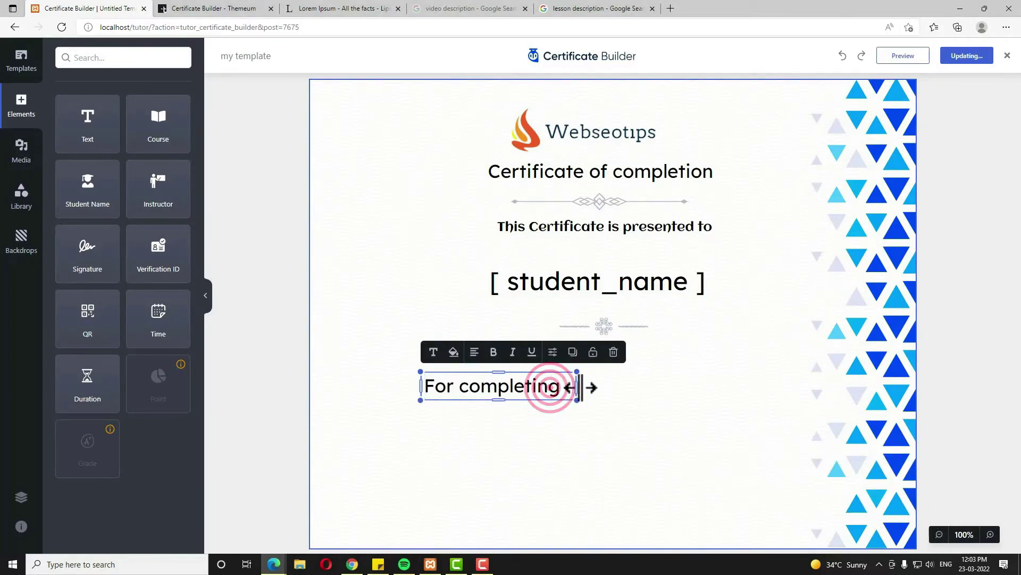
drag(531, 388, 514, 388)
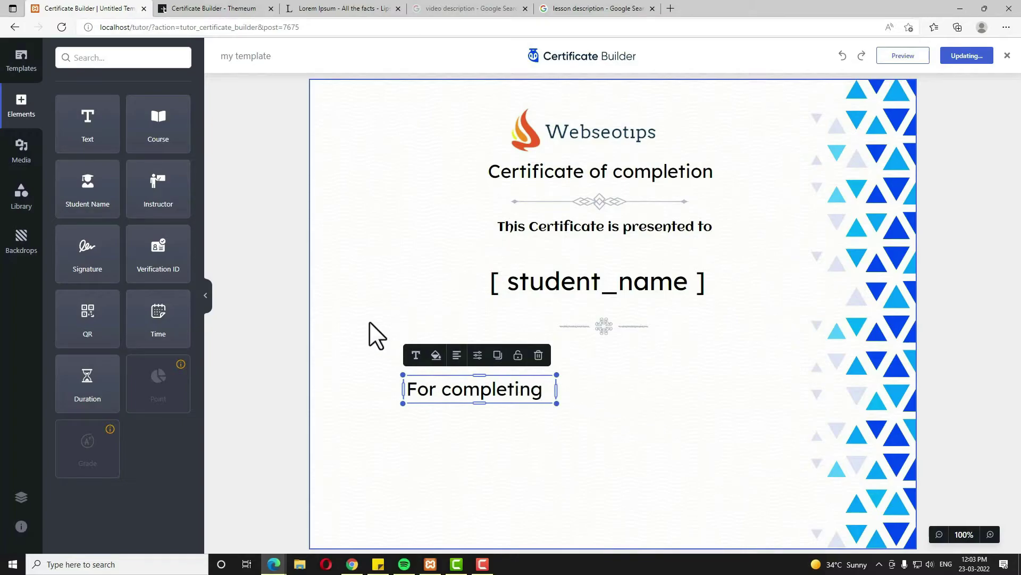
Step: Add the course title placeholder to the right of "For completing" and set its font size to 36
click(179, 109)
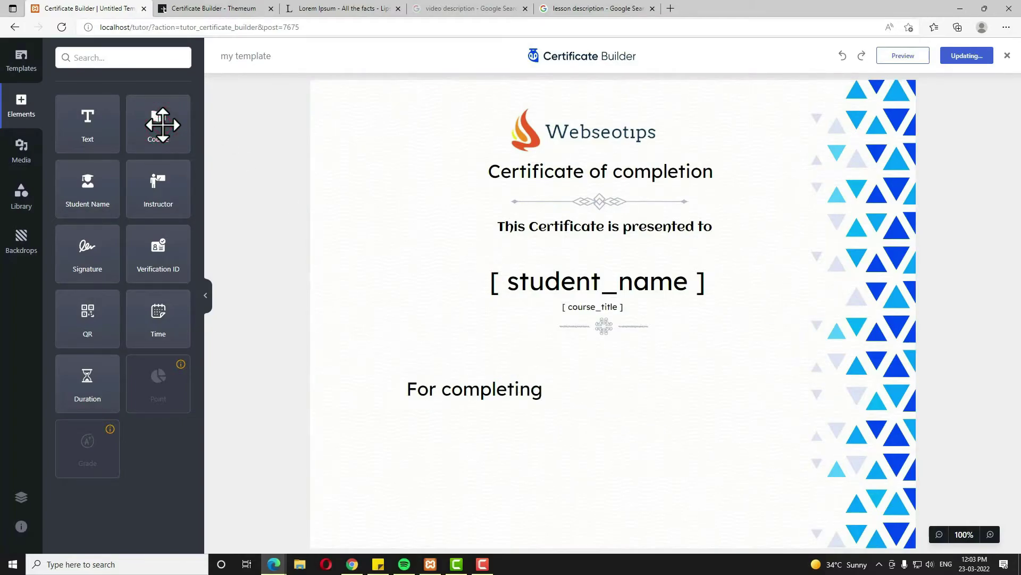
click(603, 309)
drag(603, 310, 633, 386)
click(601, 356)
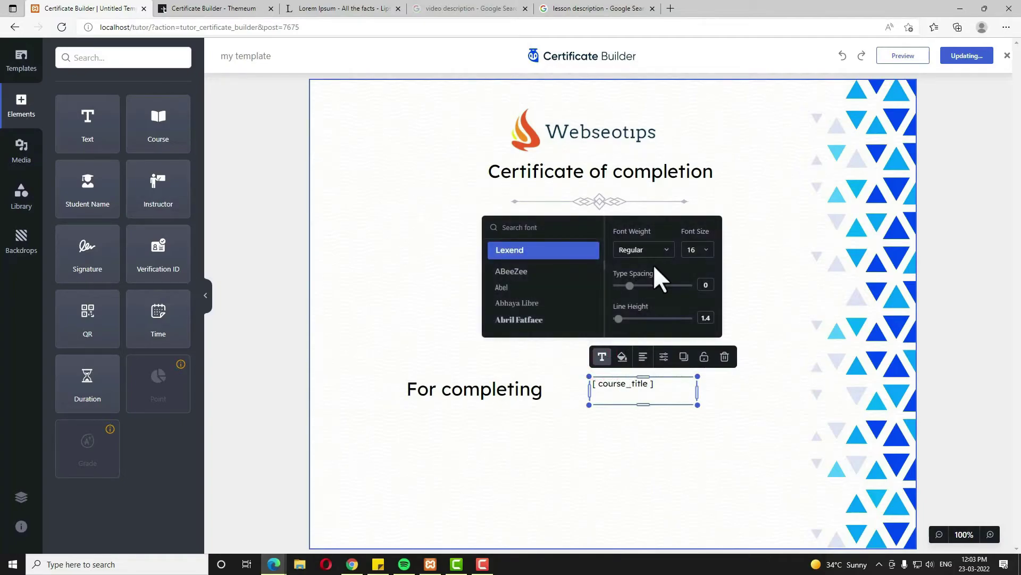
click(702, 250)
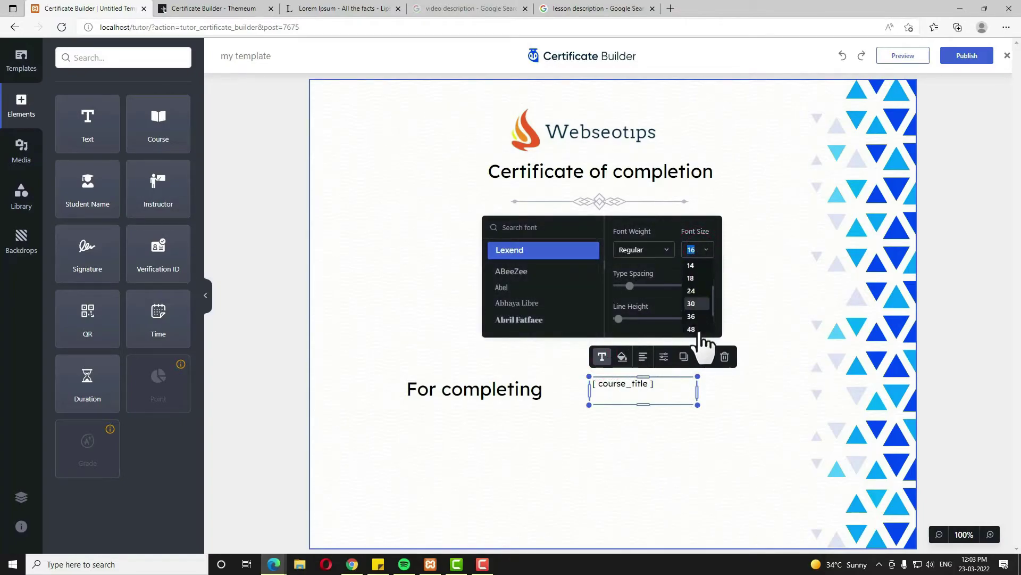
click(692, 316)
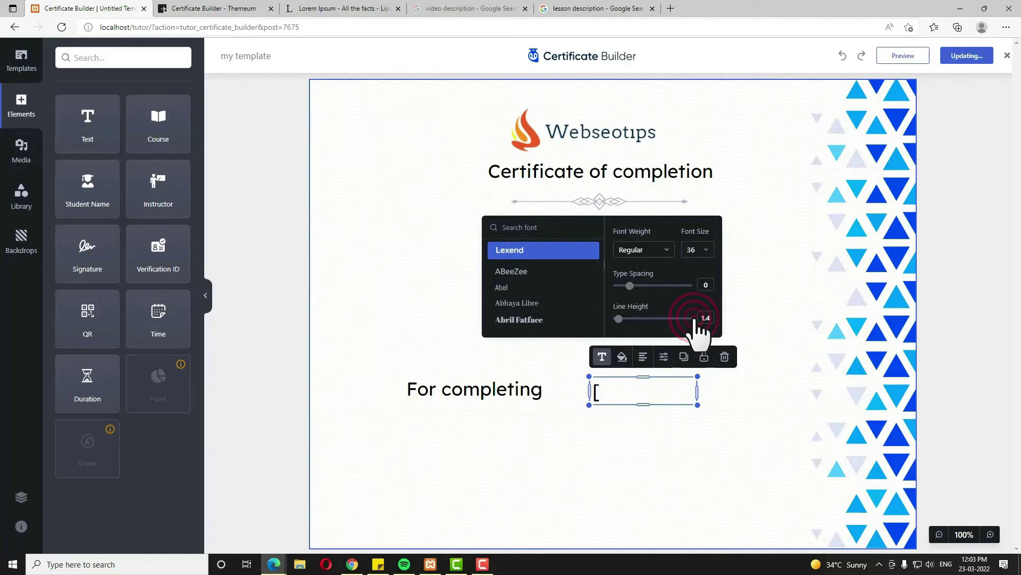
Step: Widen the course title box toward the triangle pattern, shift it closer to "For completing" and append a colon to that label
click(698, 404)
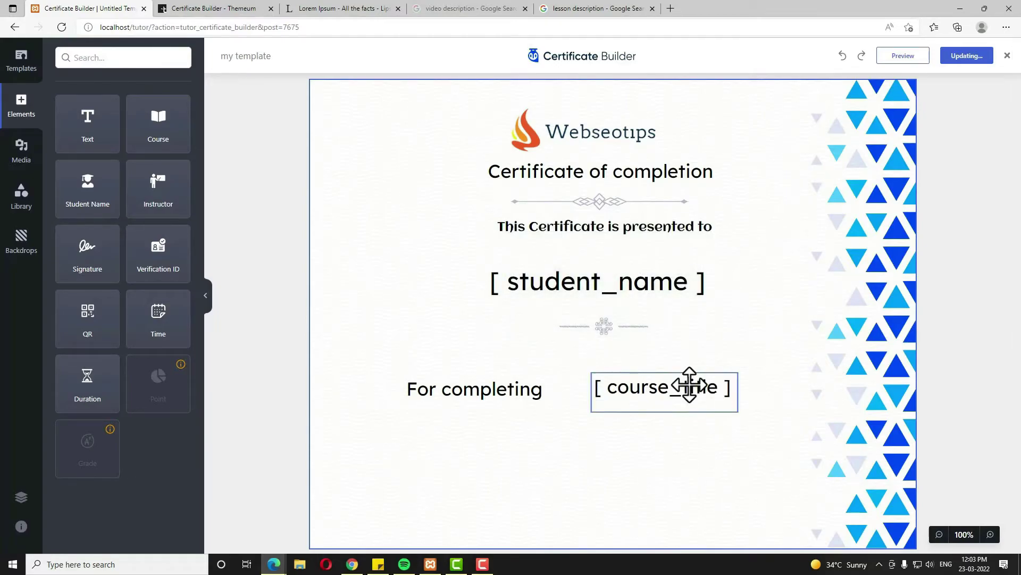
click(689, 384)
drag(738, 391, 812, 392)
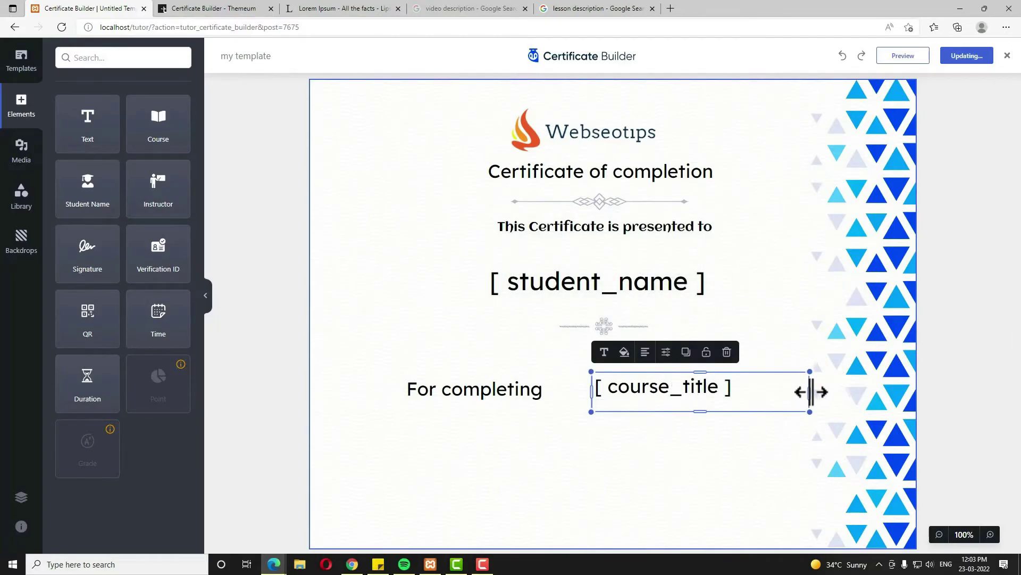
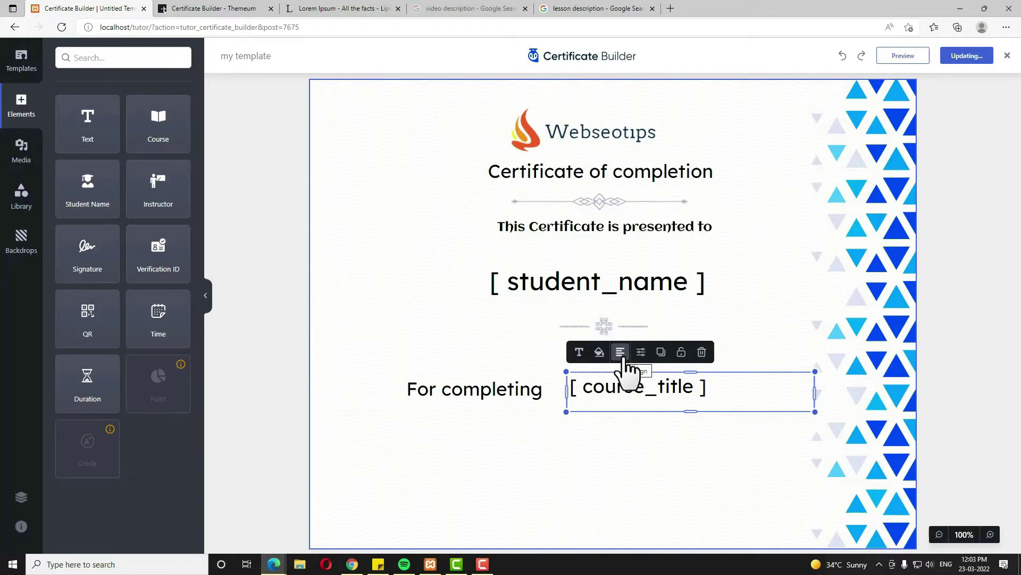
click(549, 394)
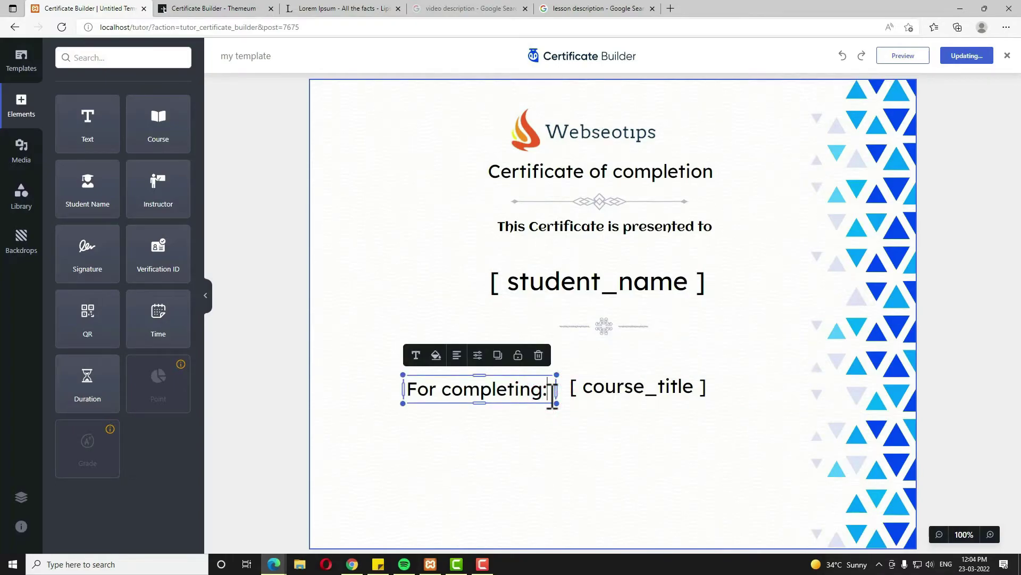
Step: Add the text "on" and place it below "For completing:"
click(92, 136)
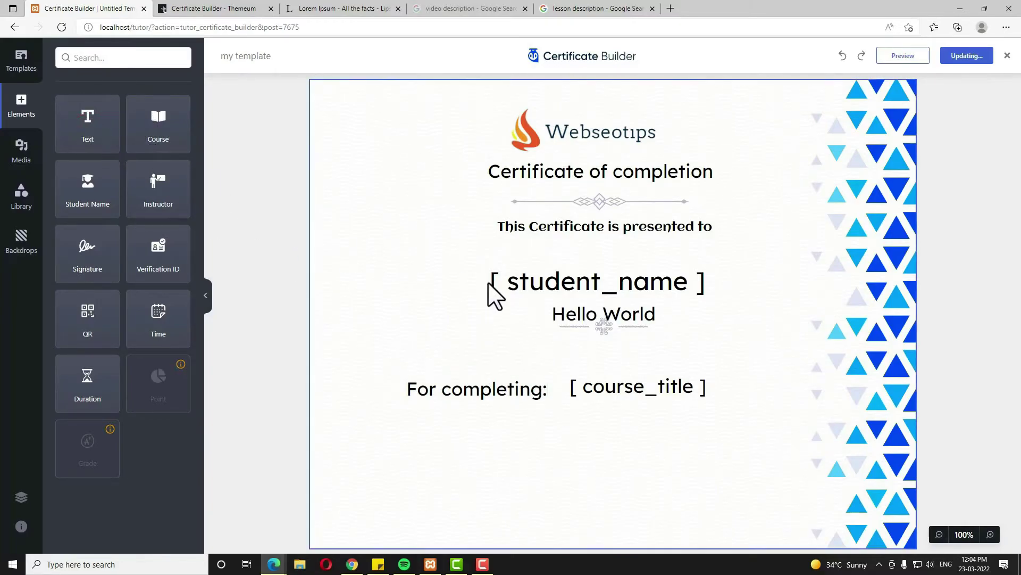
drag(592, 315, 460, 431)
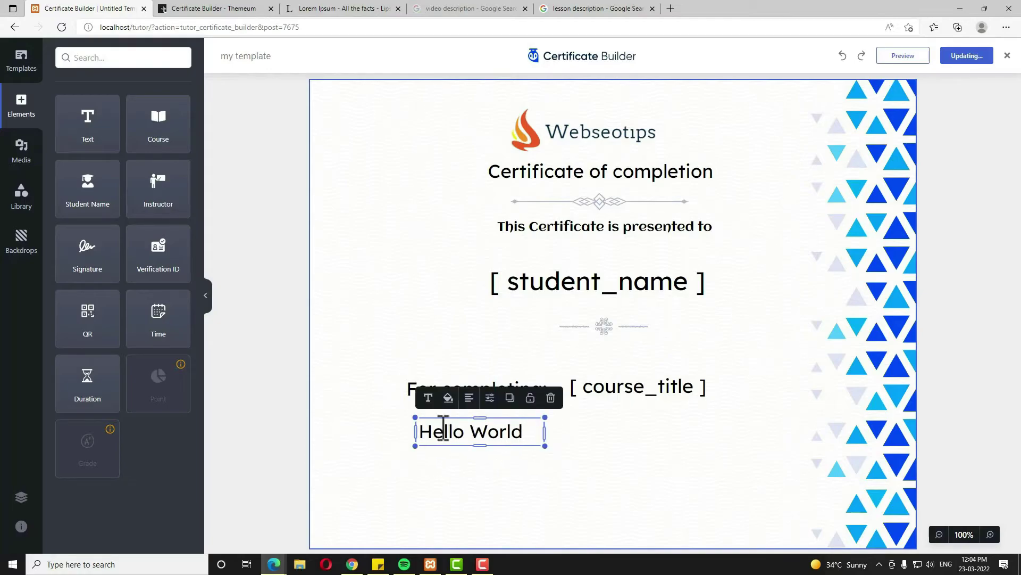
double_click(465, 438)
text(on)
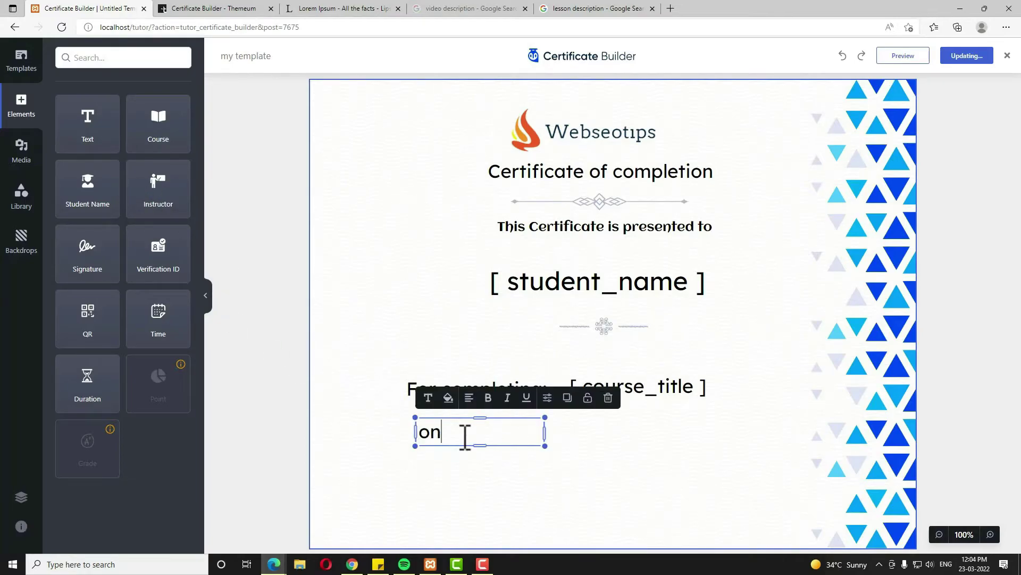
click(576, 443)
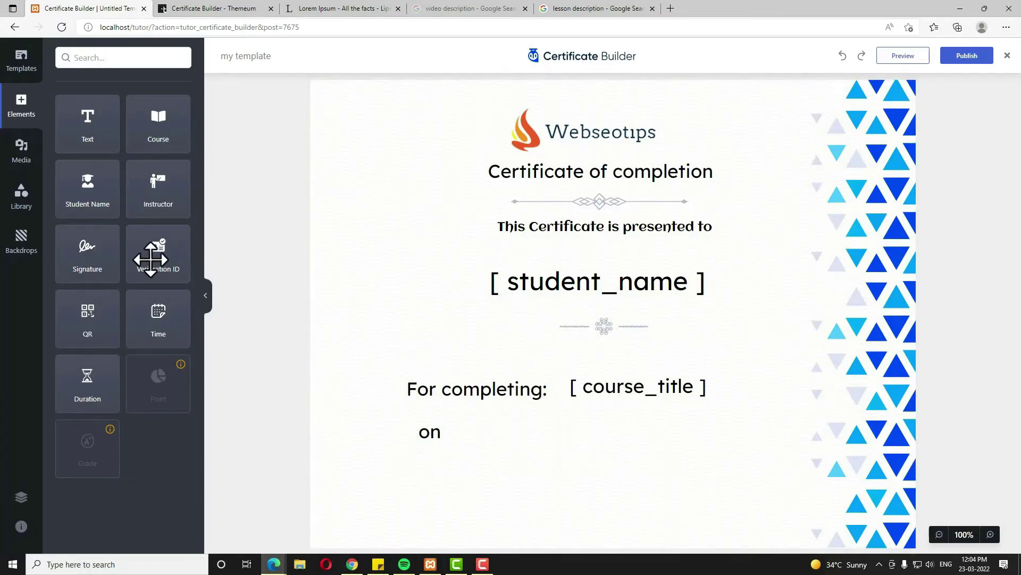
Step: Add the time placeholder in line with "on" below the course title, at font size 40 with centered alignment
drag(168, 319, 603, 448)
click(607, 410)
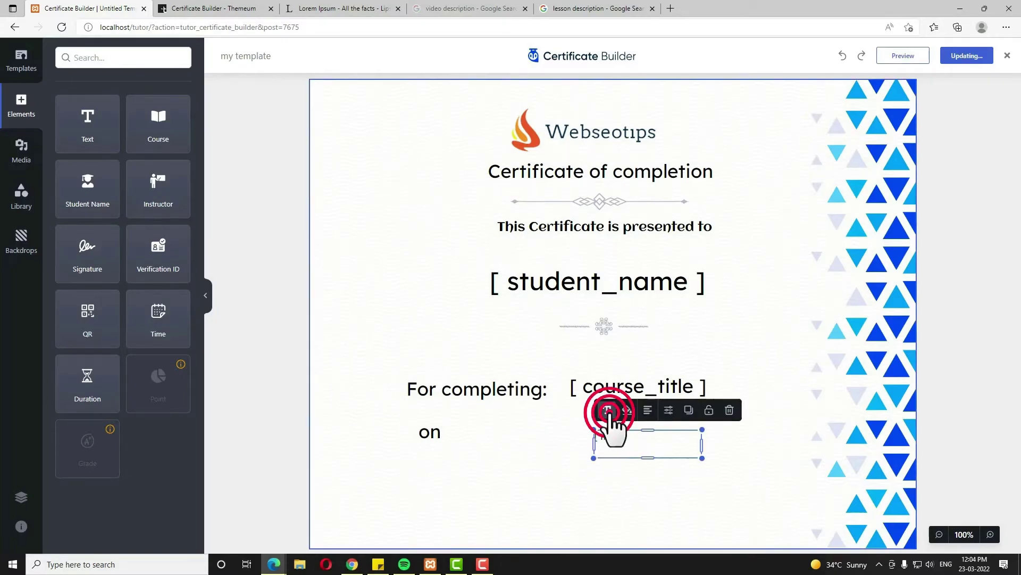
click(711, 306)
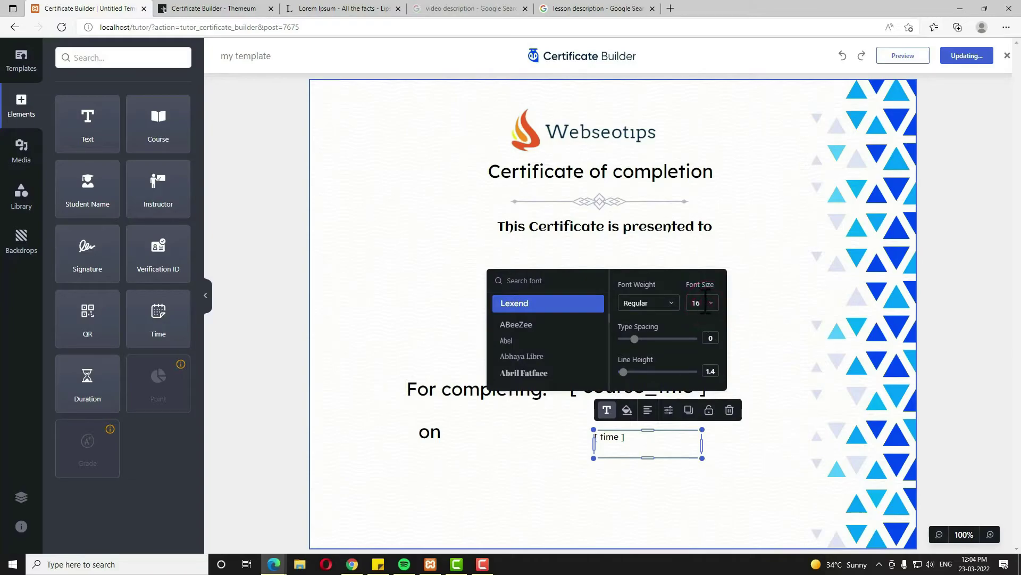
text(40)
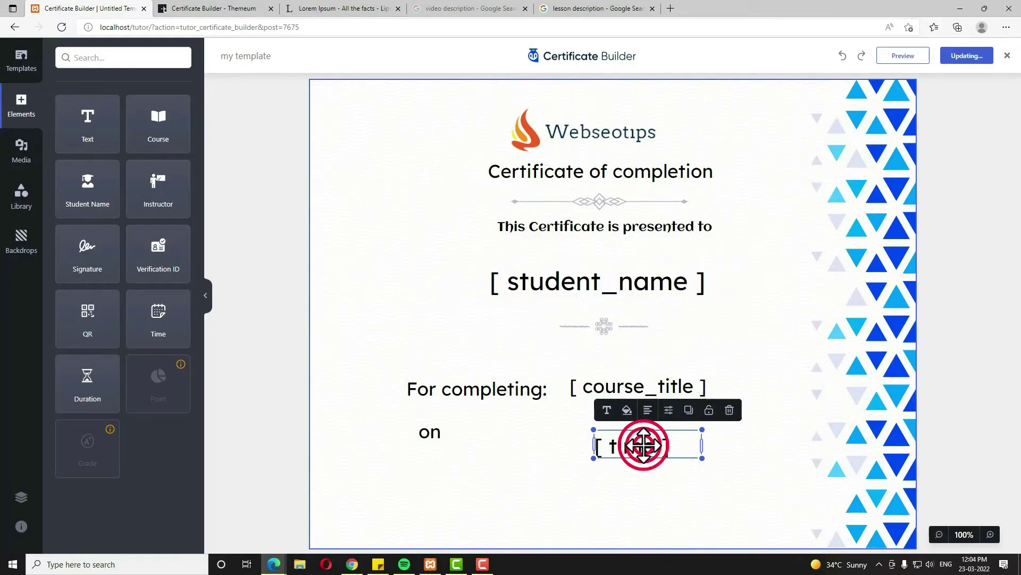
drag(645, 440, 642, 406)
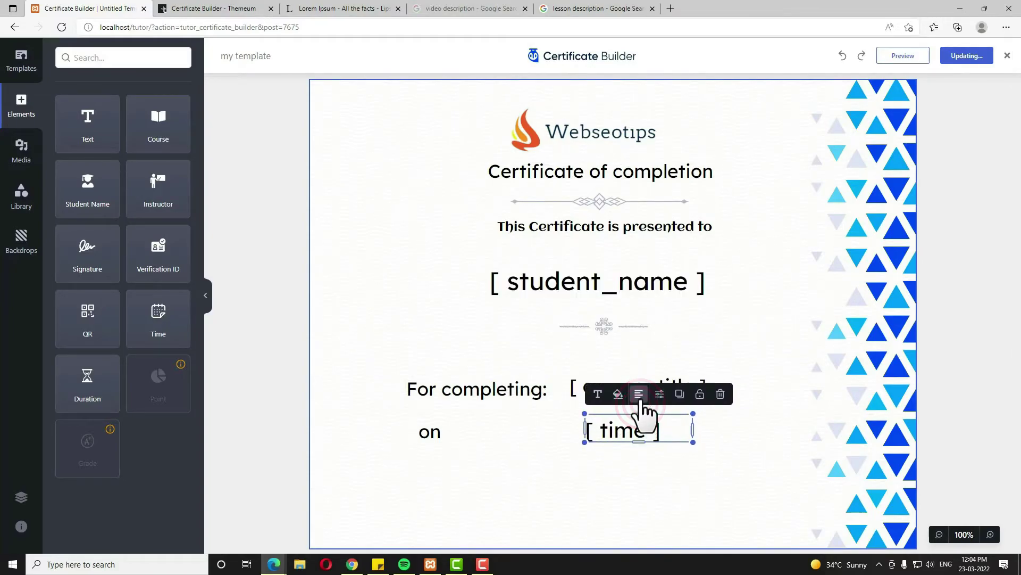
click(640, 393)
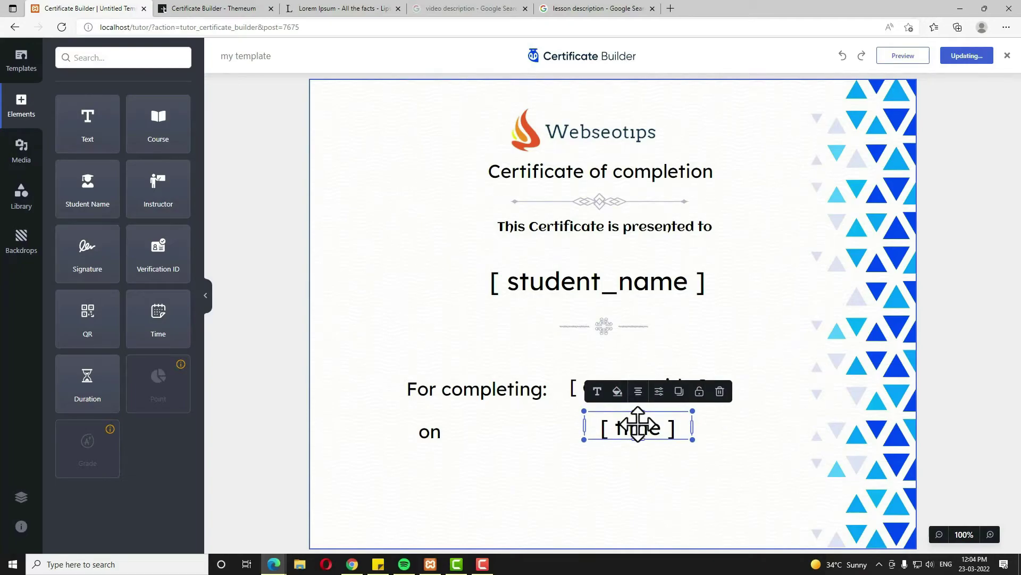
Step: Add the border ornament with inward-meeting lines and arrowheads below the time placeholder
click(23, 197)
scroll(99, 346, down, 5)
scroll(99, 346, down, 2)
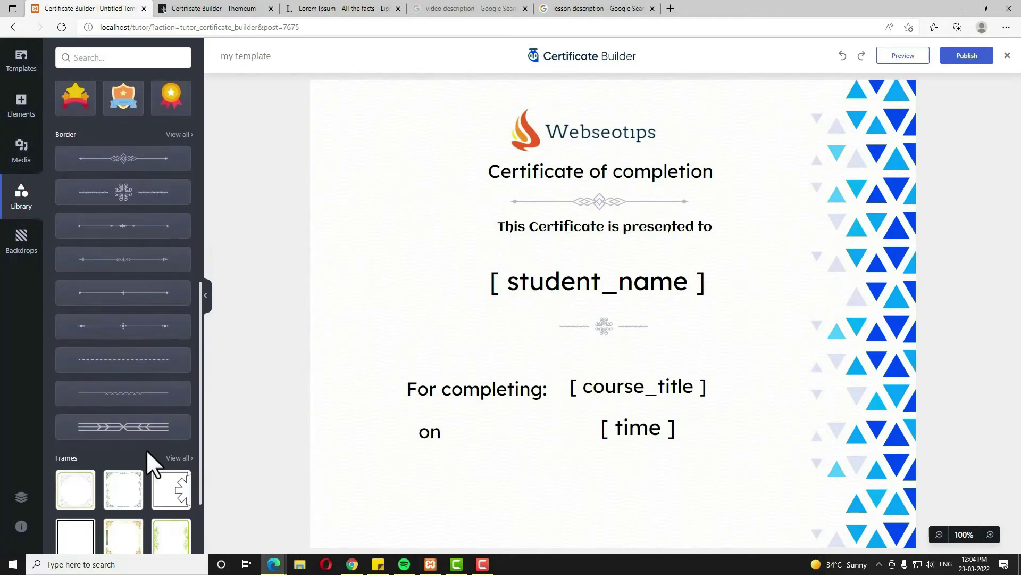
drag(131, 424, 545, 466)
Step: Add a signature element below the arrowhead ornament near the triangle pattern, fill it with signature.png and enlarge it slightly
click(24, 211)
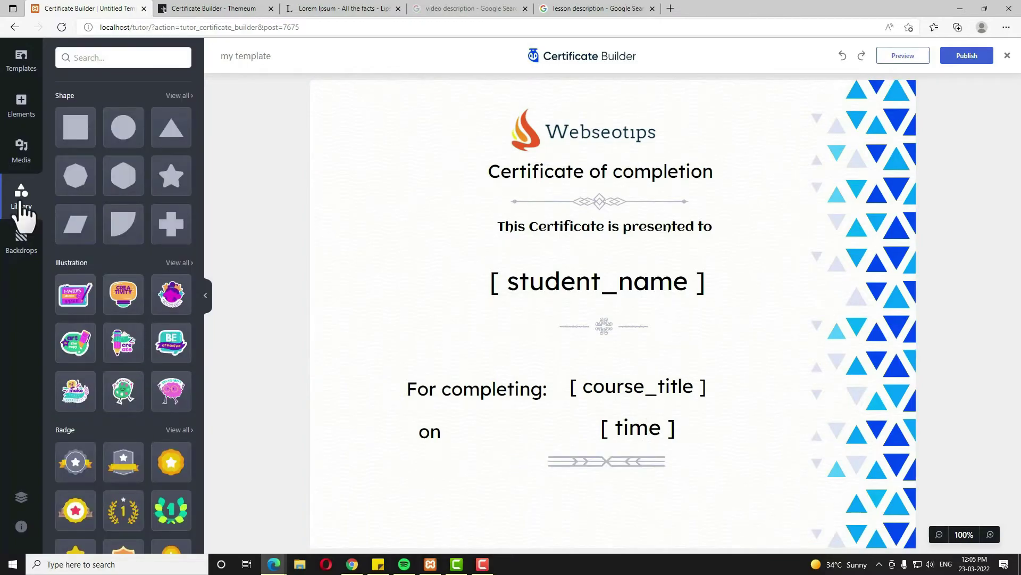
click(22, 109)
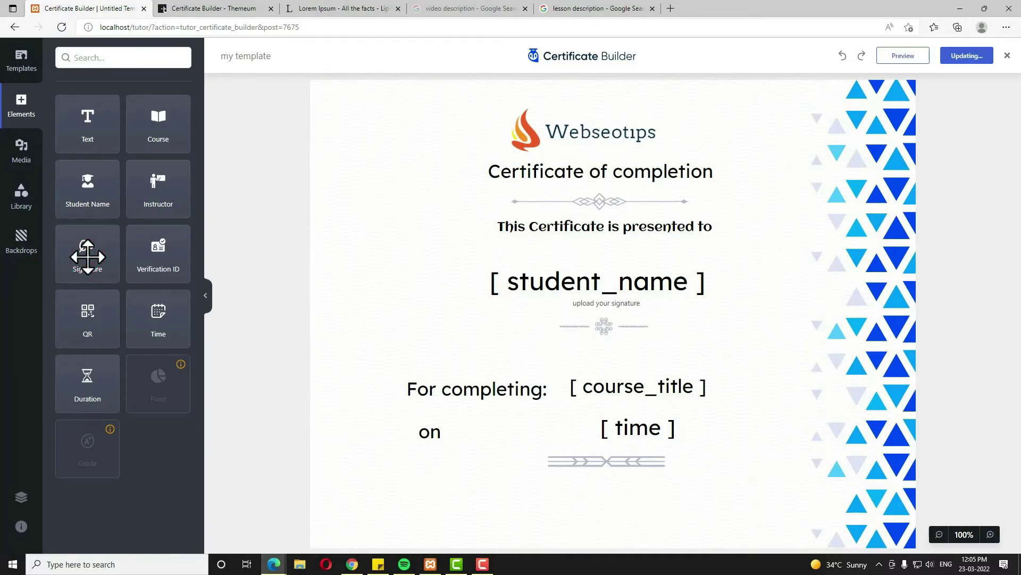
mouse_move(87, 257)
mouse_down()
mouse_move(639, 319)
mouse_move(755, 490)
mouse_move(732, 479)
mouse_up()
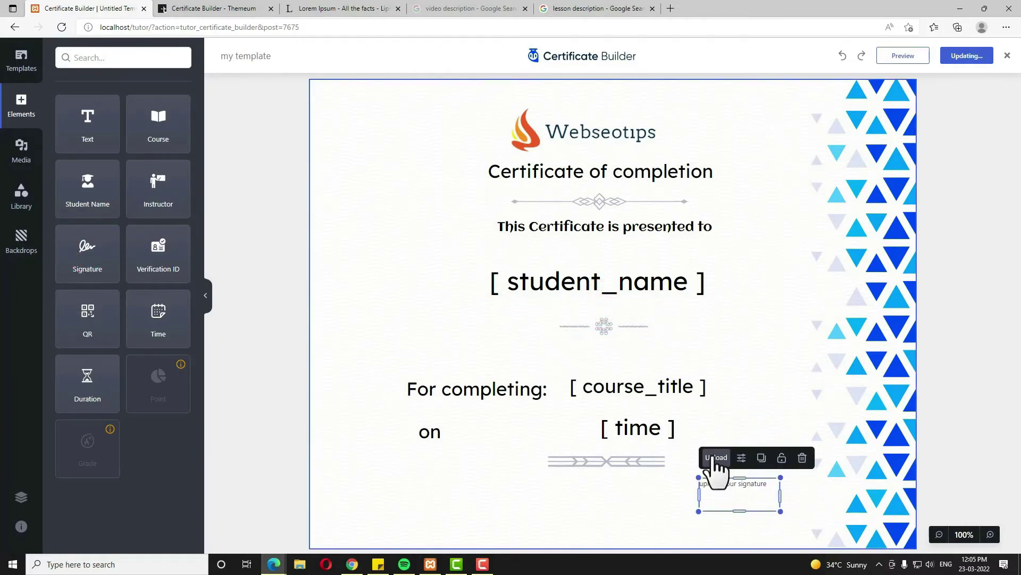
click(715, 457)
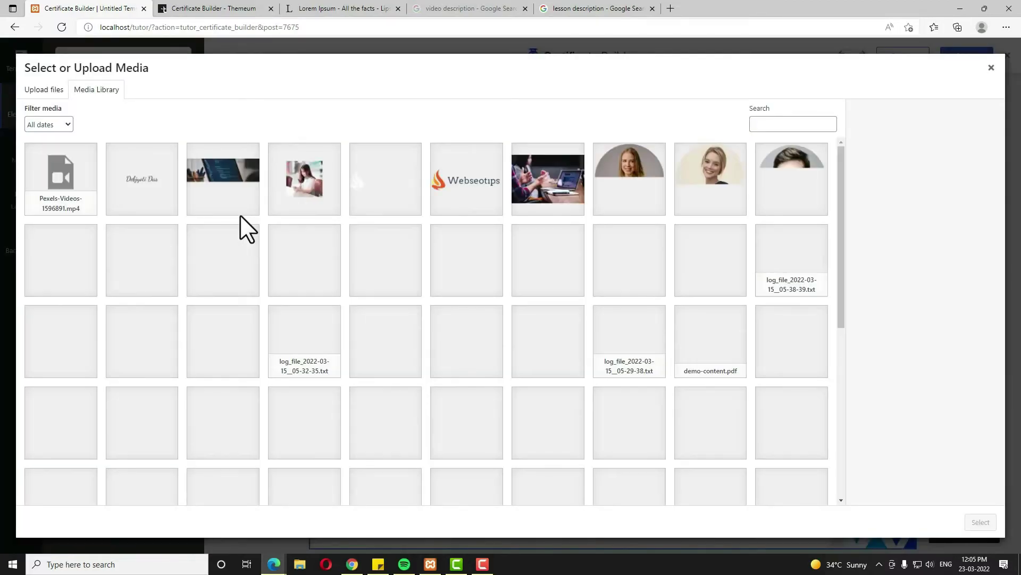
click(138, 184)
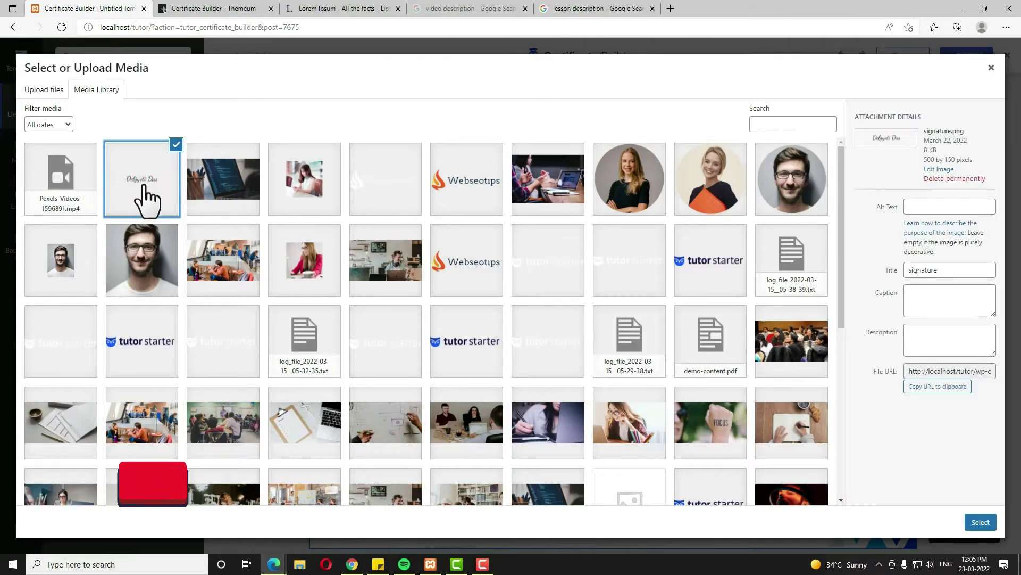
click(980, 523)
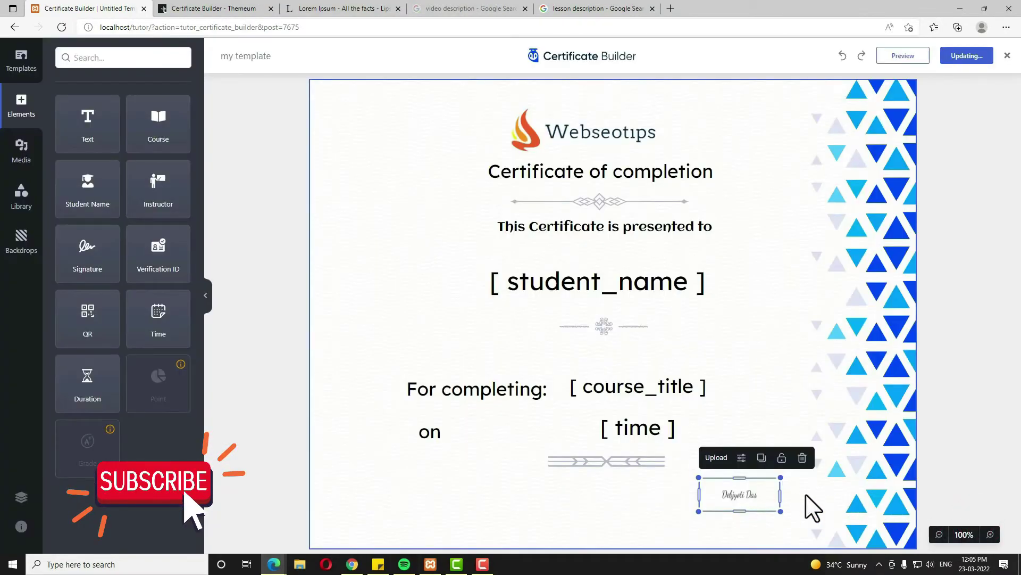
drag(780, 511, 806, 516)
click(269, 379)
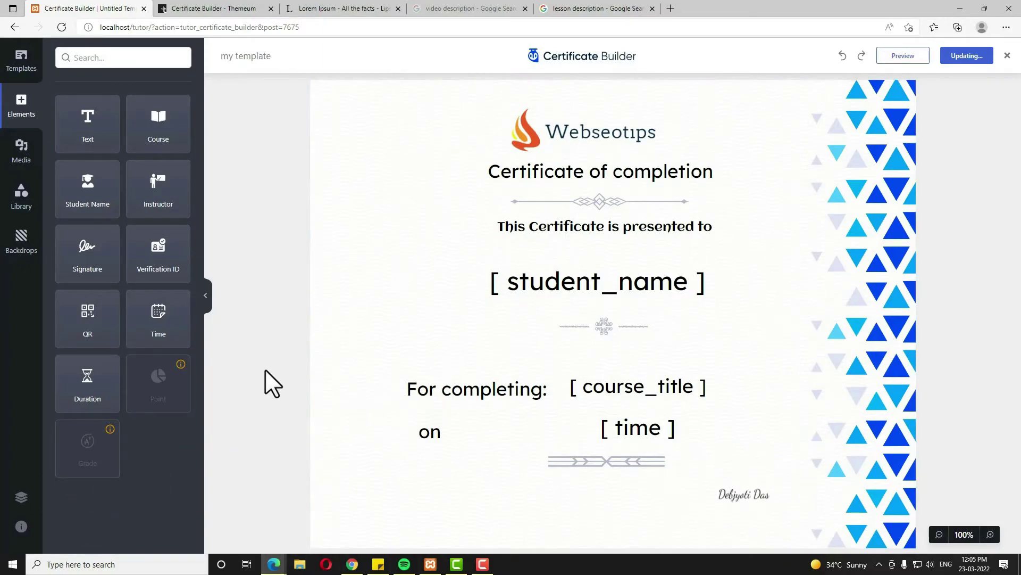
Step: Add the round portrait of the man with glasses, shrink it and place it directly above the signature
click(22, 159)
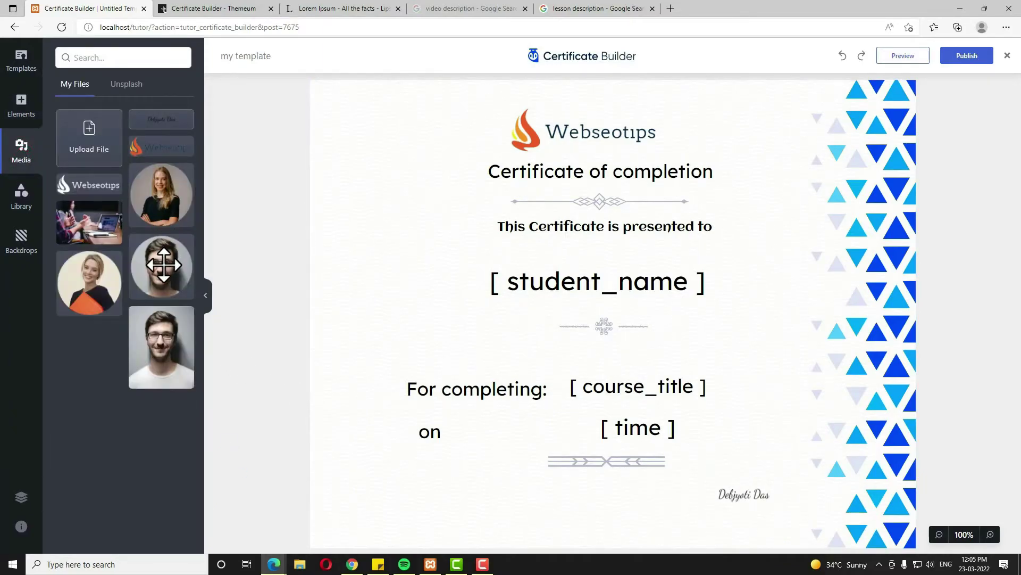
click(163, 264)
drag(589, 335, 709, 408)
drag(658, 322, 767, 437)
drag(791, 458, 738, 464)
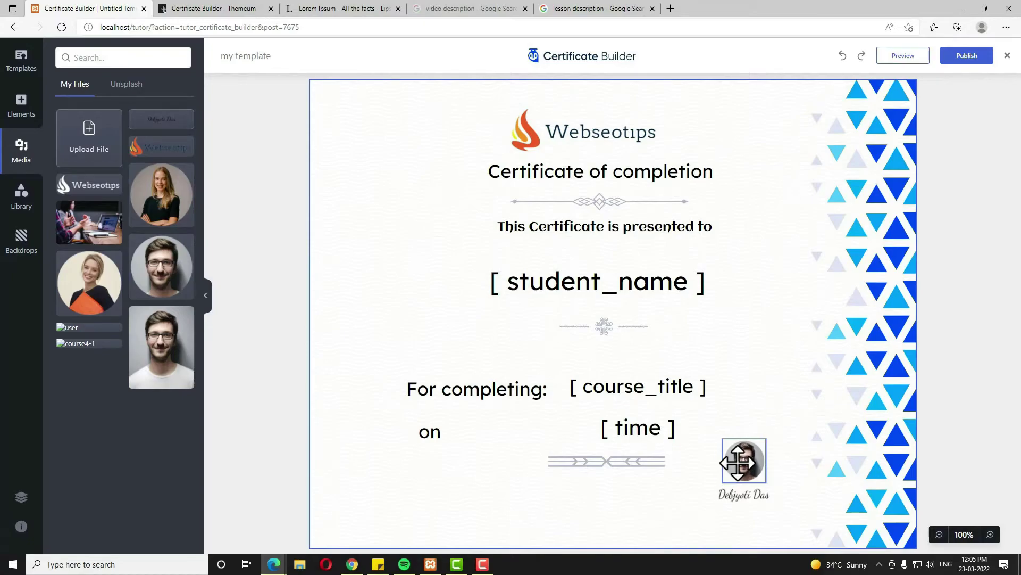
click(686, 514)
Step: Add the thin border line with a small central cross, shorten it and center it below the signature
click(21, 198)
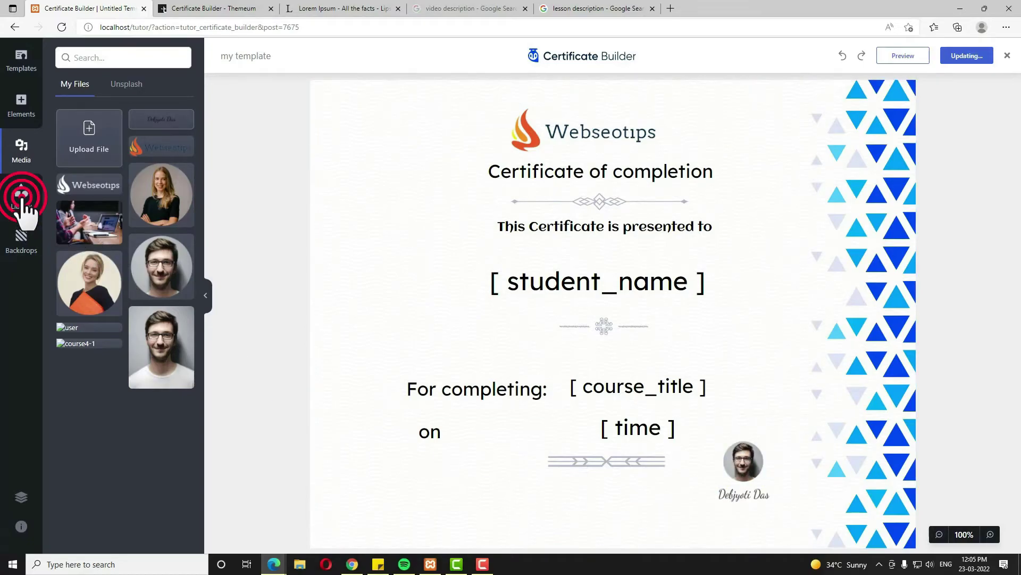
scroll(171, 324, down, 10)
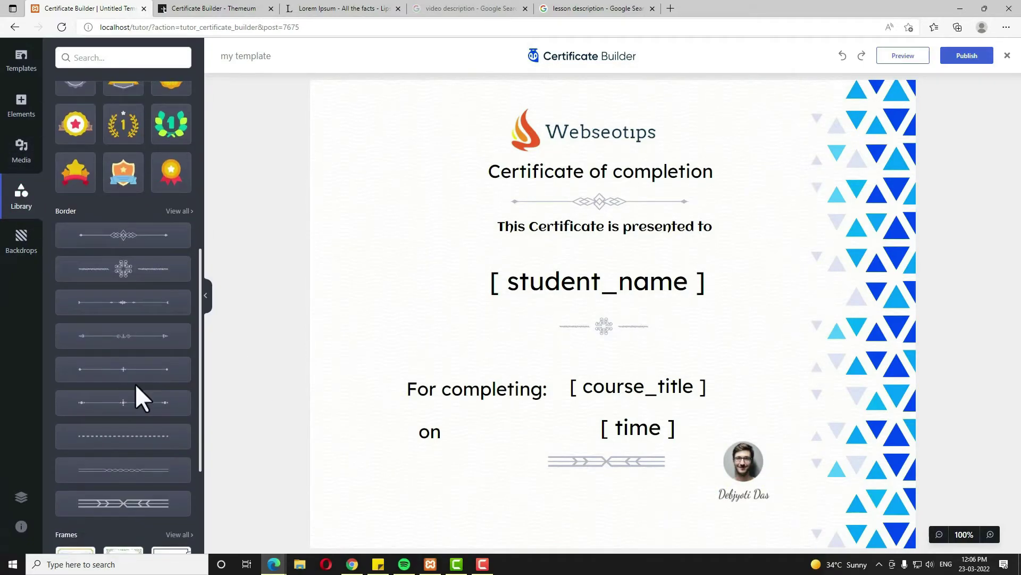
drag(126, 369, 753, 514)
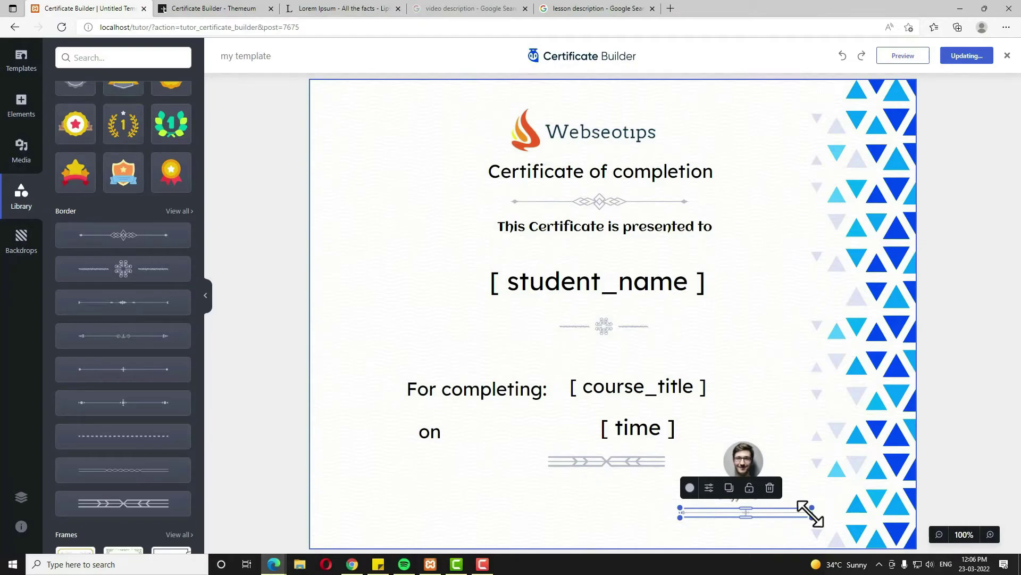
drag(812, 509, 761, 511)
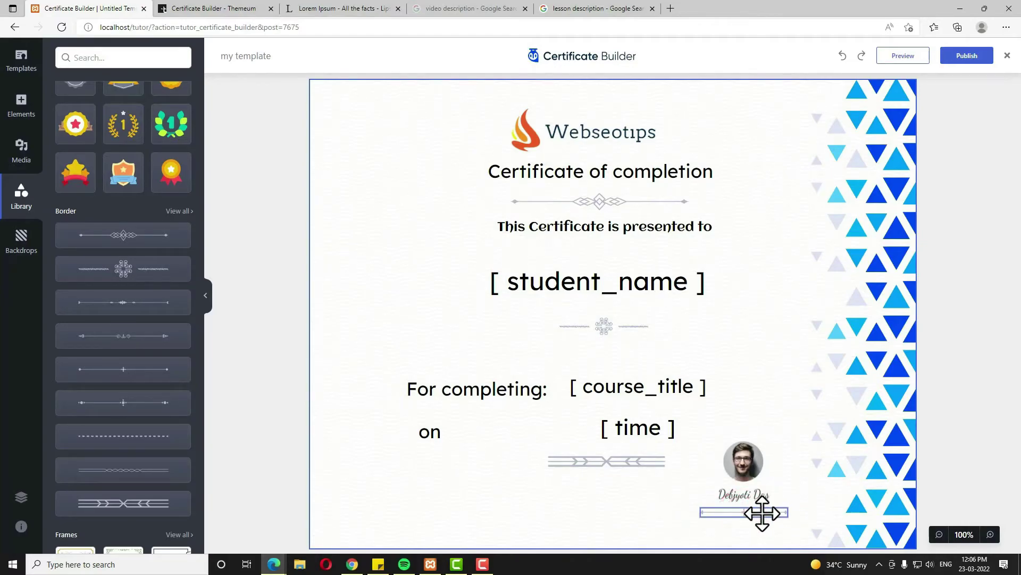
Step: Add a text element below the signature's divider line and set its font size to 18
click(23, 102)
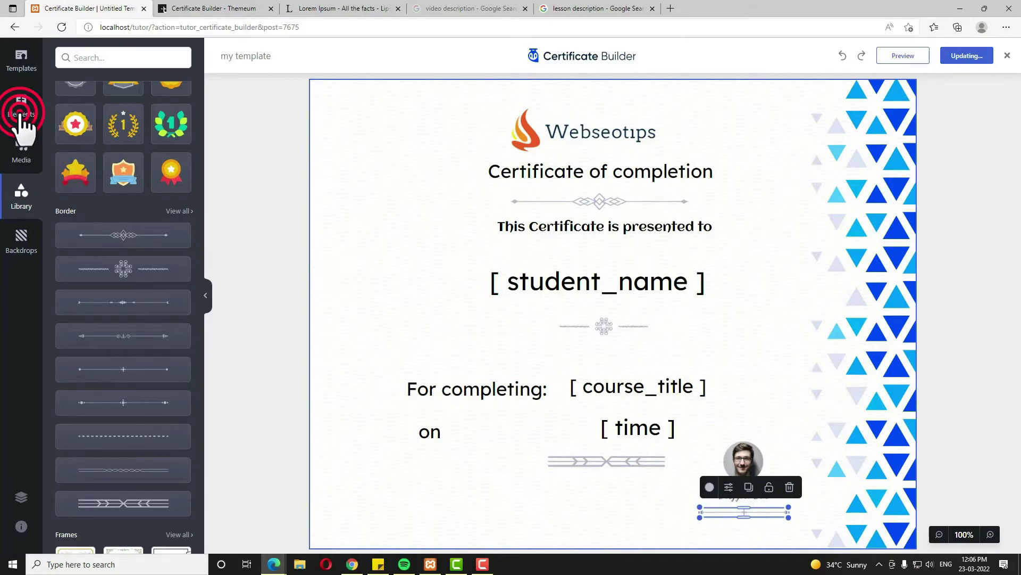
click(85, 129)
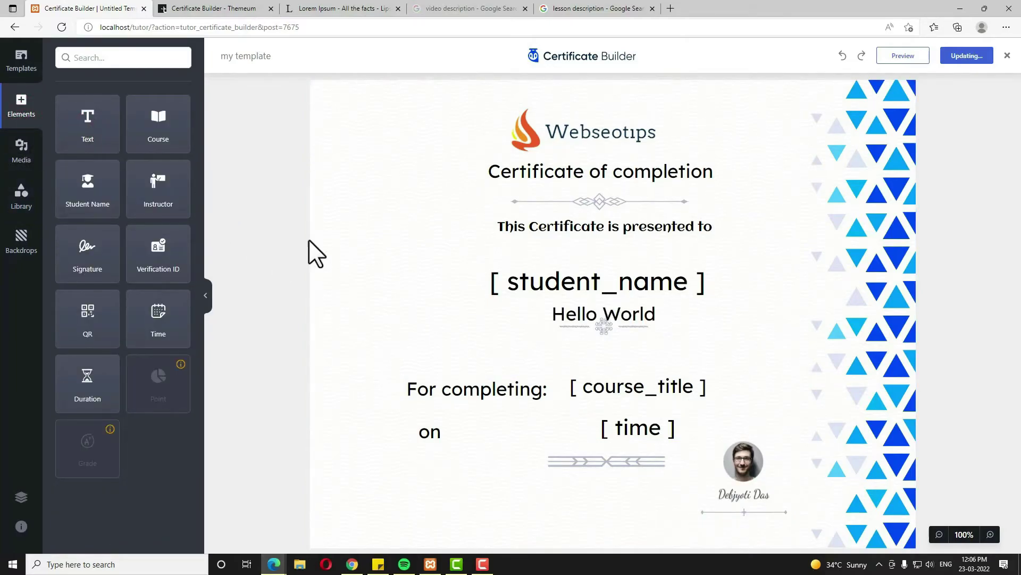
drag(601, 314, 730, 525)
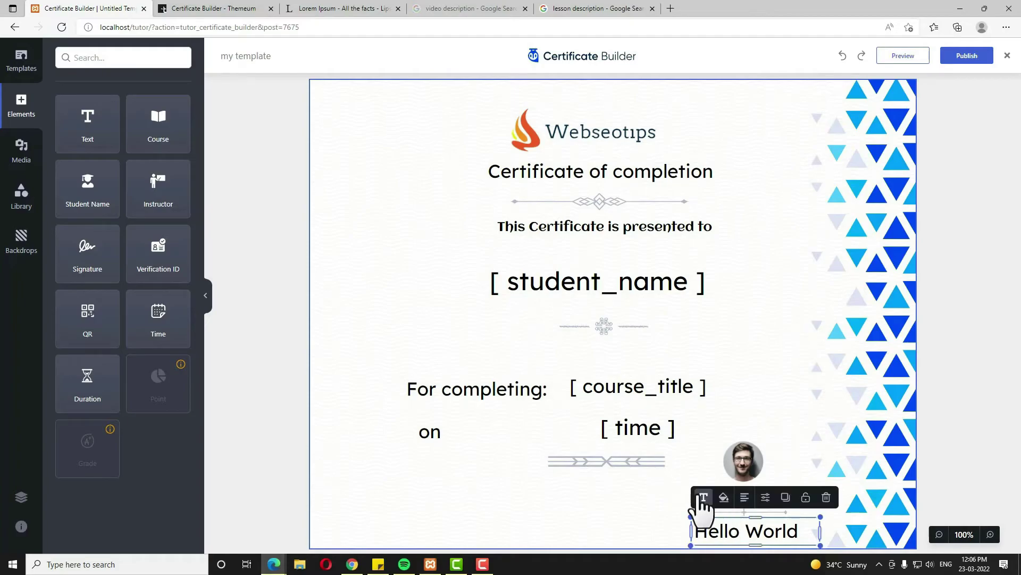
click(703, 497)
click(806, 390)
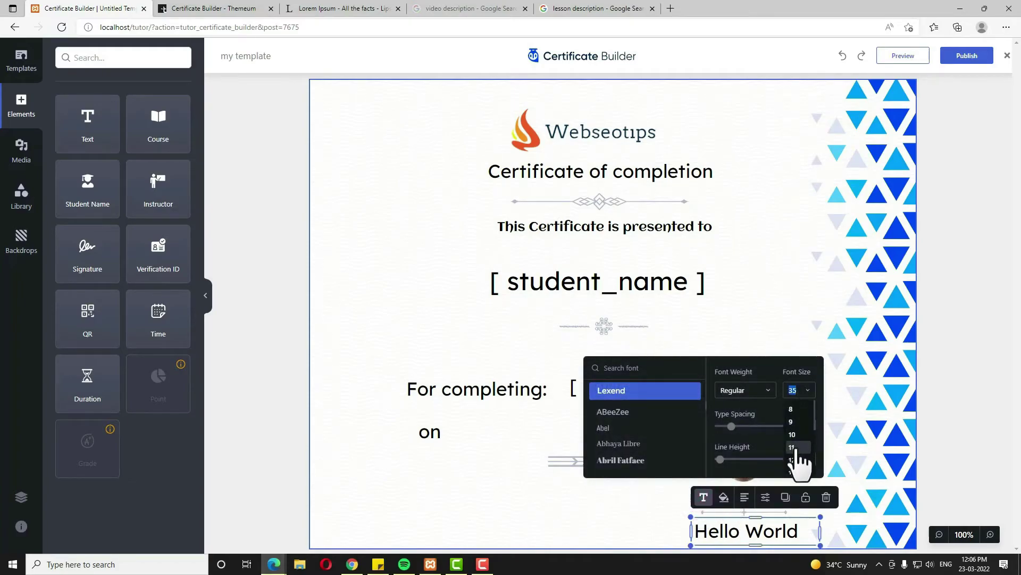
click(797, 472)
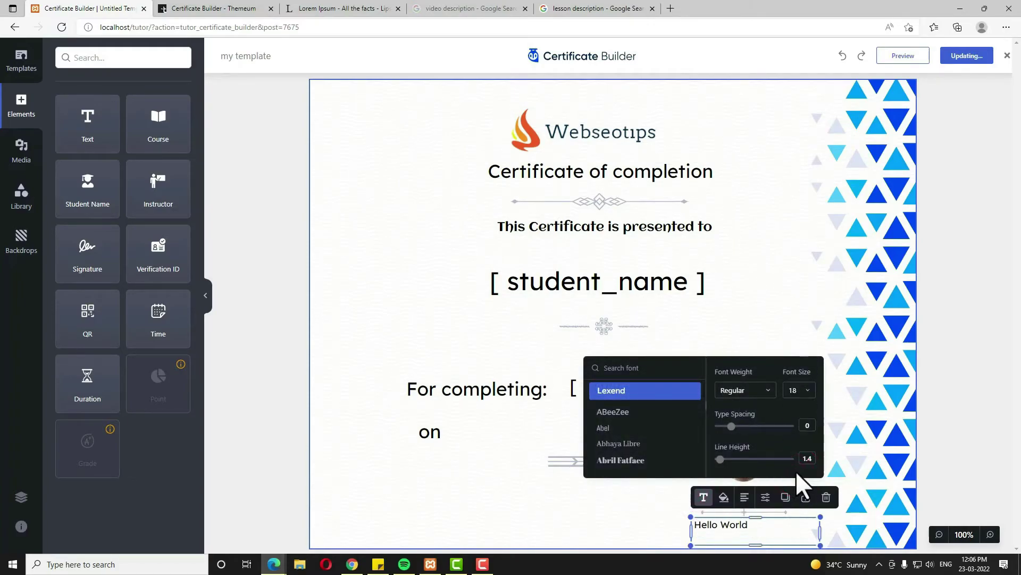
Step: Replace the new text with "CEO, WEBSEOTIPS", align it centered and position it under the divider line
double_click(753, 521)
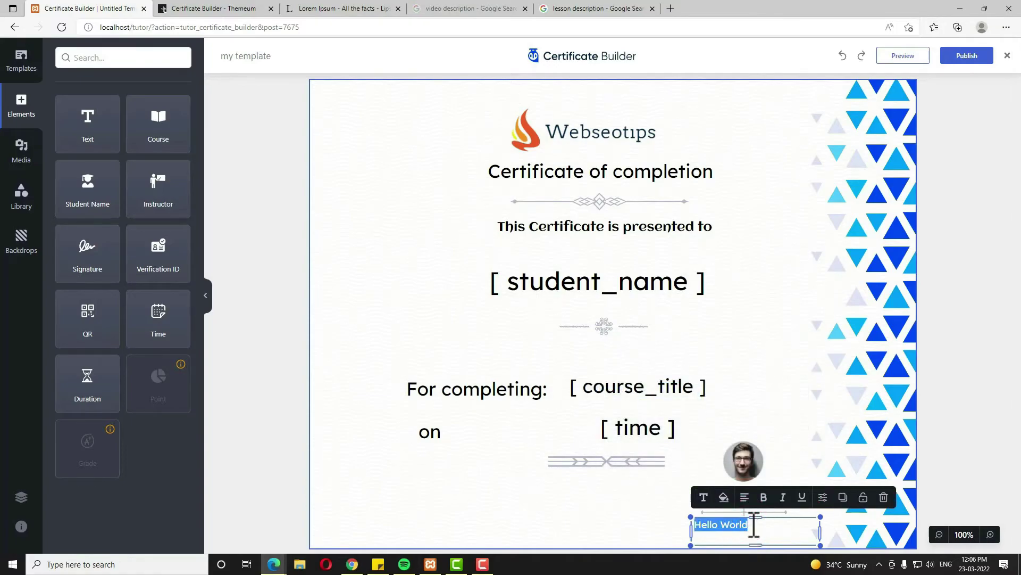
text(CEO, WEBSEOTIPS)
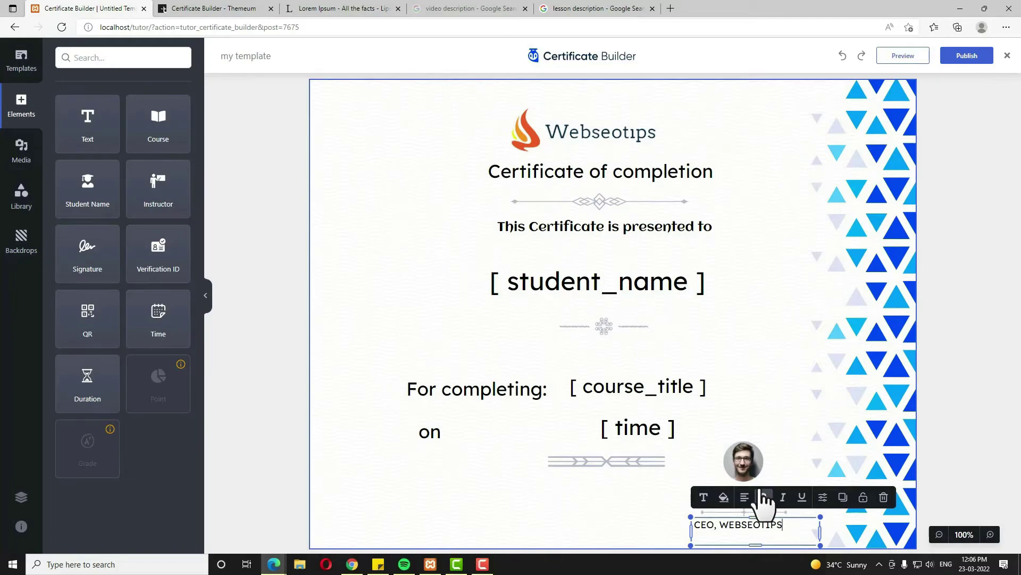
key(Escape)
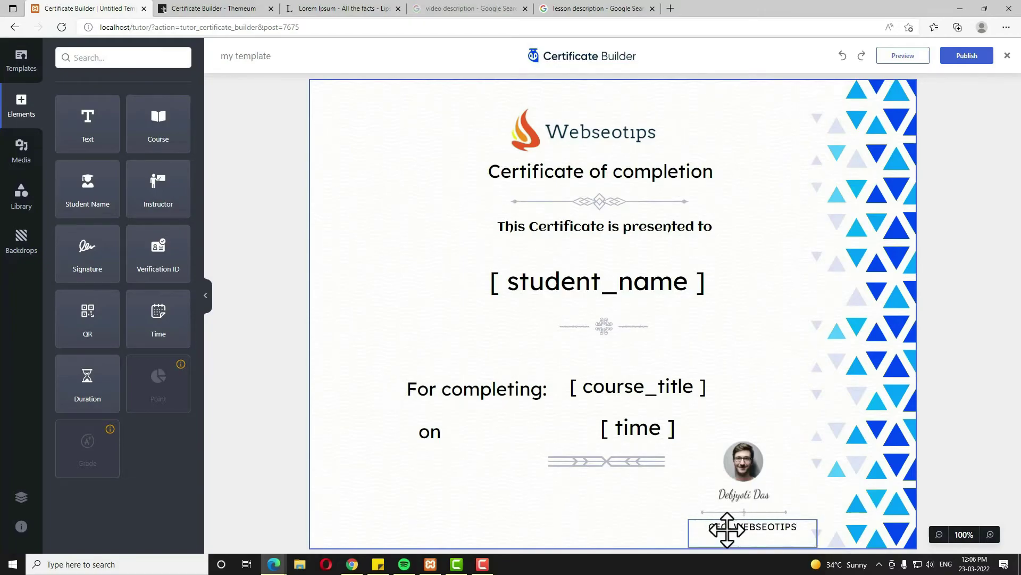
click(734, 527)
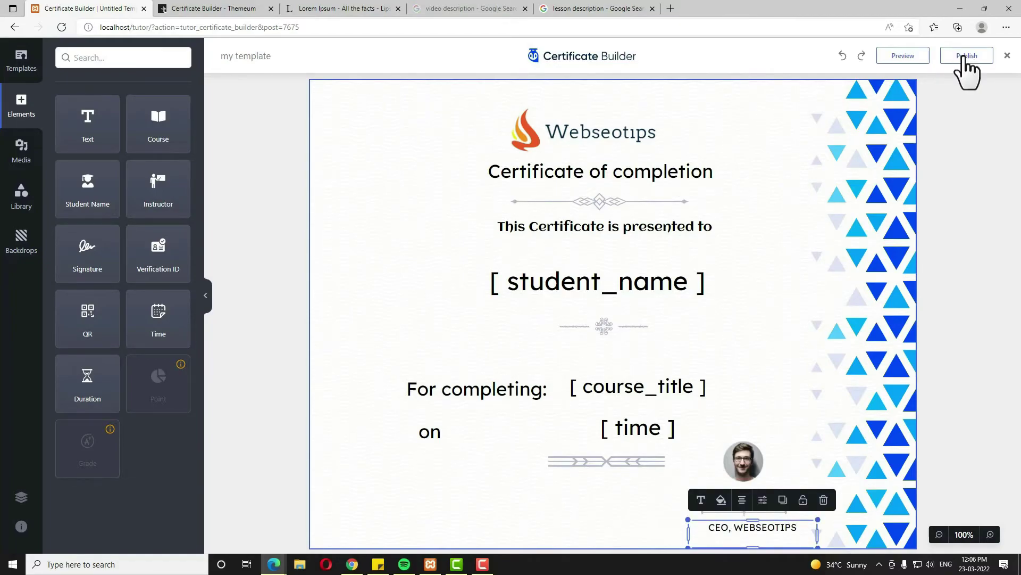
Step: Publish the certificate template, close the Certificate Builder and go to the Tutor LMS course list
click(965, 58)
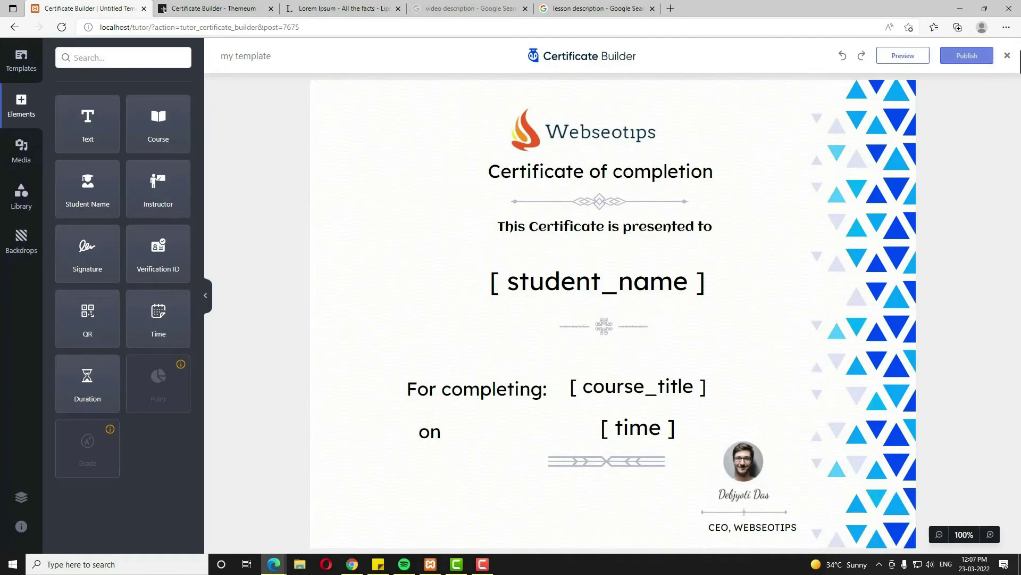
click(1007, 56)
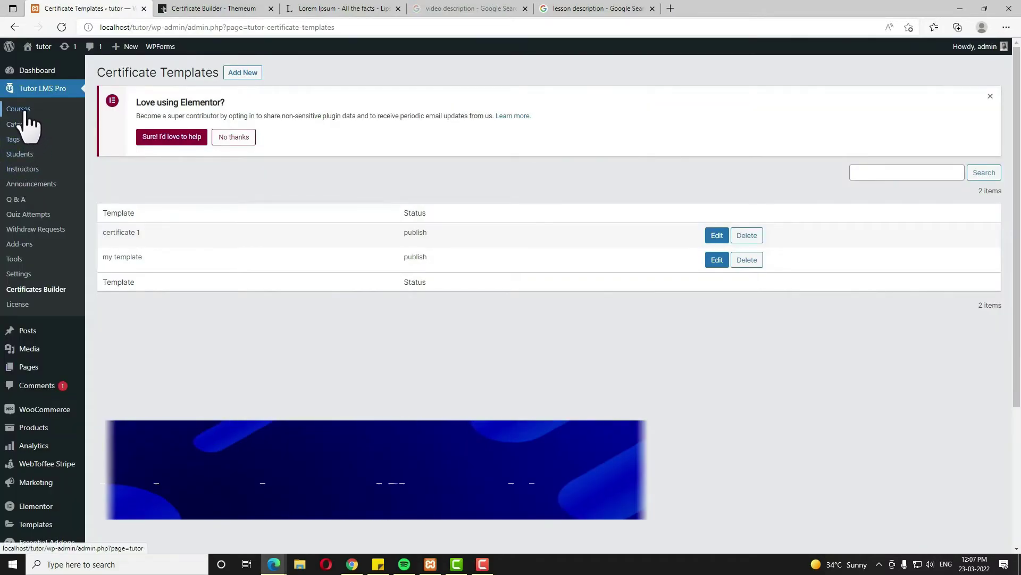
click(24, 110)
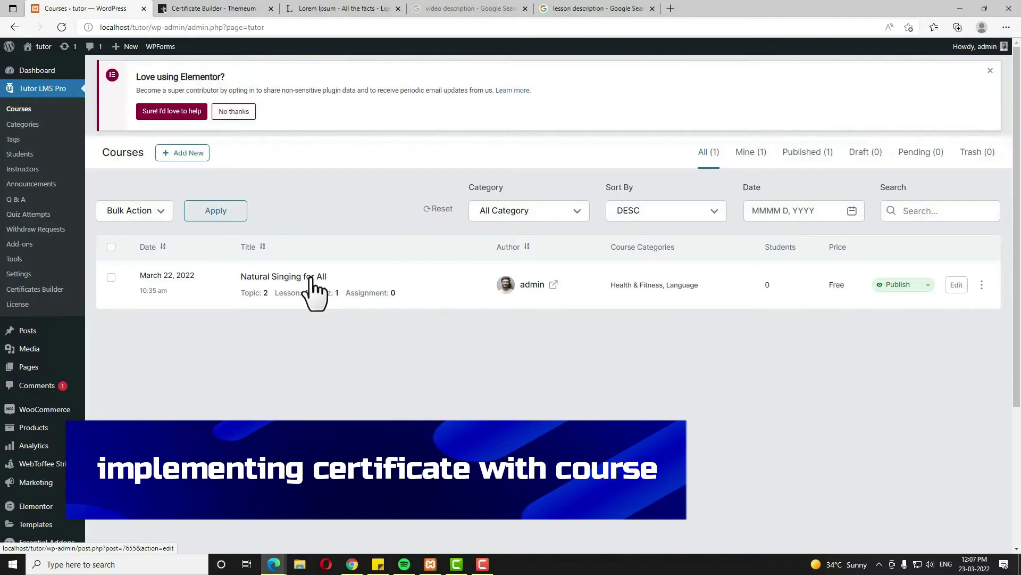
Step: Assign the landscape certificate template beside the triangle-patterned one to the Natural Singing for All course and update the course
click(311, 278)
scroll(466, 372, down, 15)
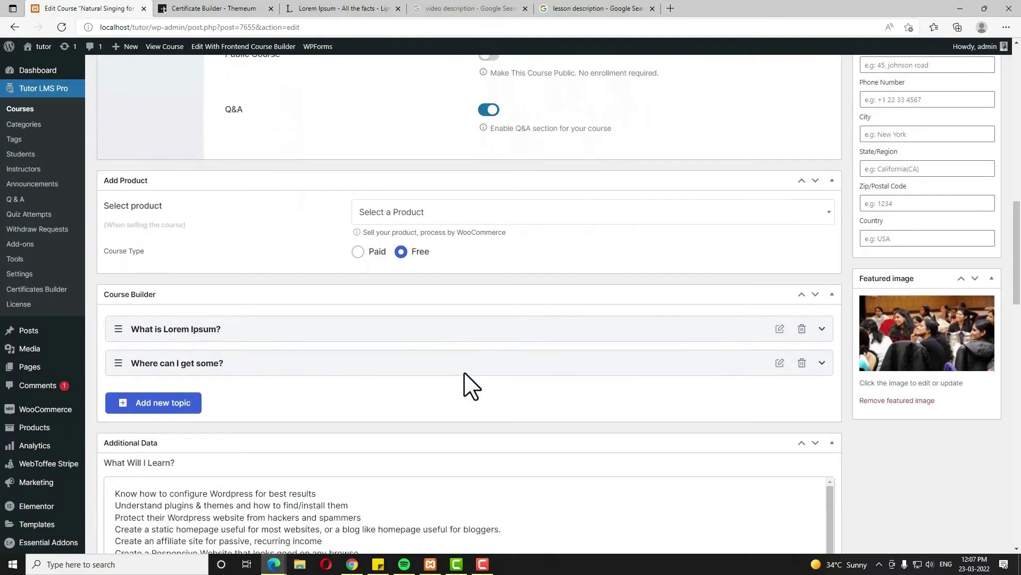
scroll(465, 373, down, 10)
scroll(446, 373, down, 3)
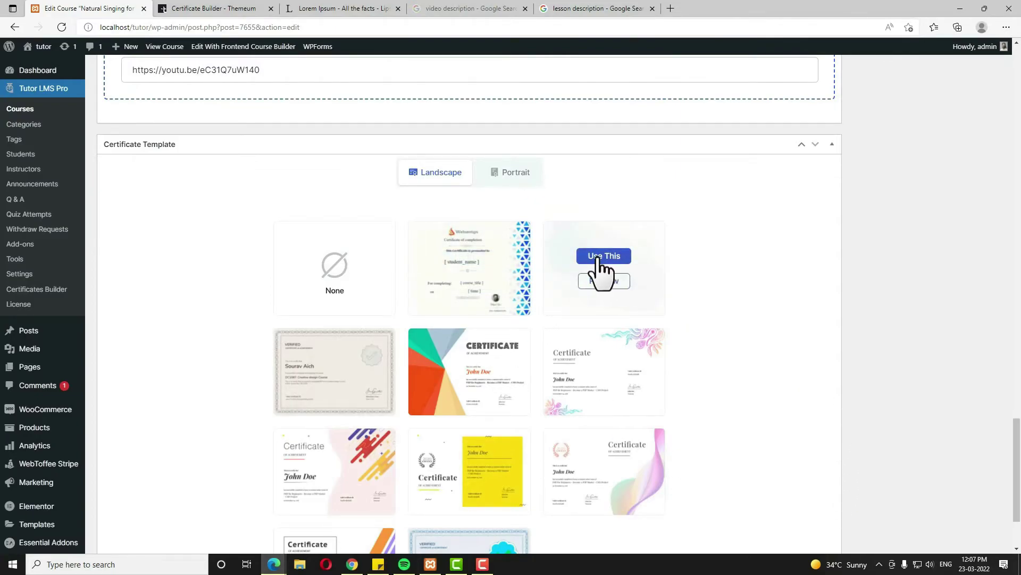
click(607, 257)
scroll(854, 388, up, 20)
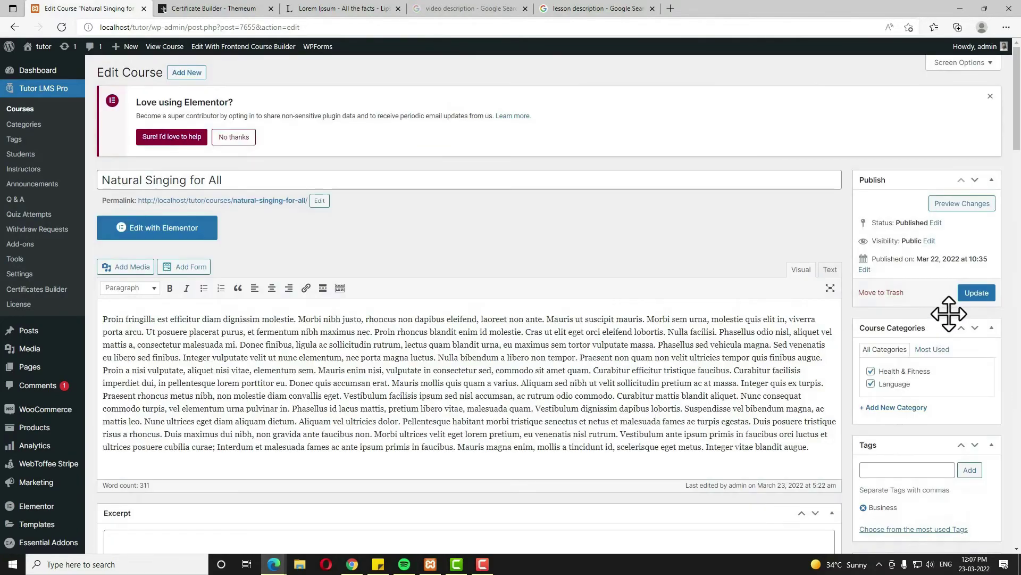
click(977, 293)
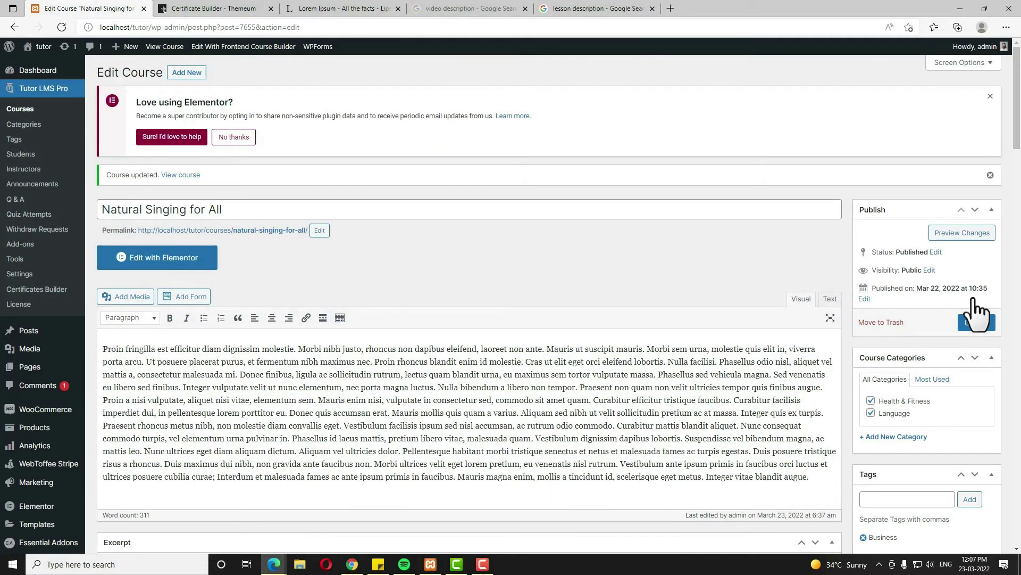
Step: Open the site's front end at localhost/tutor in a new InPrivate window
drag(100, 27, 150, 28)
key(ctrl+c)
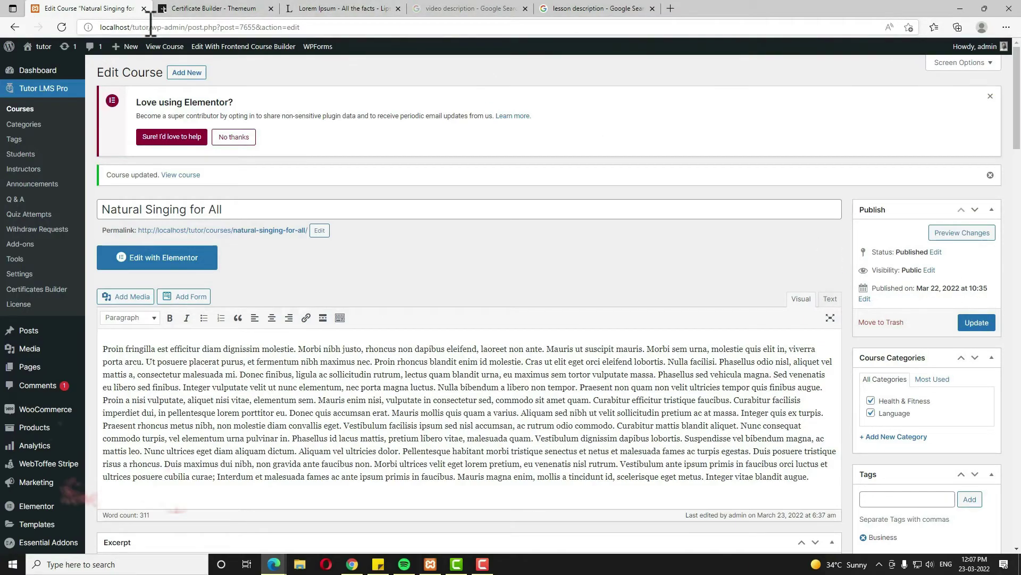
click(1006, 27)
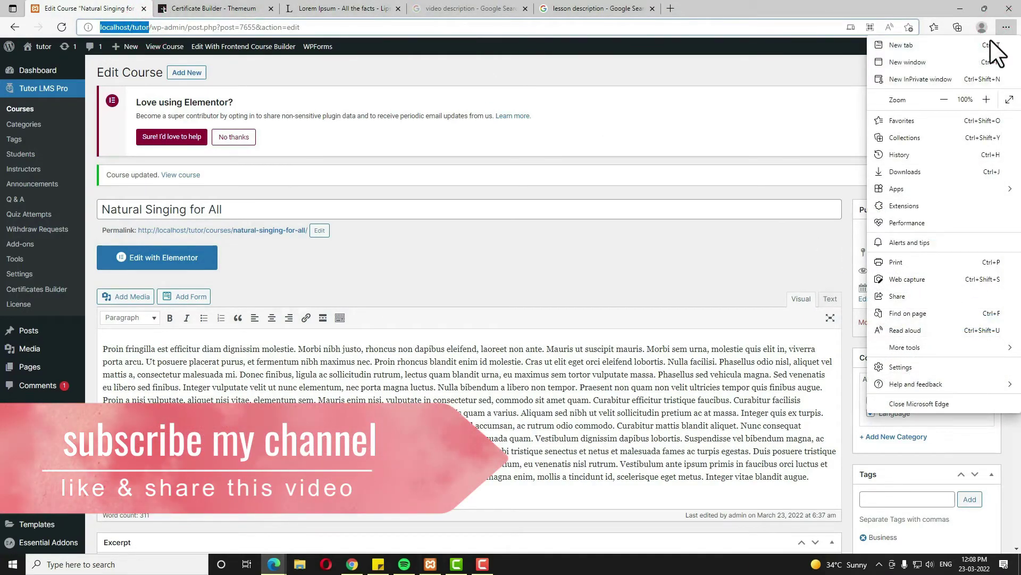
click(925, 79)
key(ctrl+v)
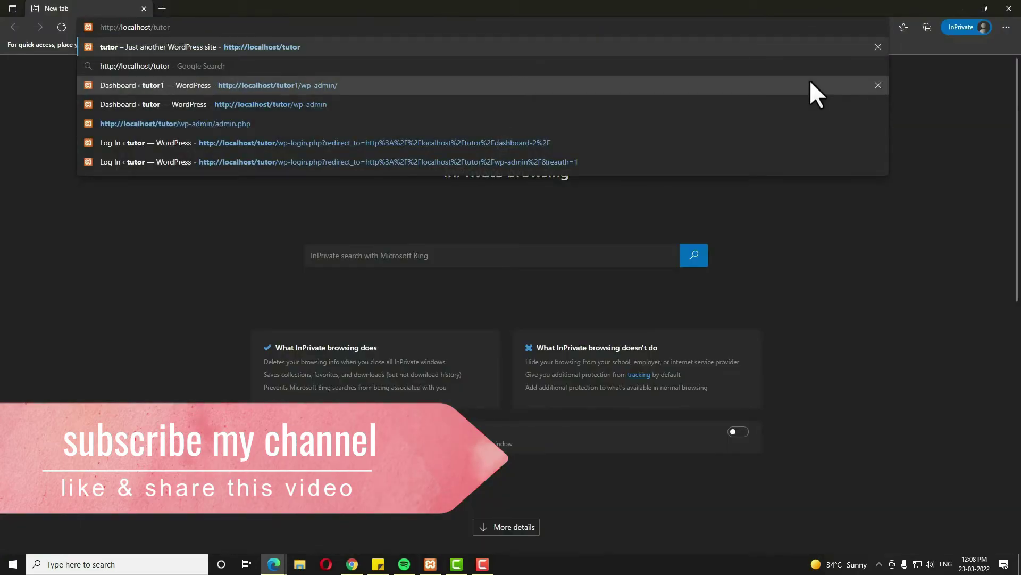
key(Return)
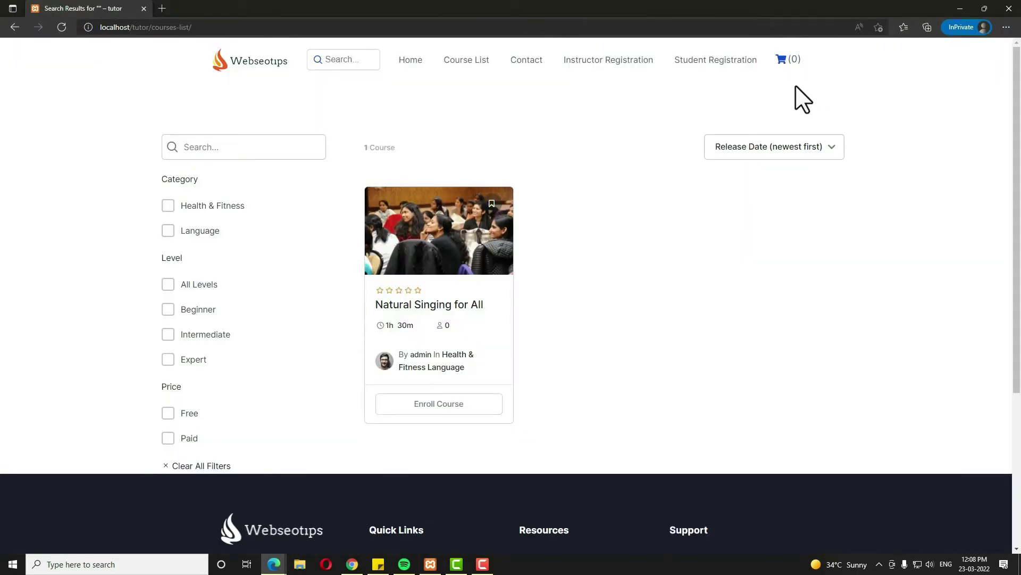
Step: Start enrolling in the Natural Singing for All course and go to the registration form for a new account
click(500, 229)
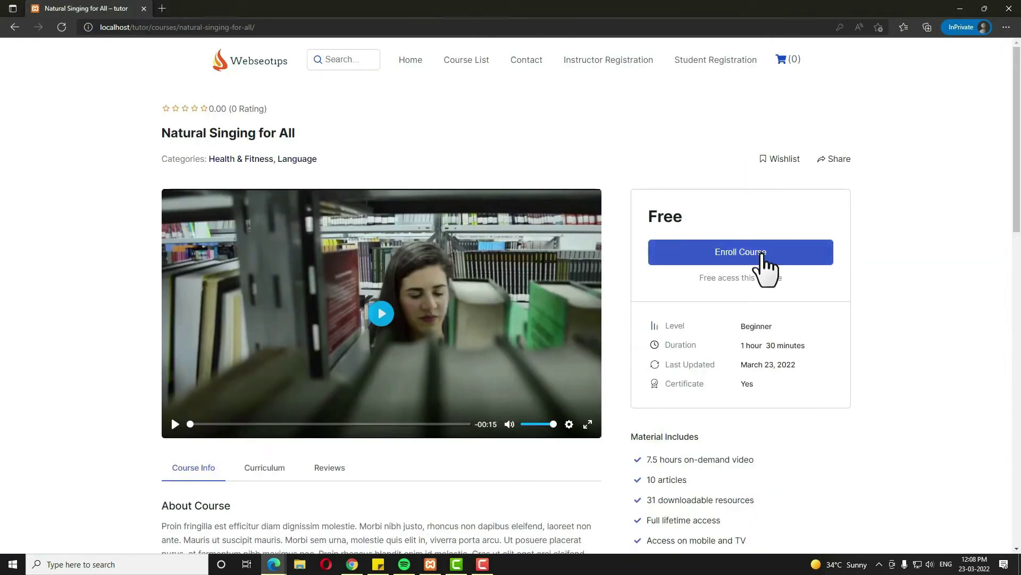
click(763, 254)
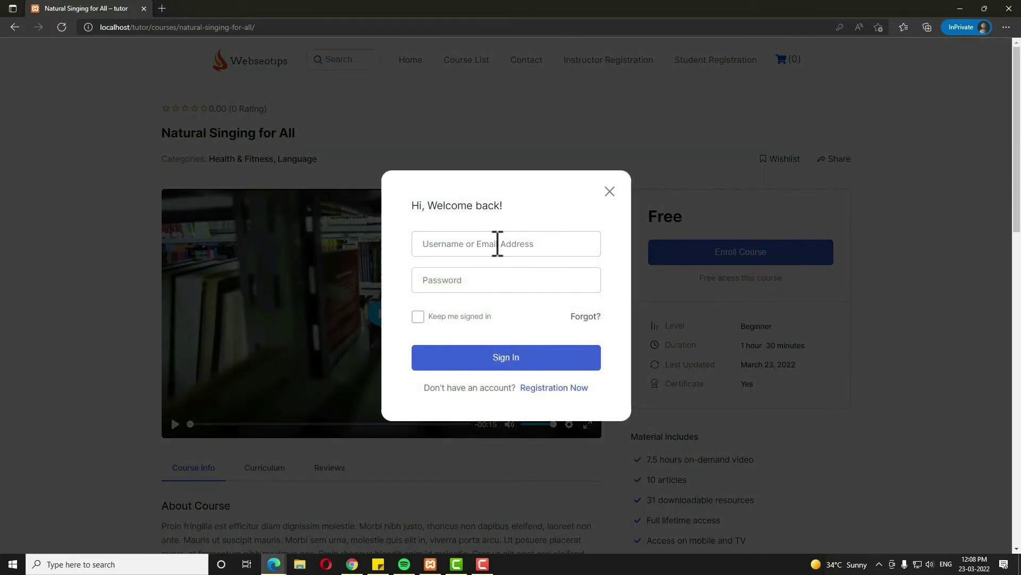
click(563, 388)
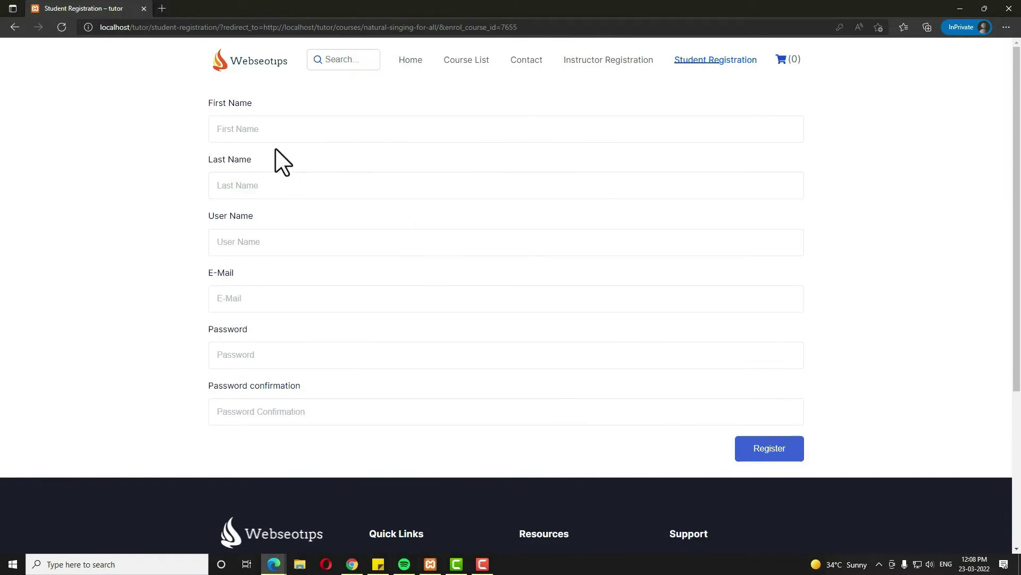
Step: Fill in the student's first name, last name, username, e-mail, password and password confirmation, and register the account
click(262, 130)
click(287, 231)
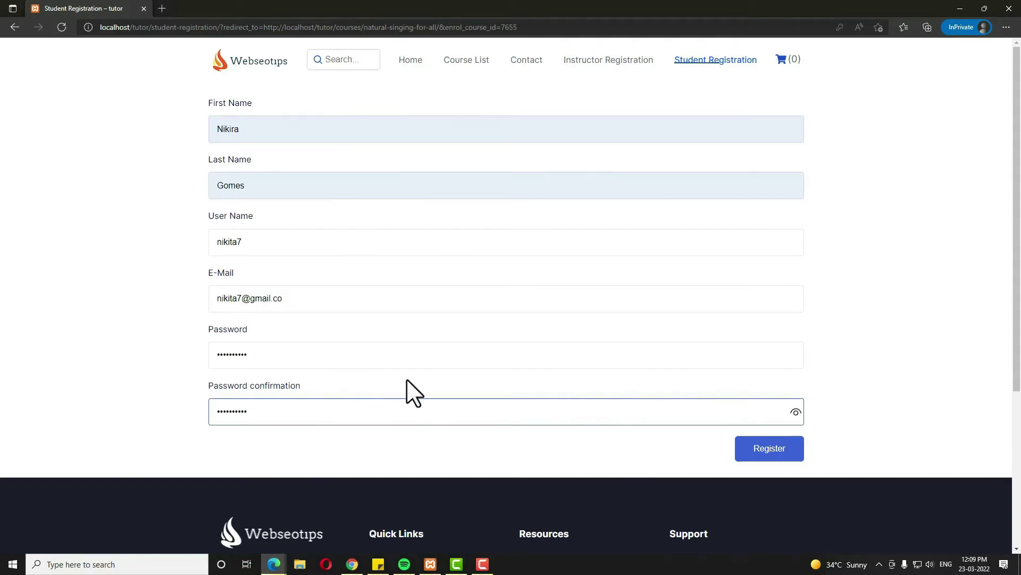
key(shift+Tab)
key(shift+Tab)
key(End)
text(m)
click(773, 450)
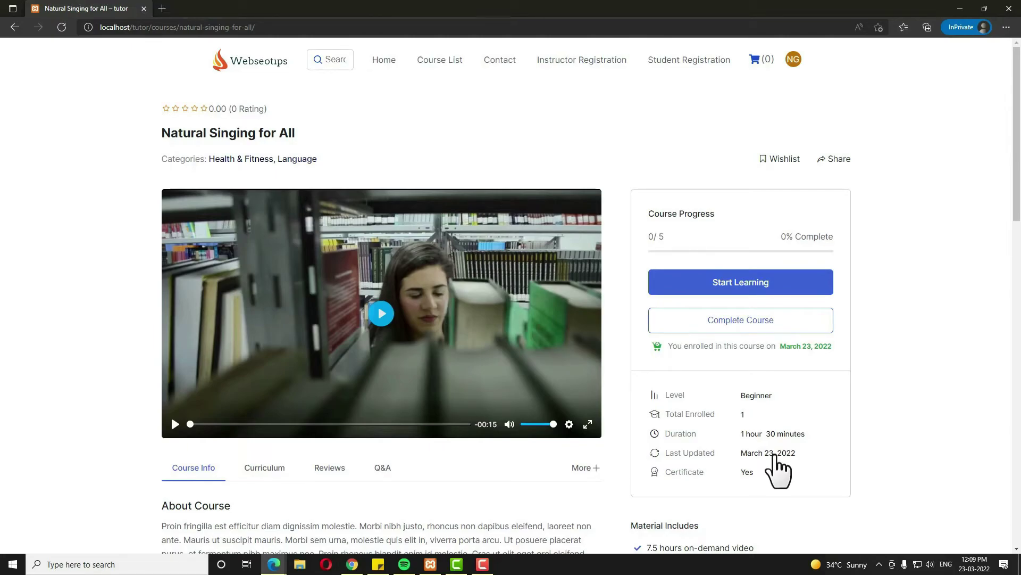
Step: Start the course and mark "Where does it come from?", Video Lesson 1, Video Lesson 2 and "It is a long established" as complete
click(731, 283)
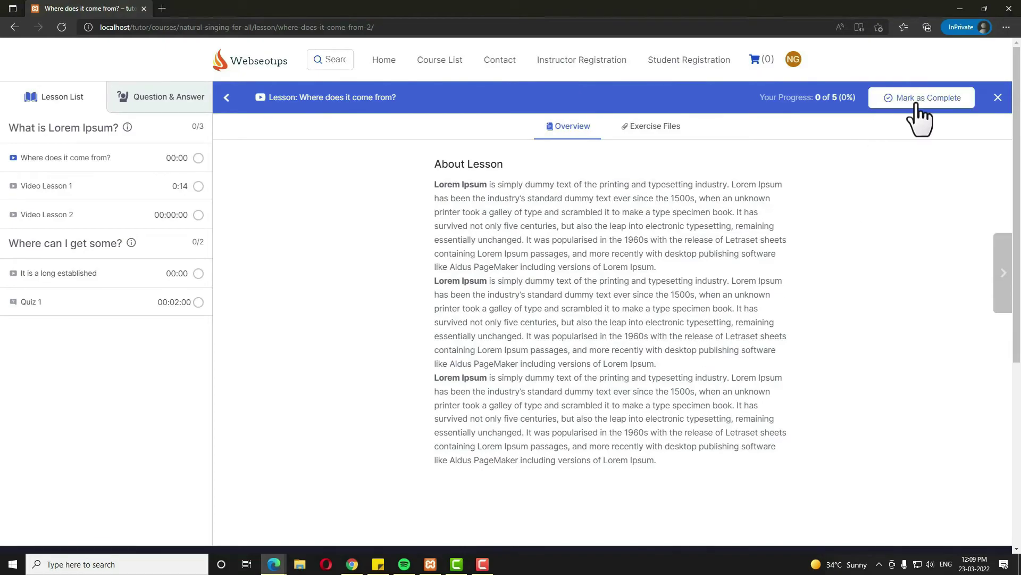
click(934, 98)
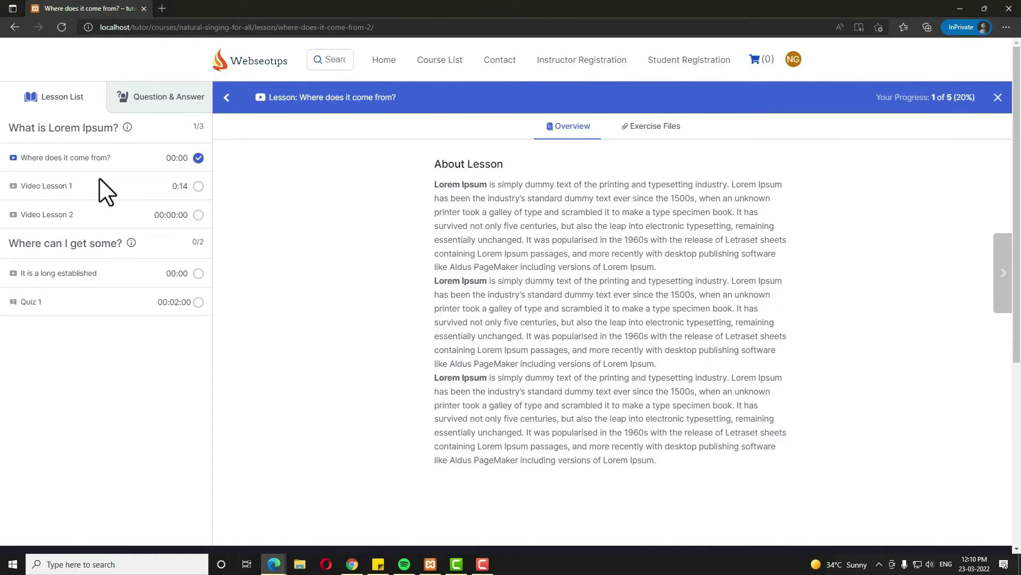
click(113, 191)
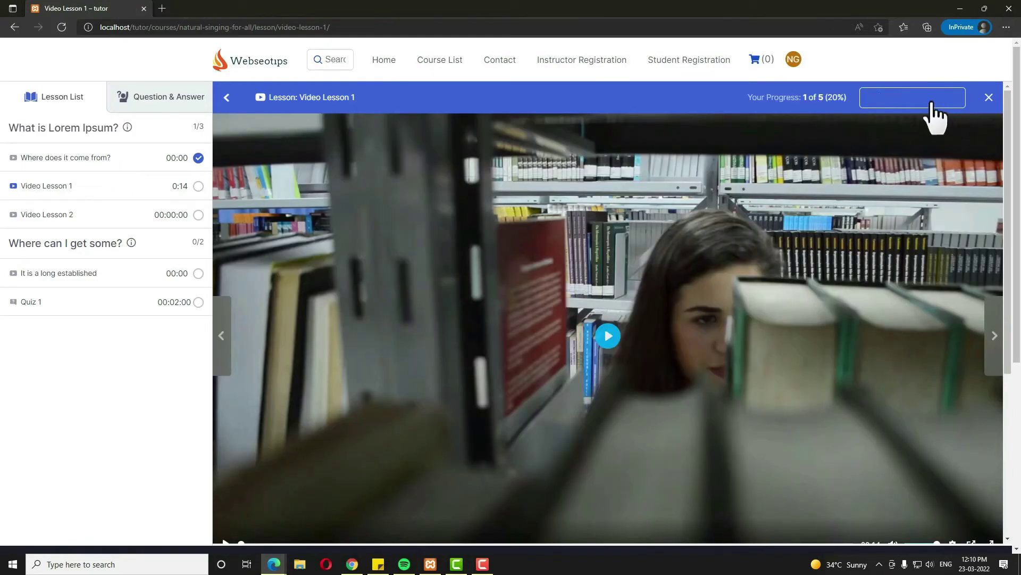
click(925, 98)
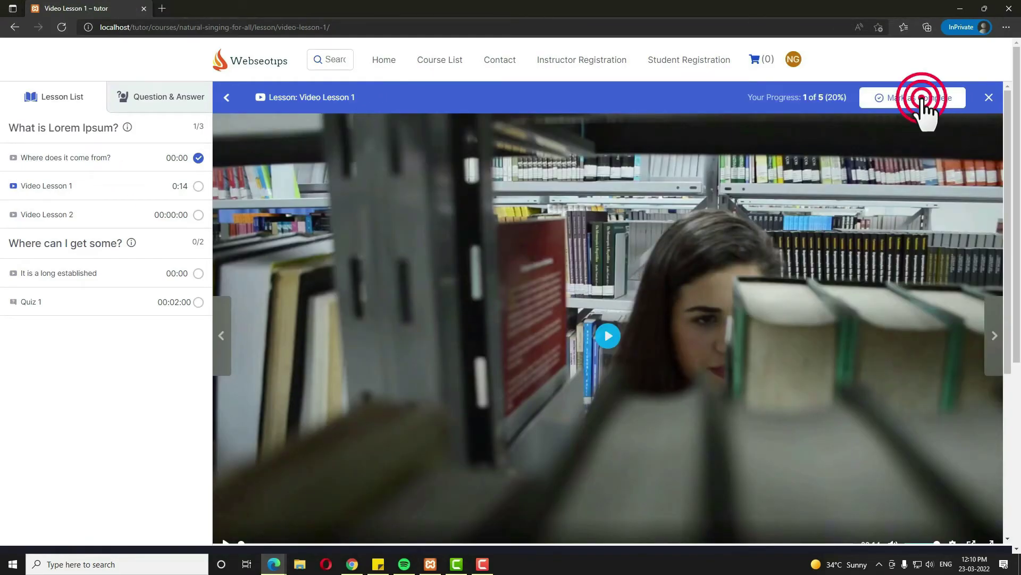
click(114, 215)
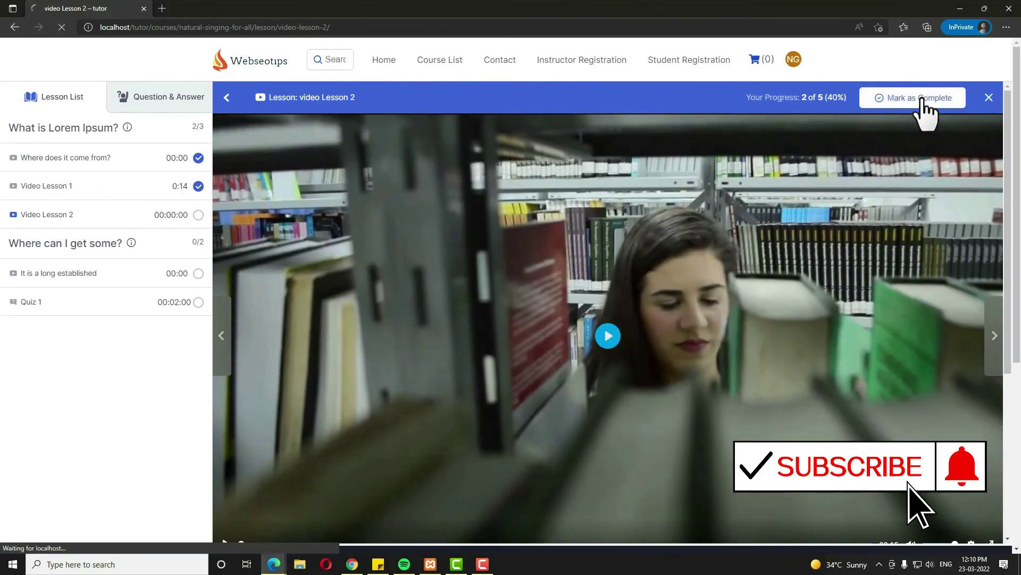
click(925, 98)
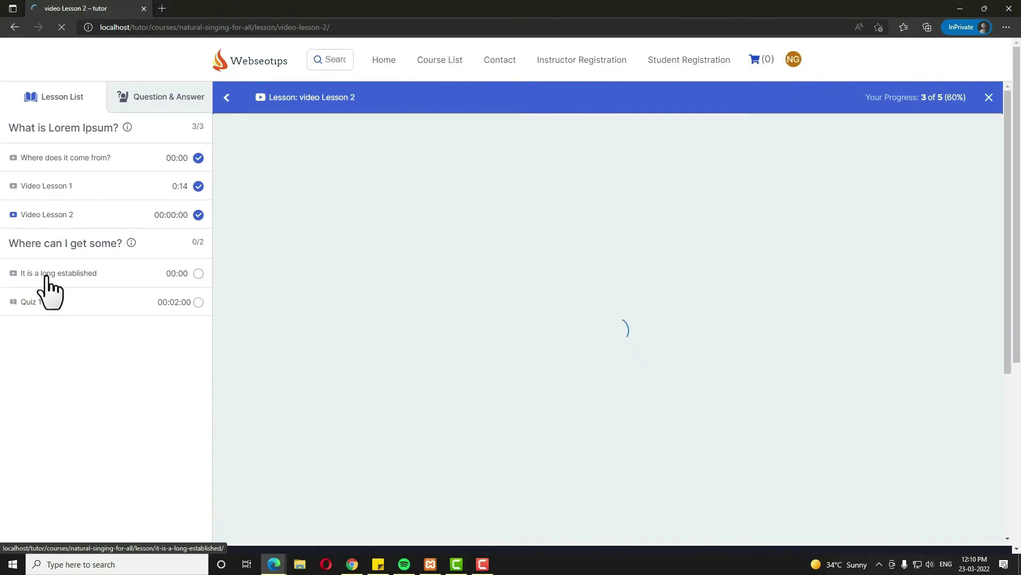
click(64, 273)
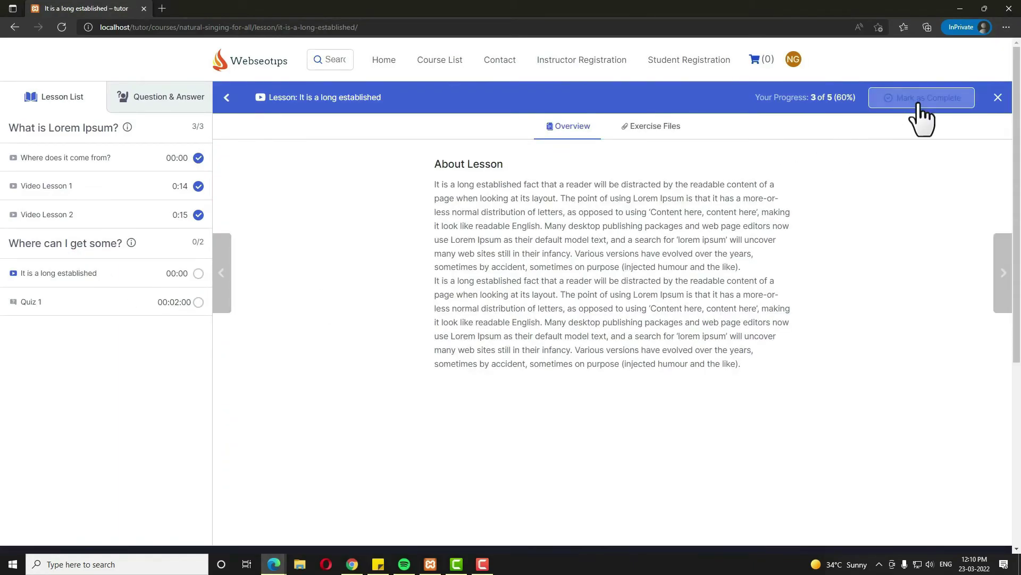
click(920, 101)
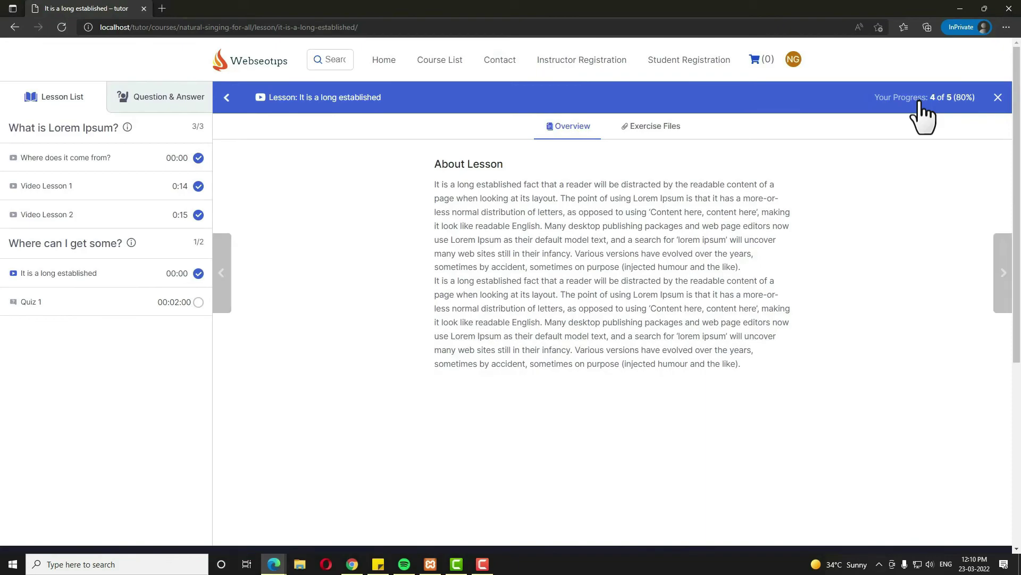
Step: Open Quiz 1, review its introduction and start the quiz
click(30, 302)
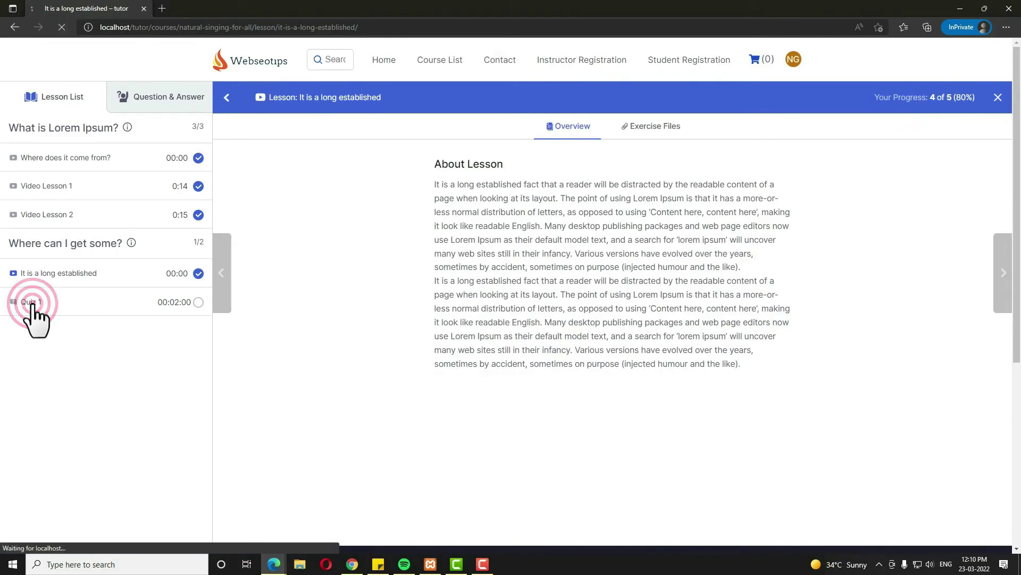
triple_click(529, 210)
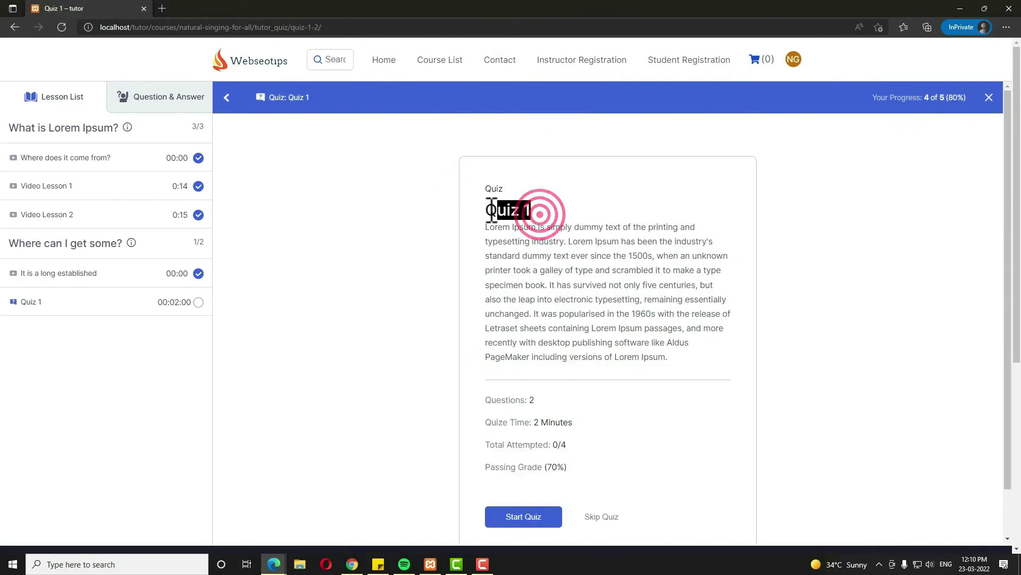
drag(673, 359, 486, 227)
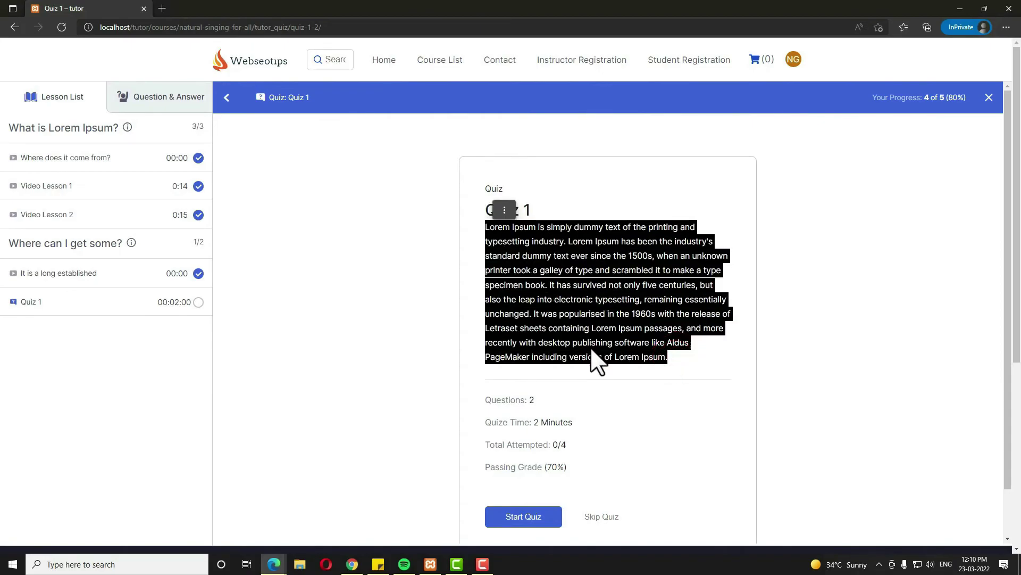
scroll(633, 372, down, 1)
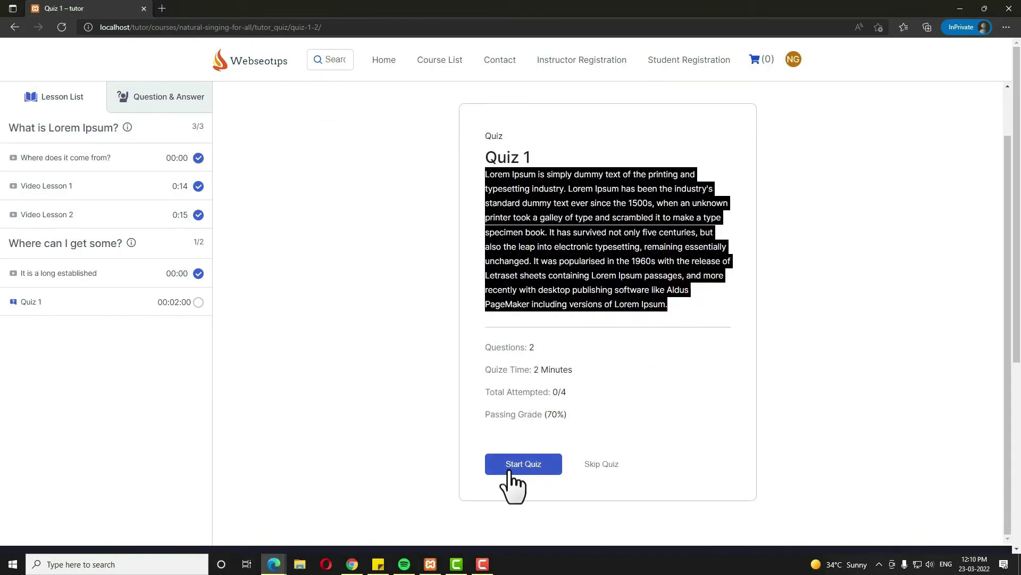
click(536, 475)
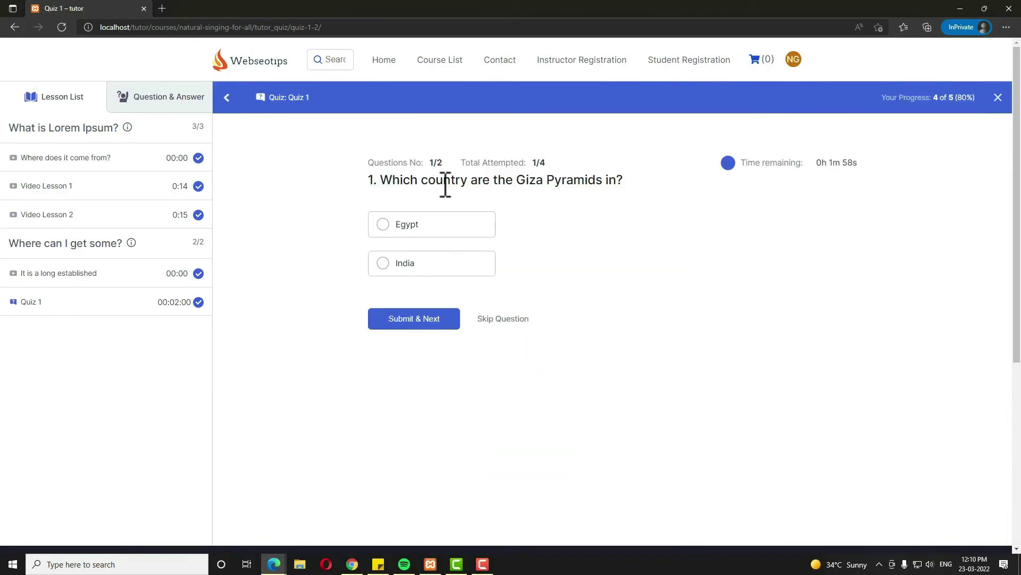
Step: Answer Egypt for the Giza Pyramids question and Asia for India's continent, and submit the quiz
click(414, 224)
click(426, 322)
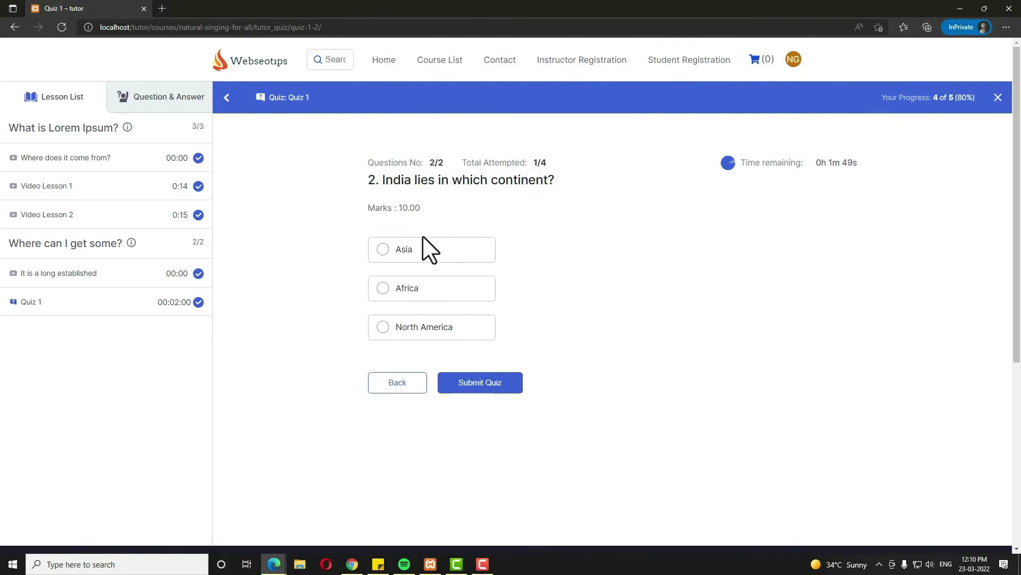
click(382, 250)
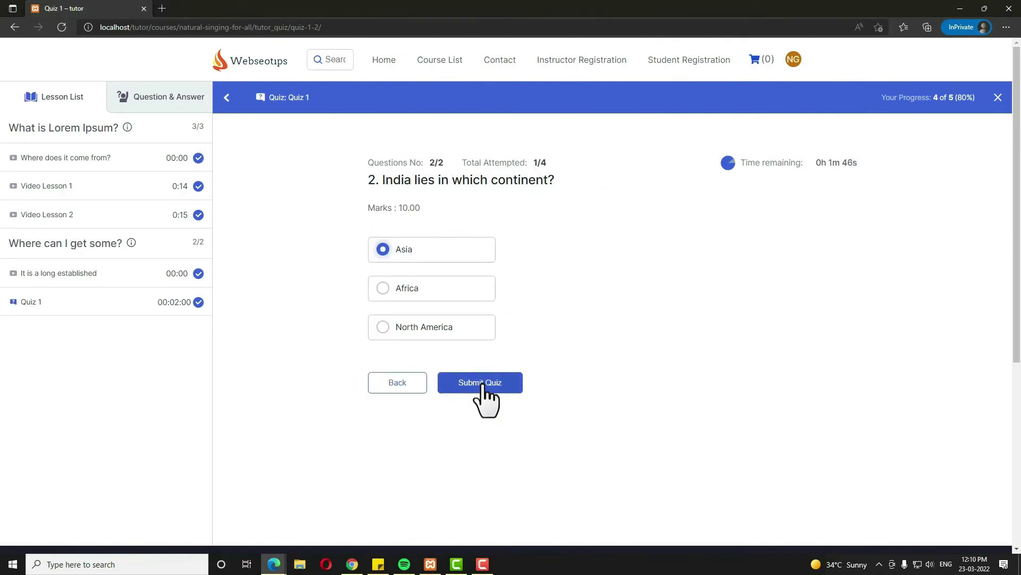
click(499, 385)
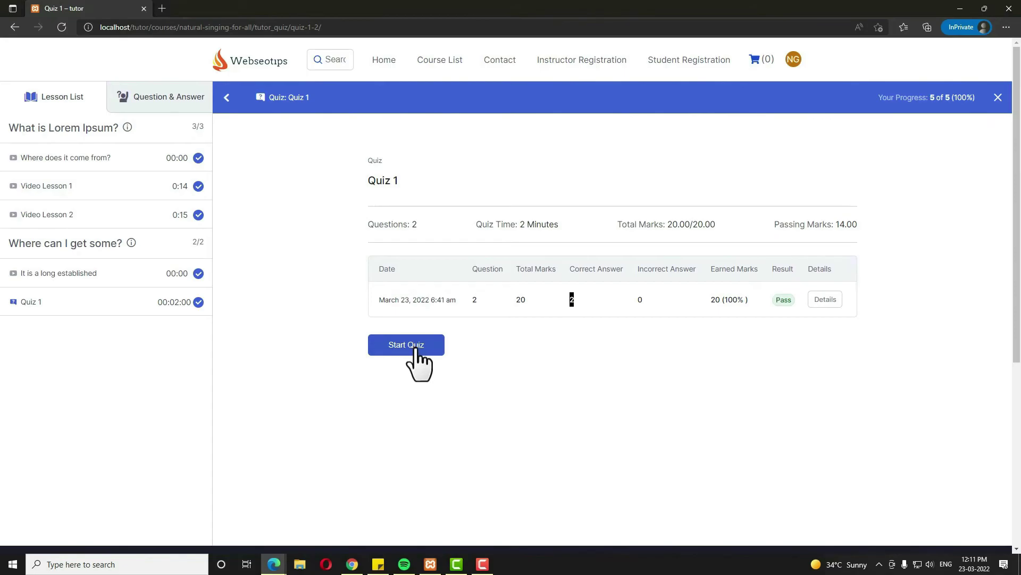
key(F10)
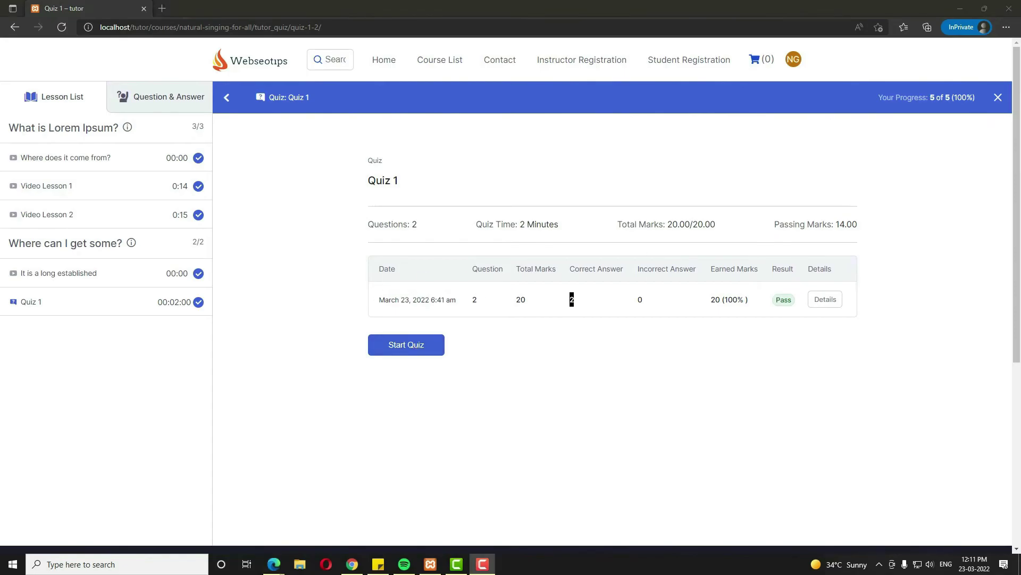
Step: Return to the course page, complete the course without leaving a rating, and view its certificate
click(996, 99)
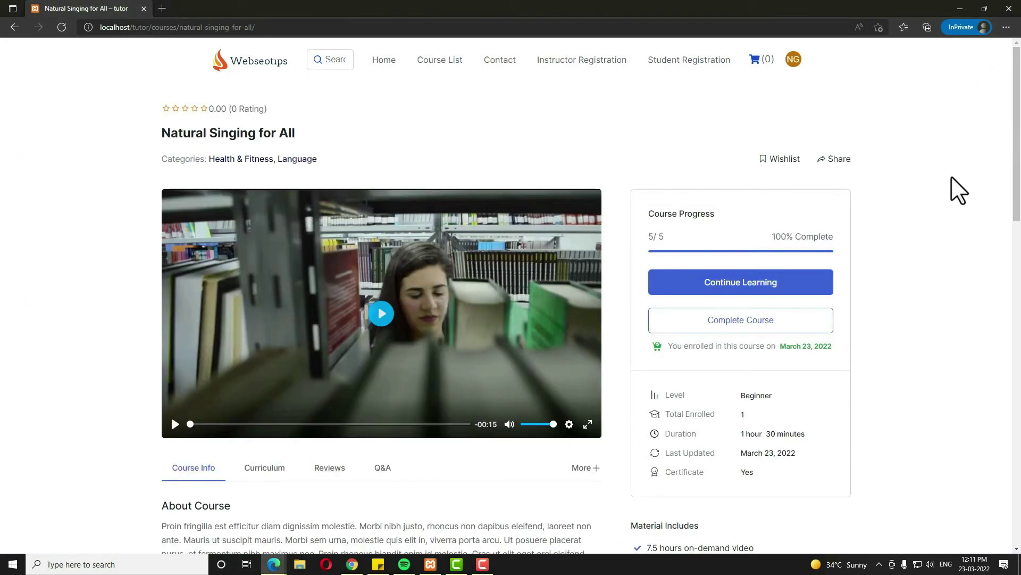
click(782, 325)
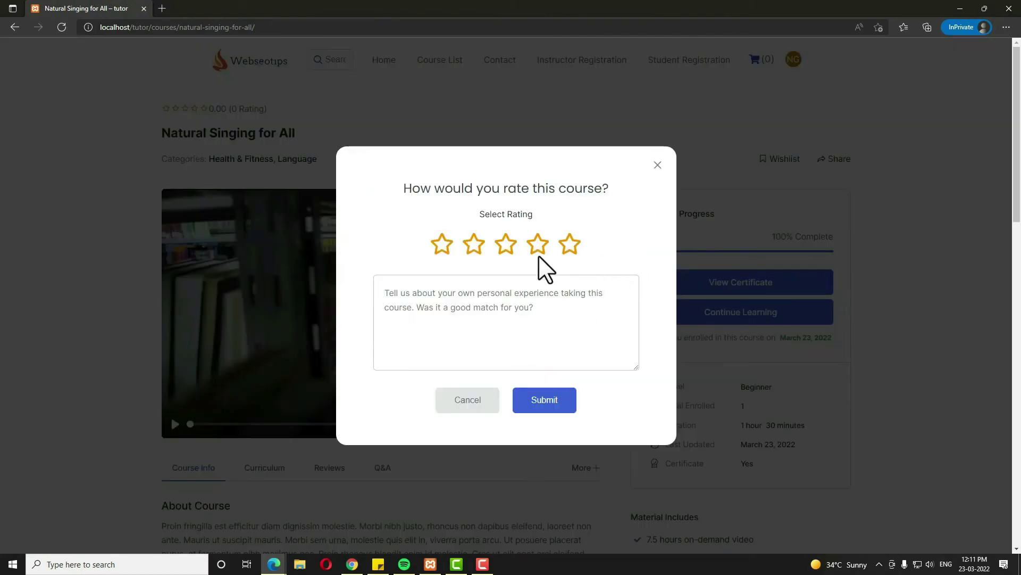
click(658, 165)
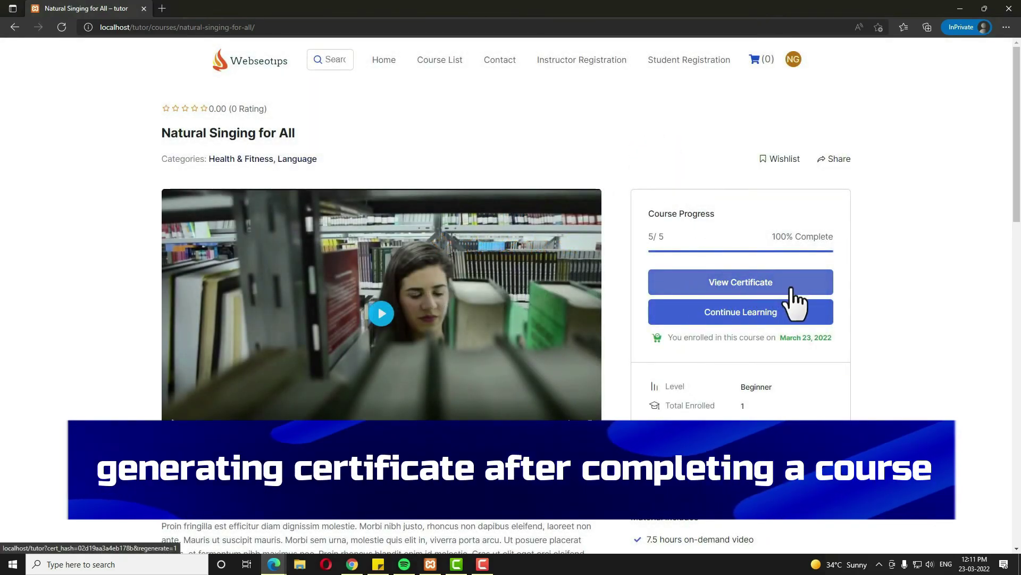
click(807, 289)
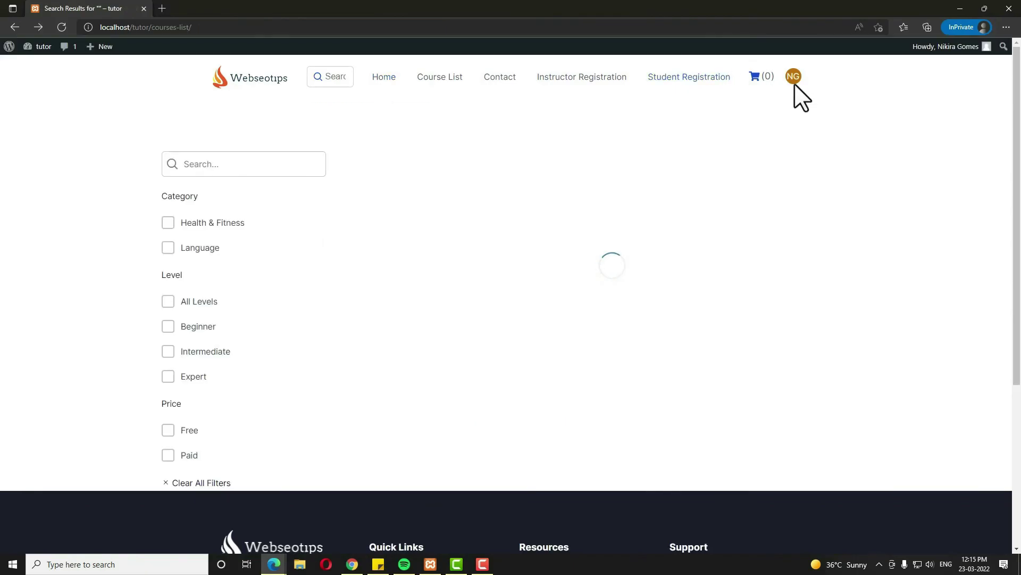
Step: Open the Natural Singing for All certificate from the enrolled courses in the student dashboard
click(794, 76)
click(764, 110)
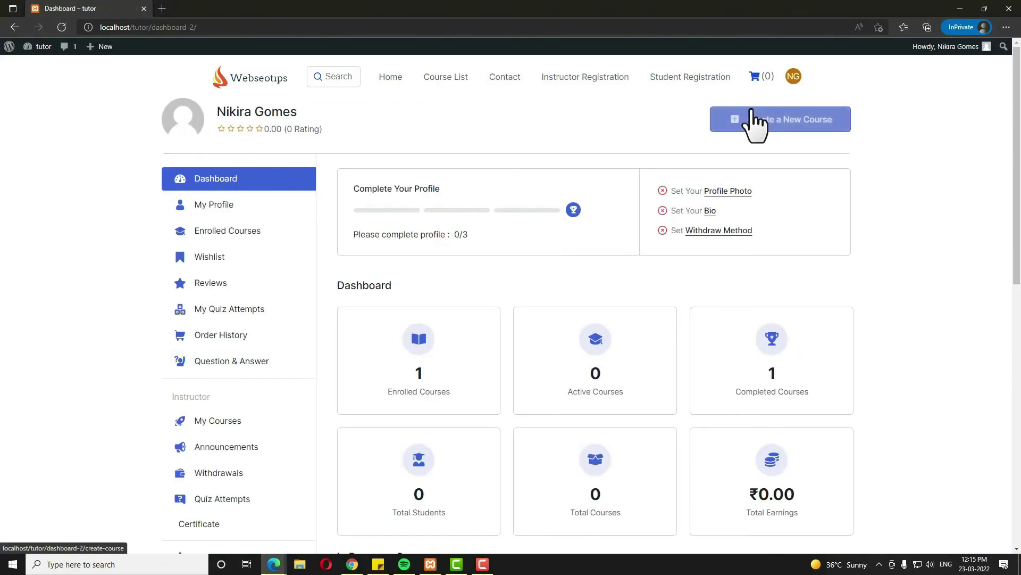
click(272, 233)
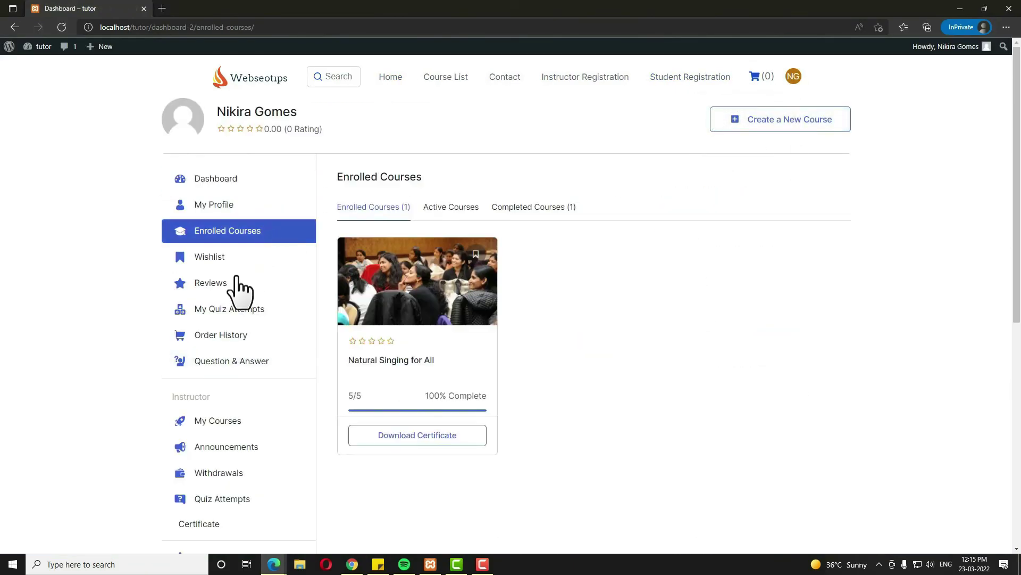
click(451, 440)
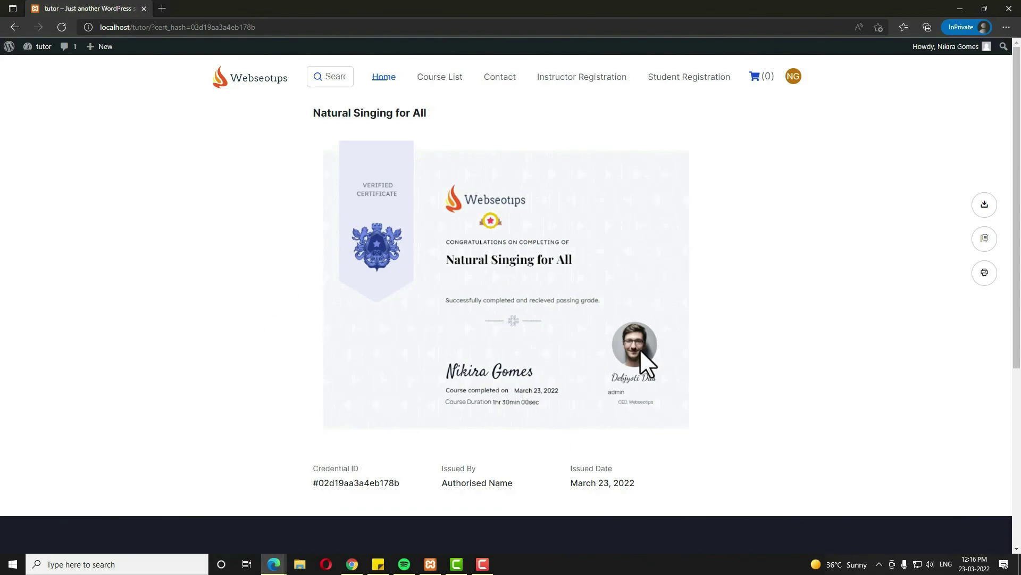
Step: Download the certificate as a PDF and open the downloaded file
mouse_move(990, 209)
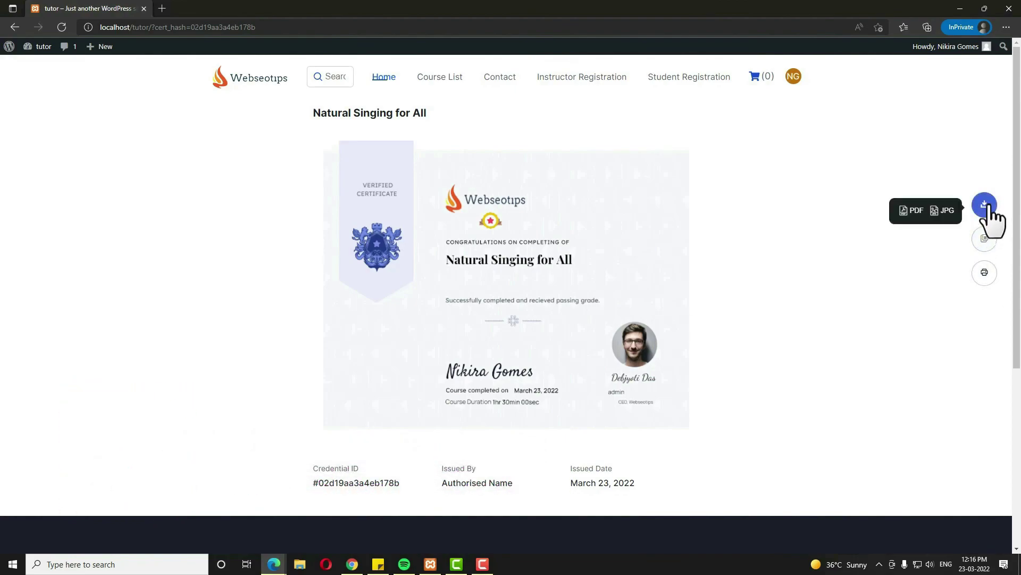
click(914, 213)
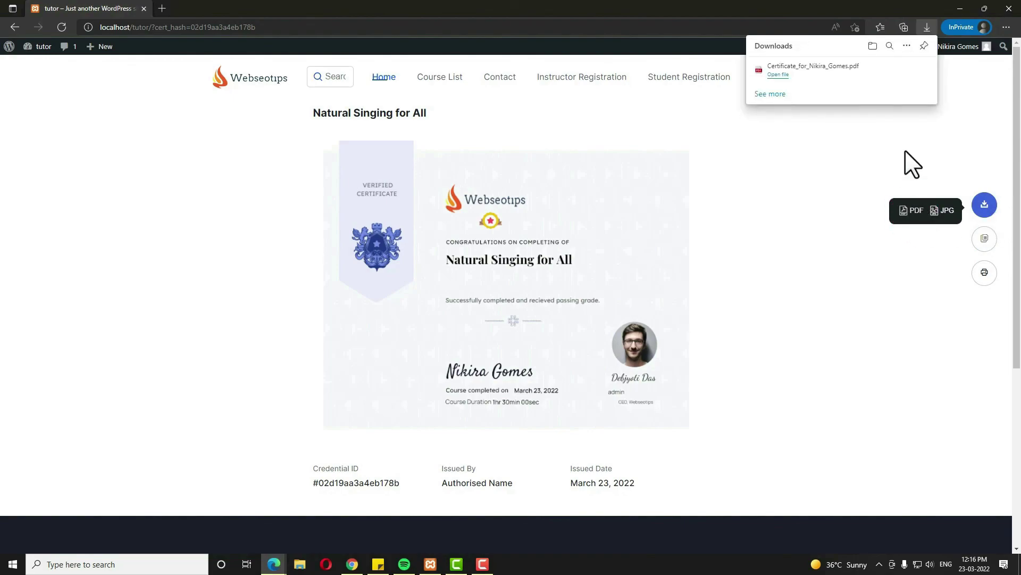
click(814, 69)
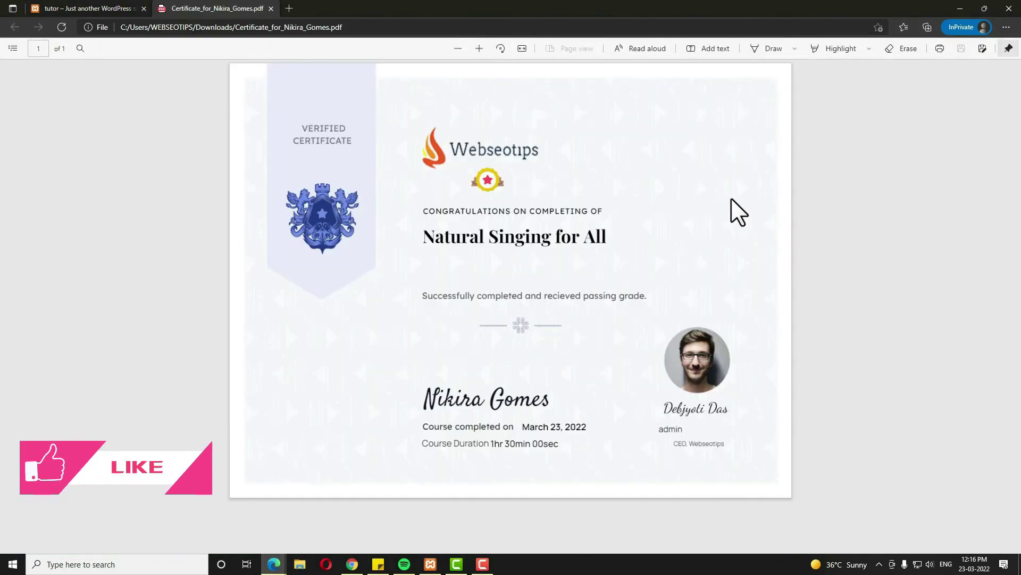